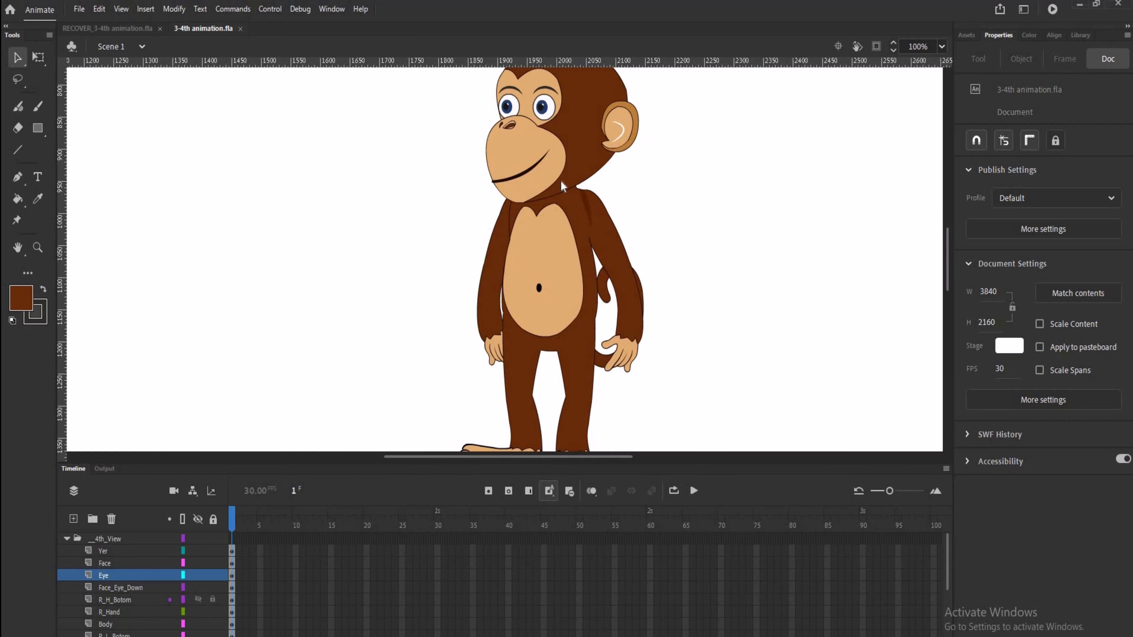
# Step: Open the monkey's eye symbol, Symbol 4 copy, for in-place editing
pyautogui.scroll(3, 564, 189)
pyautogui.click(546, 219)
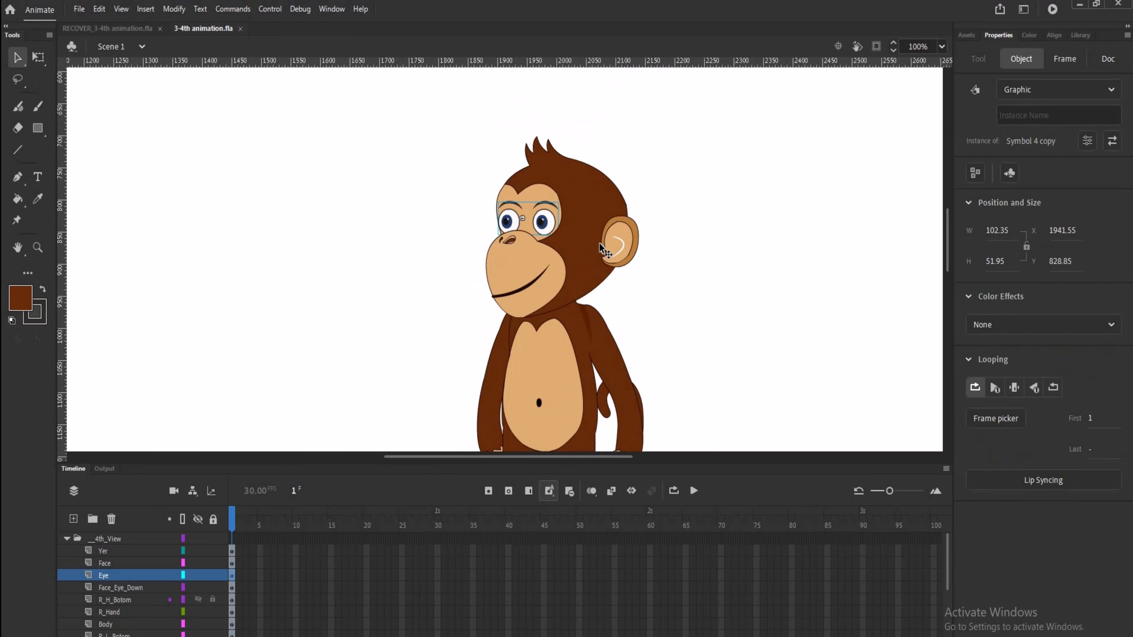
pyautogui.doubleClick(546, 228)
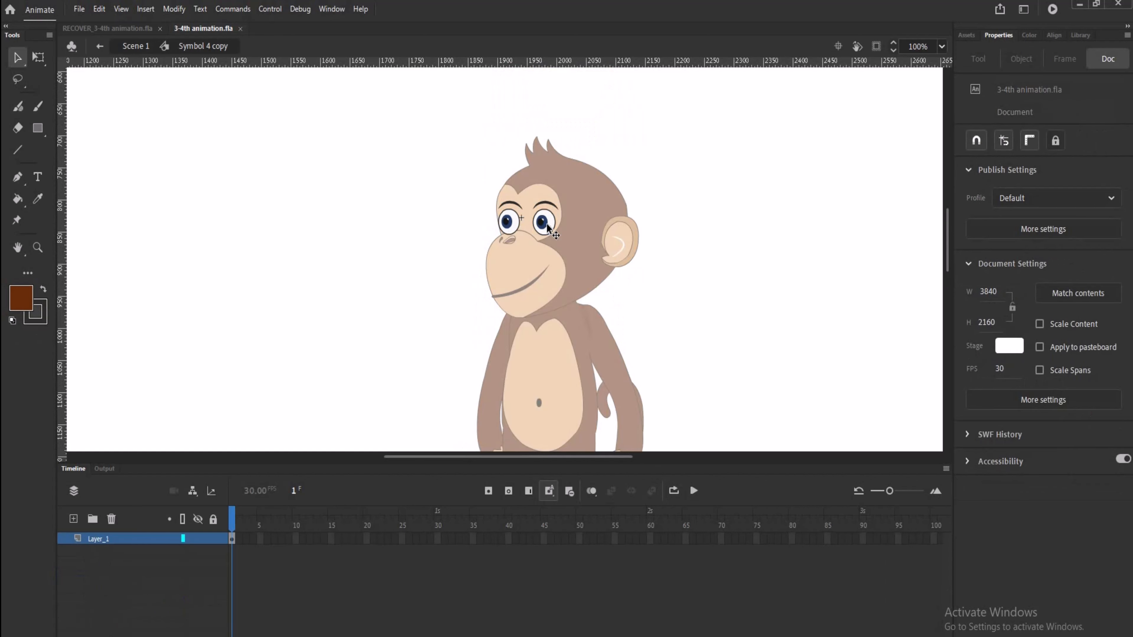
# Step: Check the separate eyebrow, white fill and outline shapes of the monkey's eye nearer the ear
pyautogui.click(550, 202)
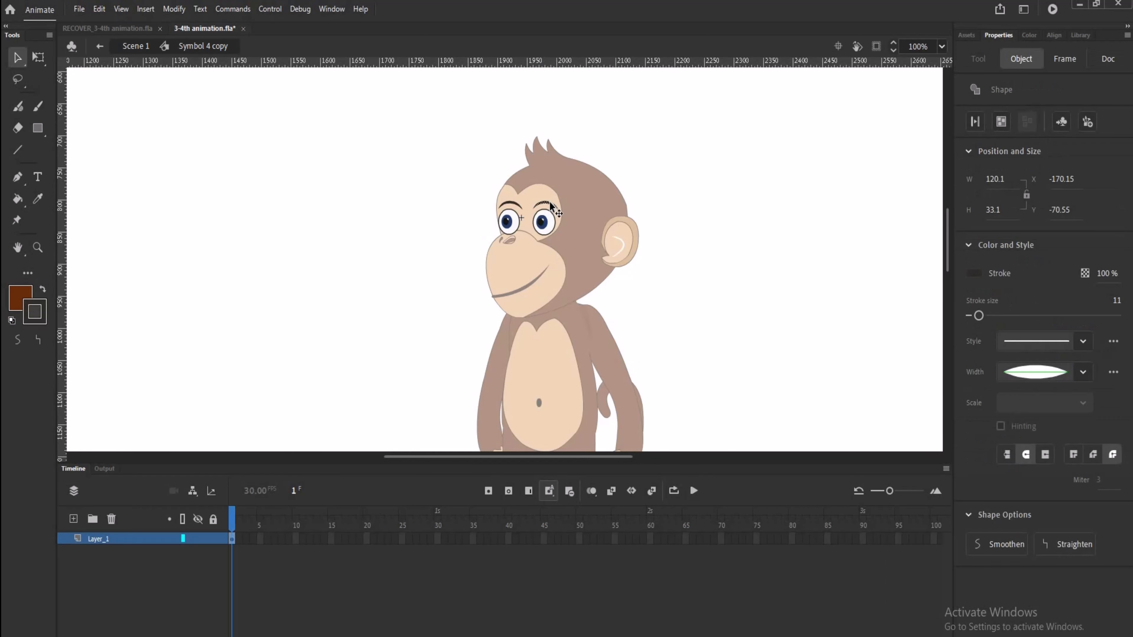
pyautogui.click(550, 229)
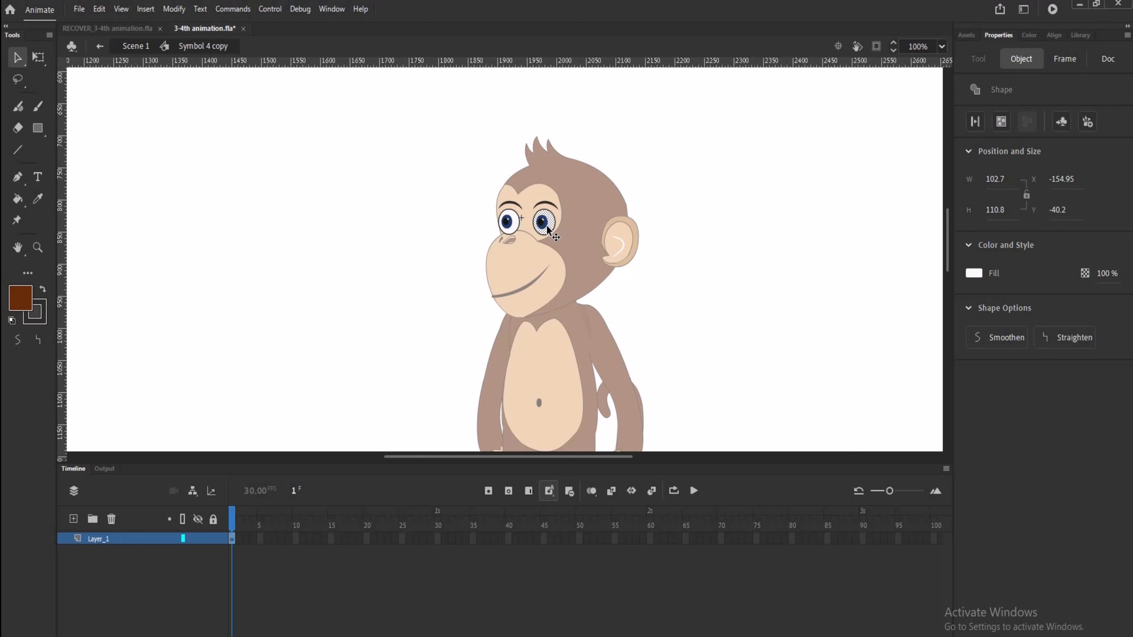
pyautogui.click(545, 234)
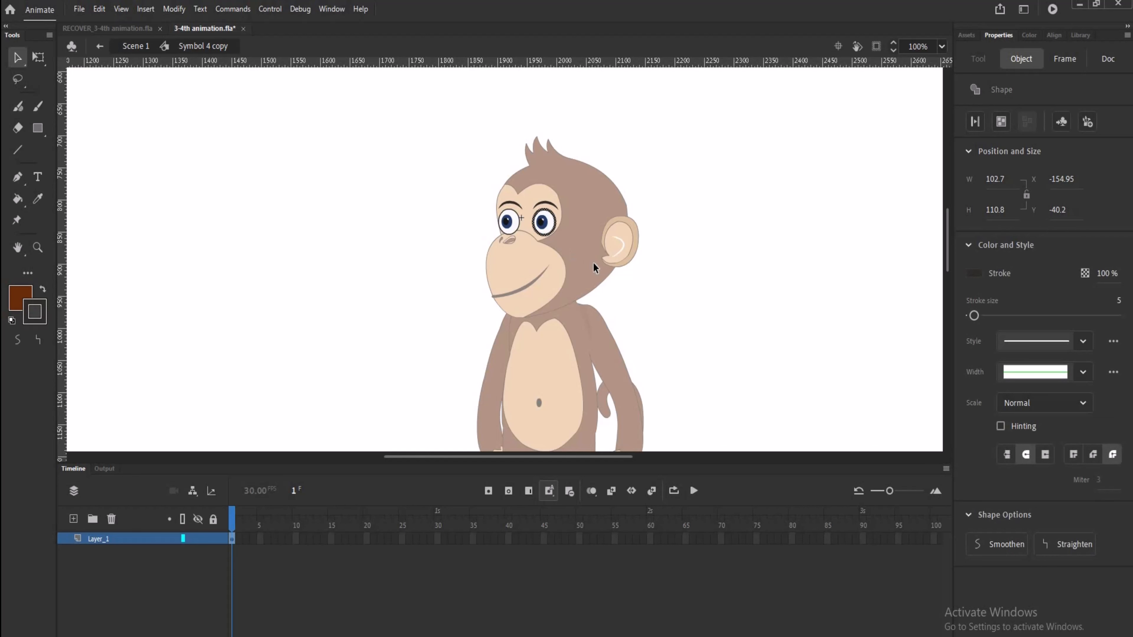
pyautogui.click(786, 362)
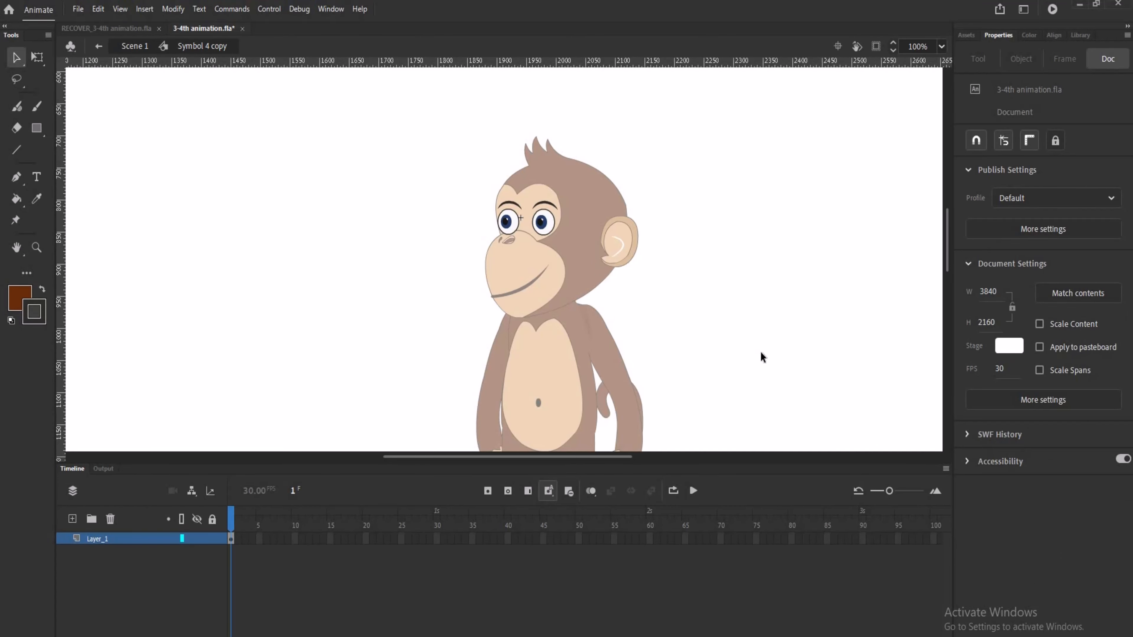
# Step: Group the outline strokes of both eyes together
pyautogui.click(543, 236)
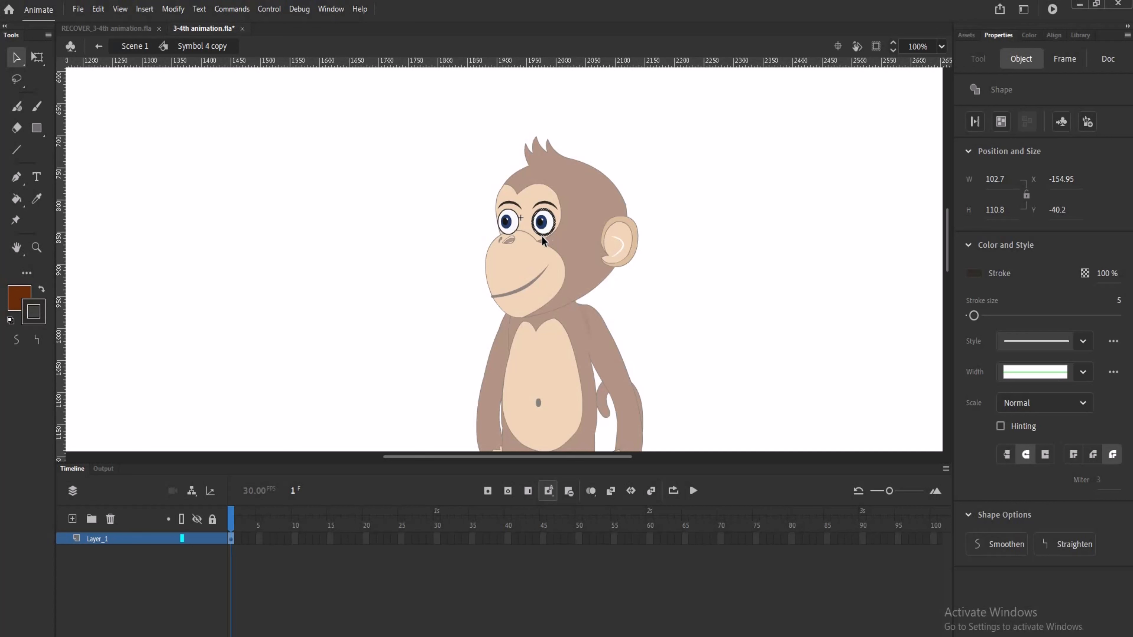
pyautogui.keyDown('shift'); pyautogui.click(514, 232); pyautogui.keyUp('shift')
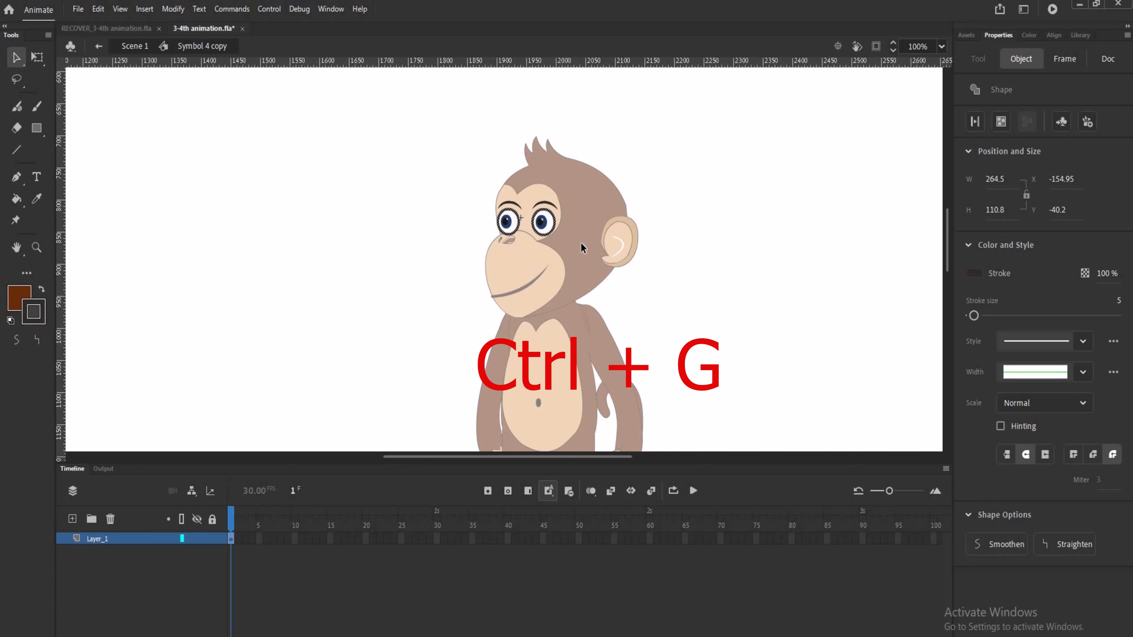
pyautogui.hotkey('ctrl', 'g')
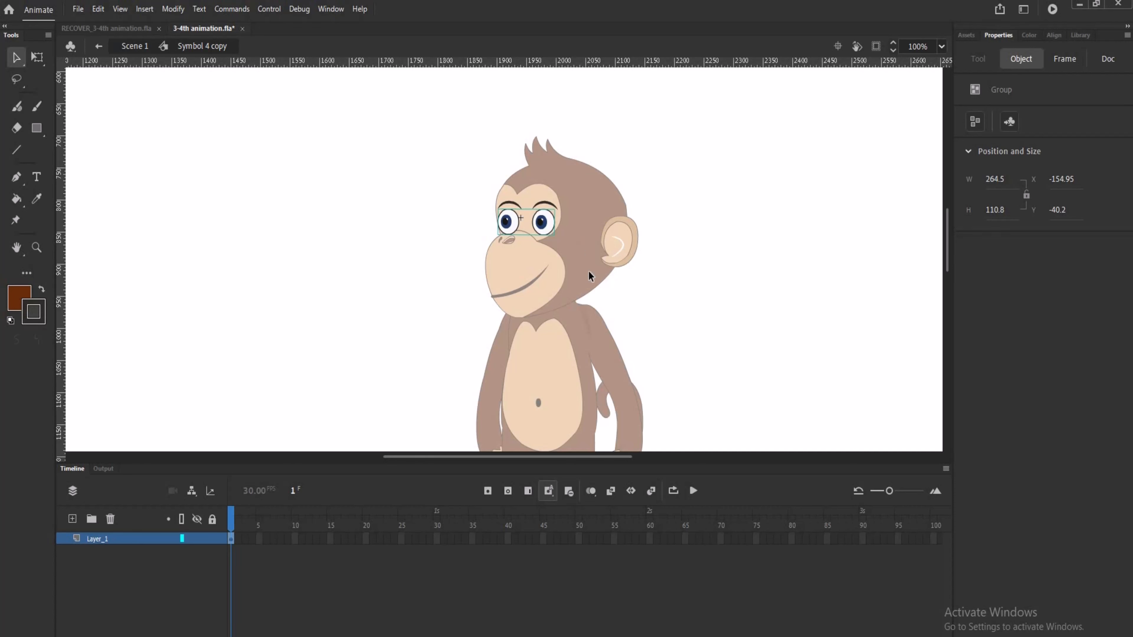
pyautogui.click(627, 313)
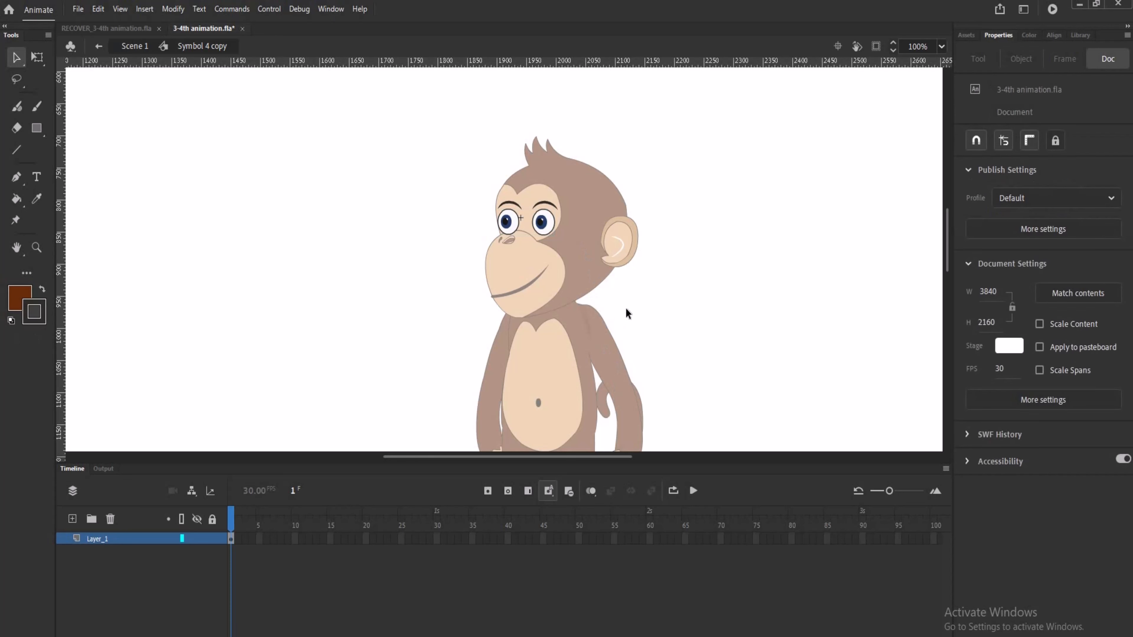
# Step: Inspect the contents of the eye outline group and return to the eye symbol
pyautogui.click(546, 231)
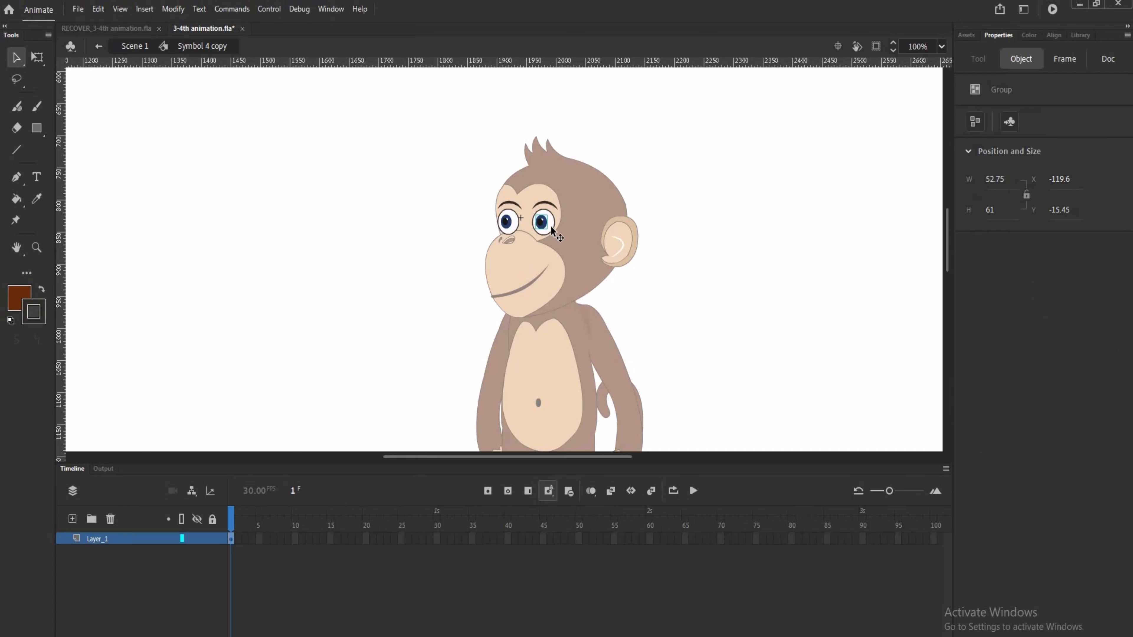
pyautogui.click(552, 230)
pyautogui.doubleClick(552, 230)
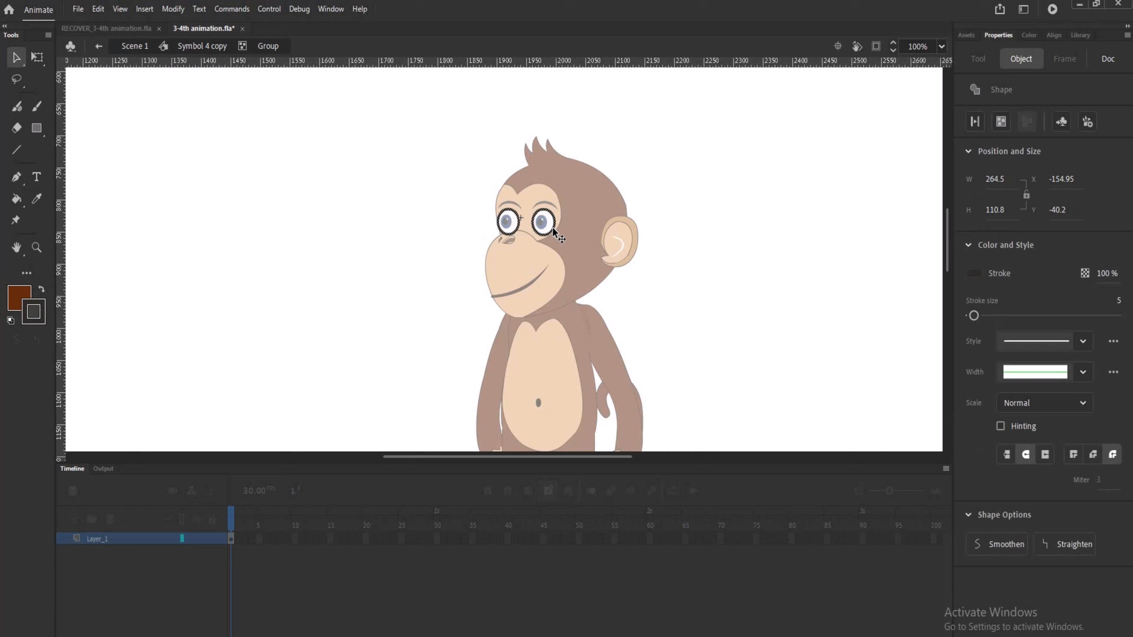
pyautogui.click(663, 281)
pyautogui.doubleClick(574, 262)
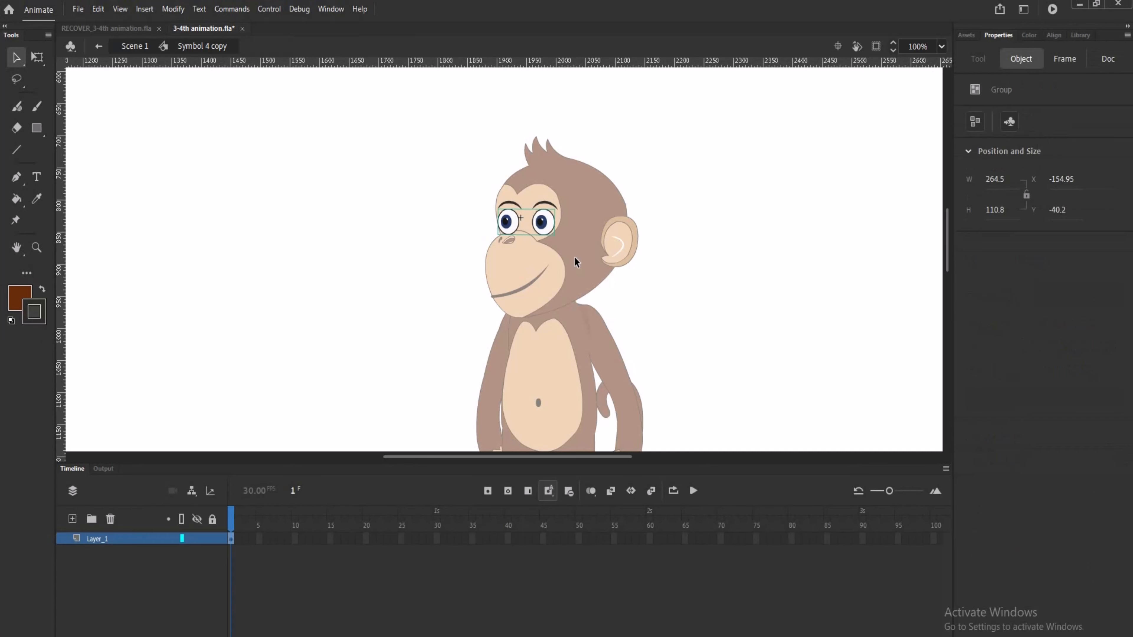
# Step: Group the white fills of both eyes together
pyautogui.hotkey('ctrl', 'b')
pyautogui.click(552, 227)
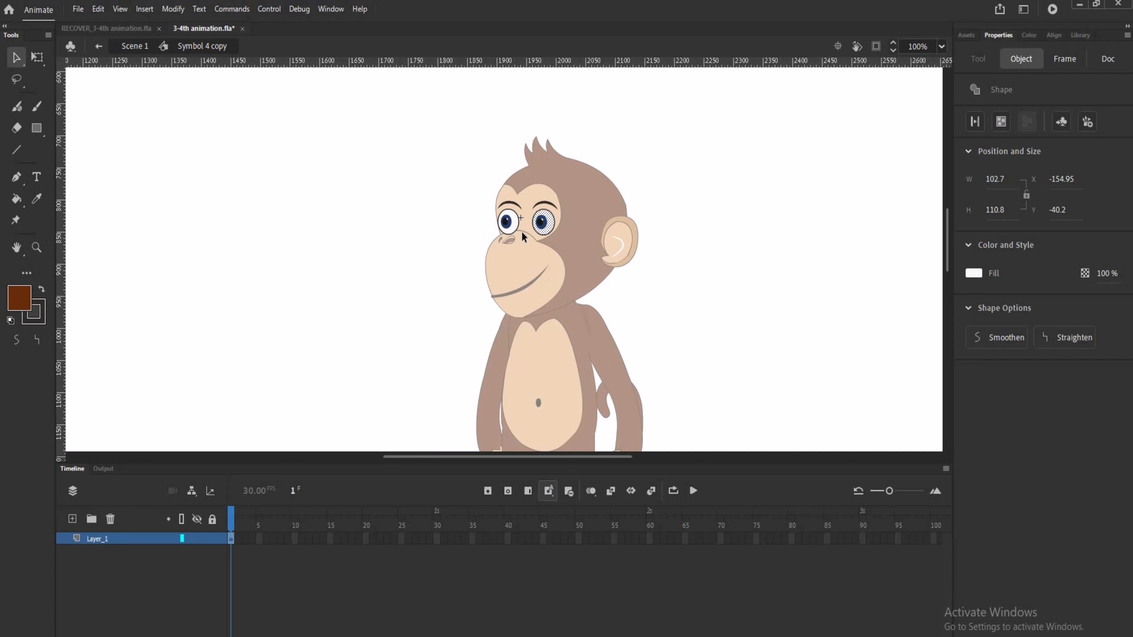
pyautogui.keyDown('shift'); pyautogui.click(513, 225); pyautogui.keyUp('shift')
pyautogui.hotkey('ctrl', 'g')
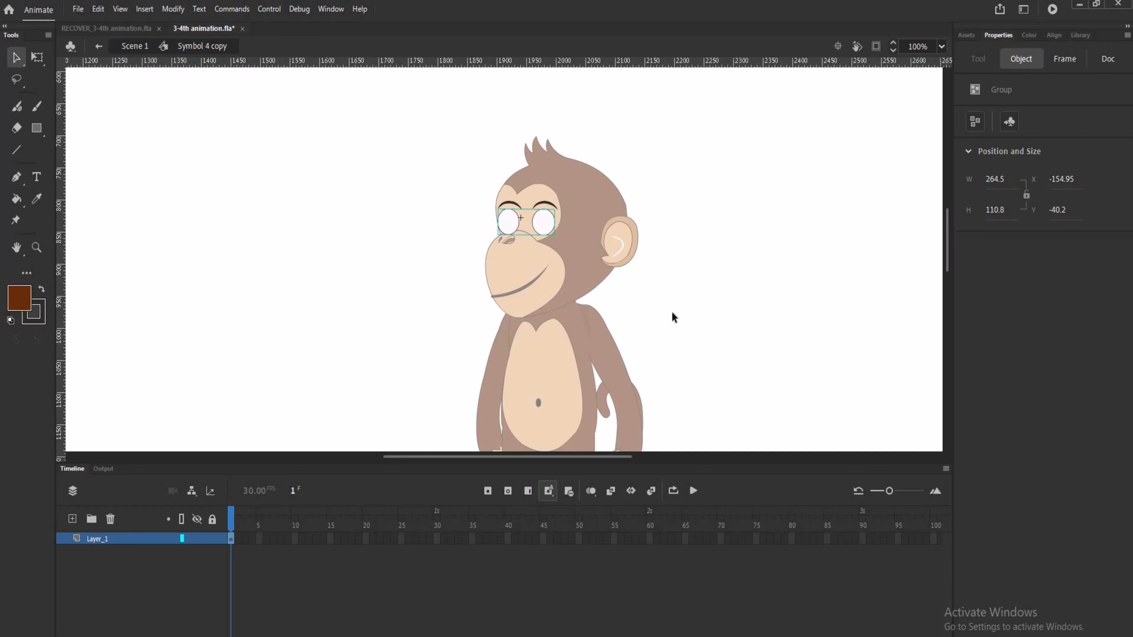
pyautogui.click(672, 312)
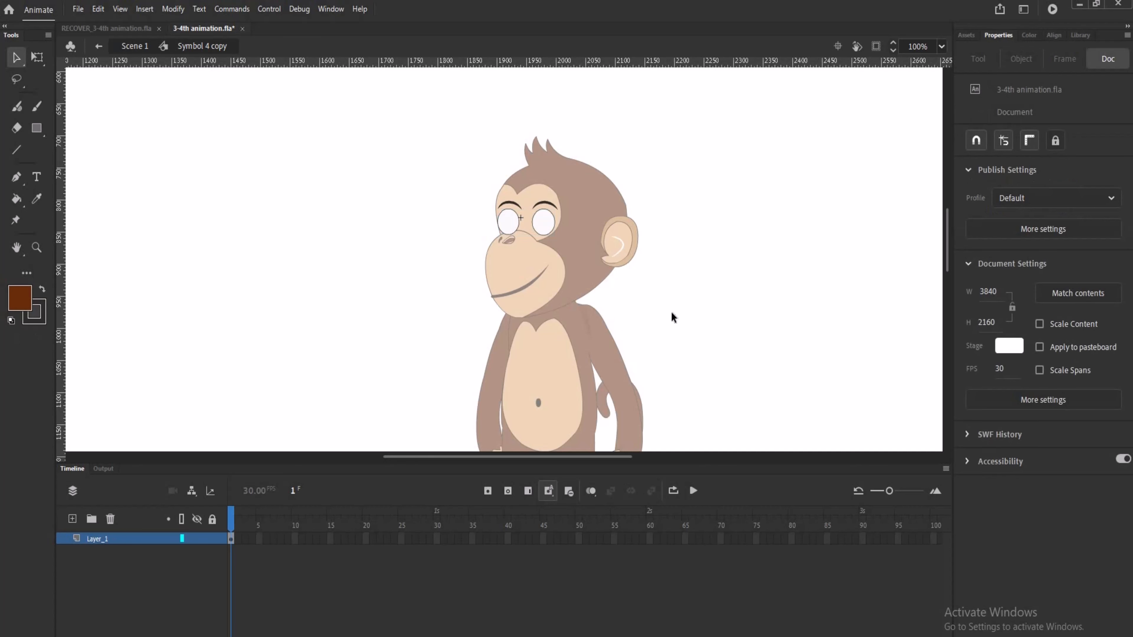
# Step: Send the group of white eye fills backward in the stacking order until it sits behind the pupils
pyautogui.click(542, 227)
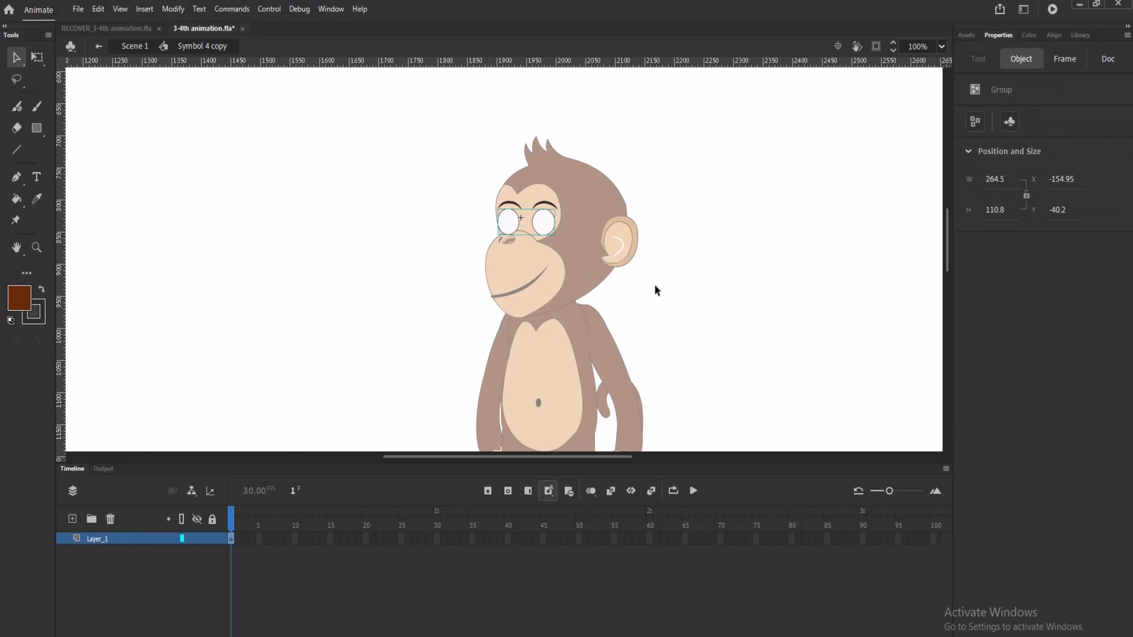
pyautogui.hotkey('ctrl', 'Down')
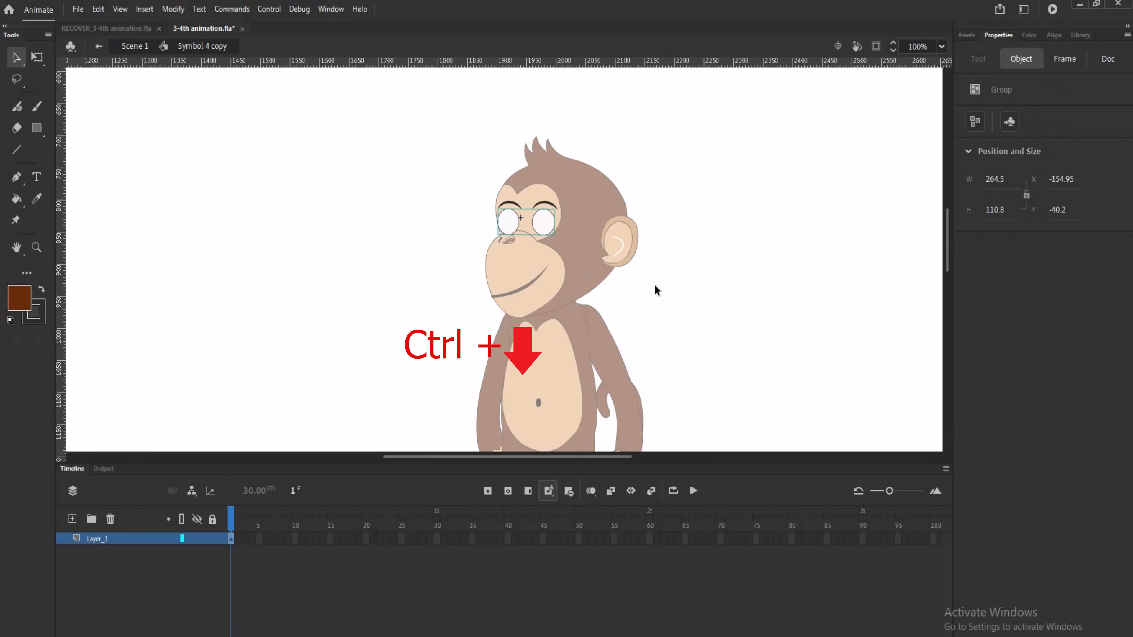
pyautogui.hotkey('ctrl', 'Down')
pyautogui.hotkey('ctrl', 'Down')
pyautogui.hotkey('ctrl', 'Down')
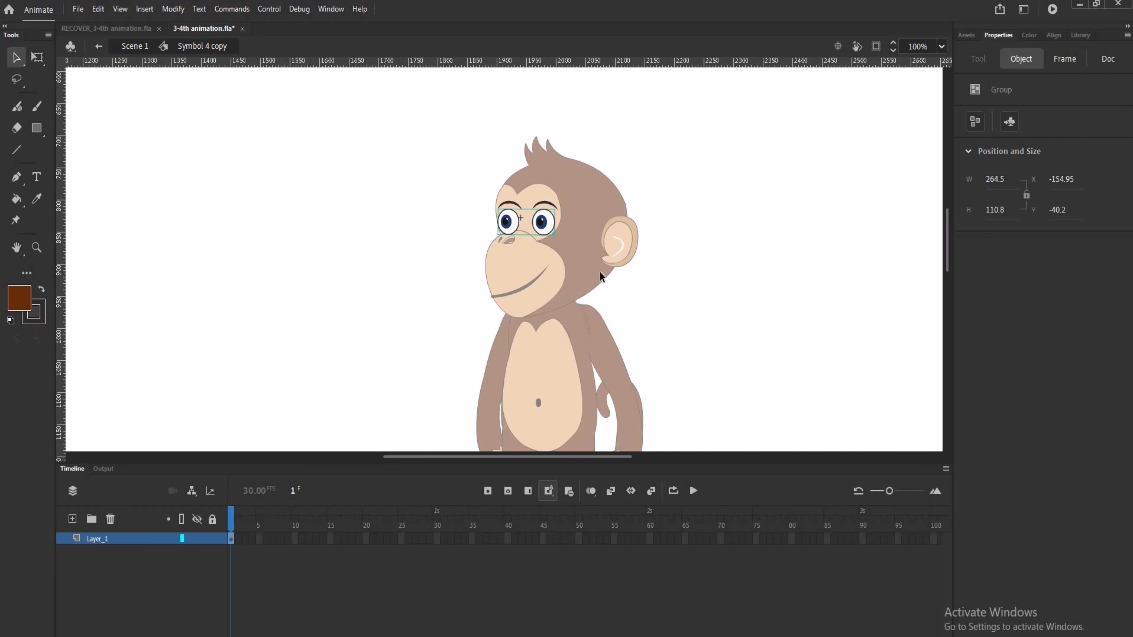
pyautogui.click(662, 301)
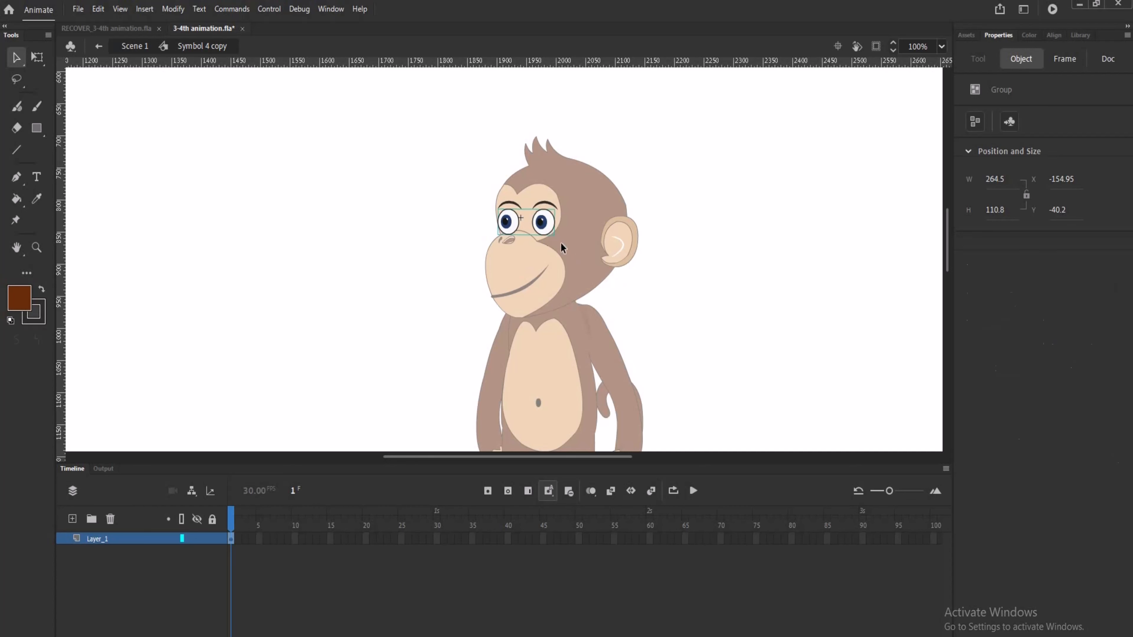
# Step: Check the selection of each pupil, the white fills and the eye outlines as separate groups
pyautogui.click(539, 227)
pyautogui.click(505, 225)
pyautogui.click(541, 226)
pyautogui.click(550, 226)
pyautogui.click(600, 245)
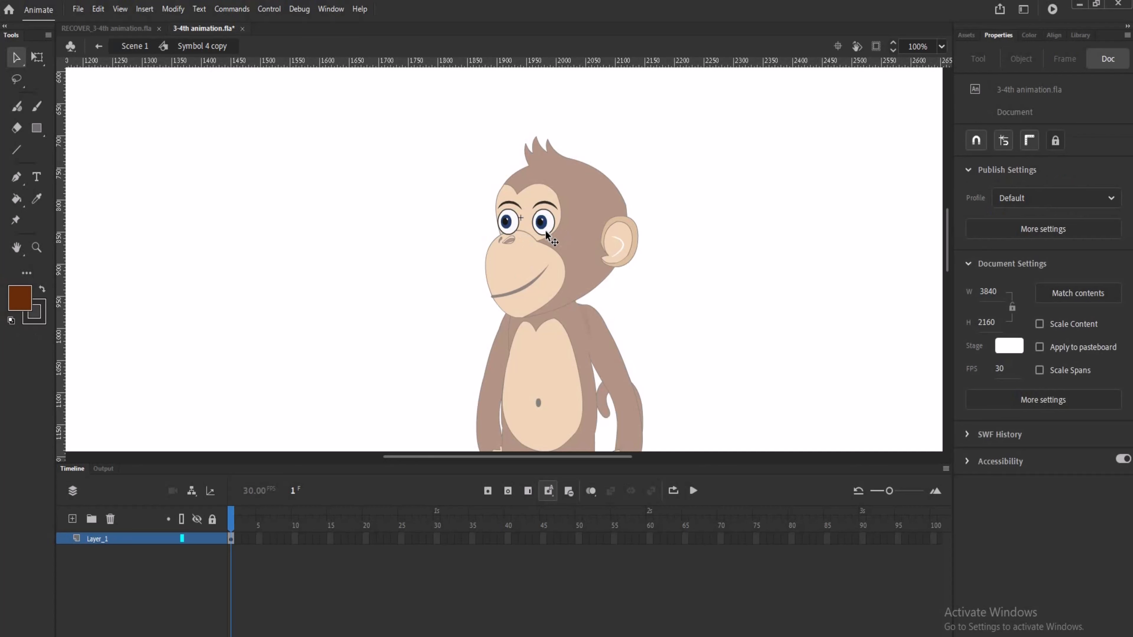
pyautogui.click(547, 237)
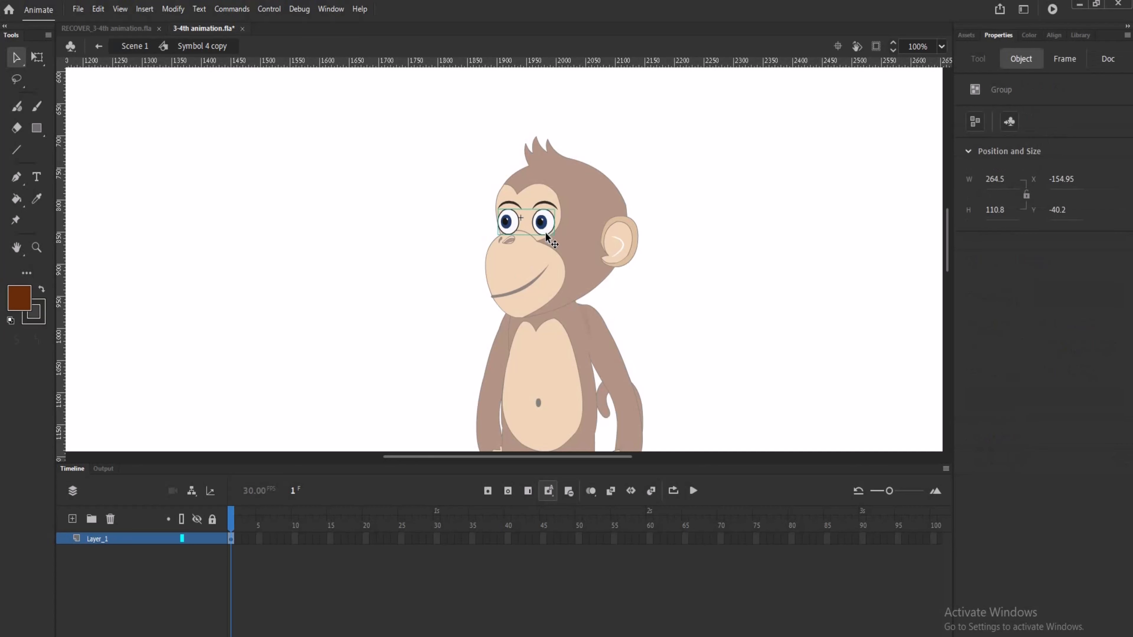
pyautogui.click(574, 263)
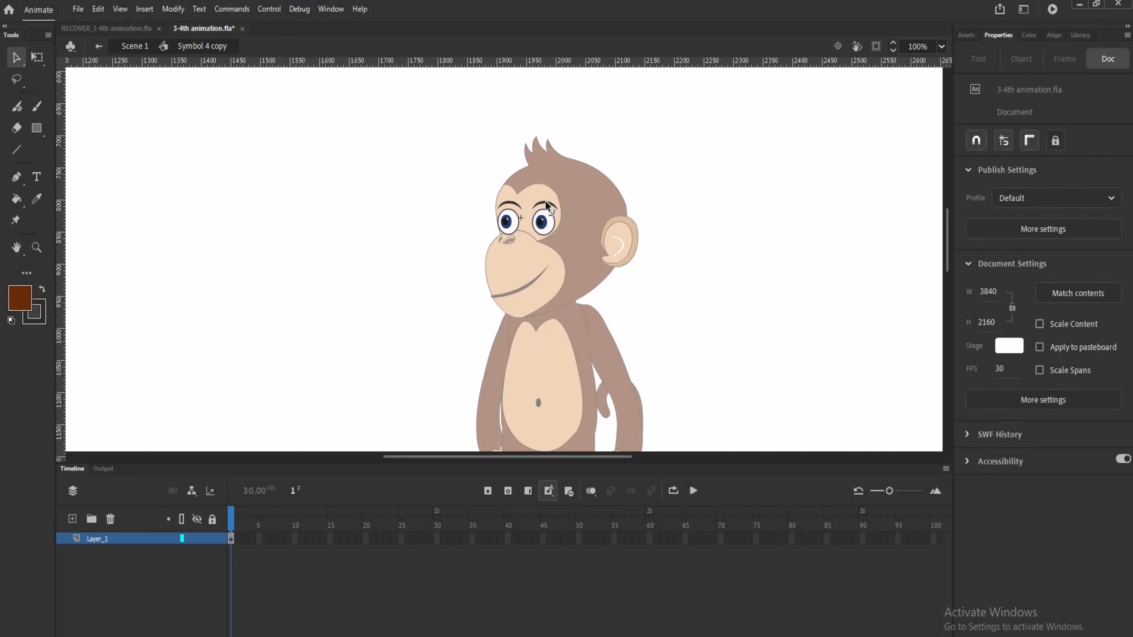
# Step: Group the two eyebrow strokes together
pyautogui.click(546, 204)
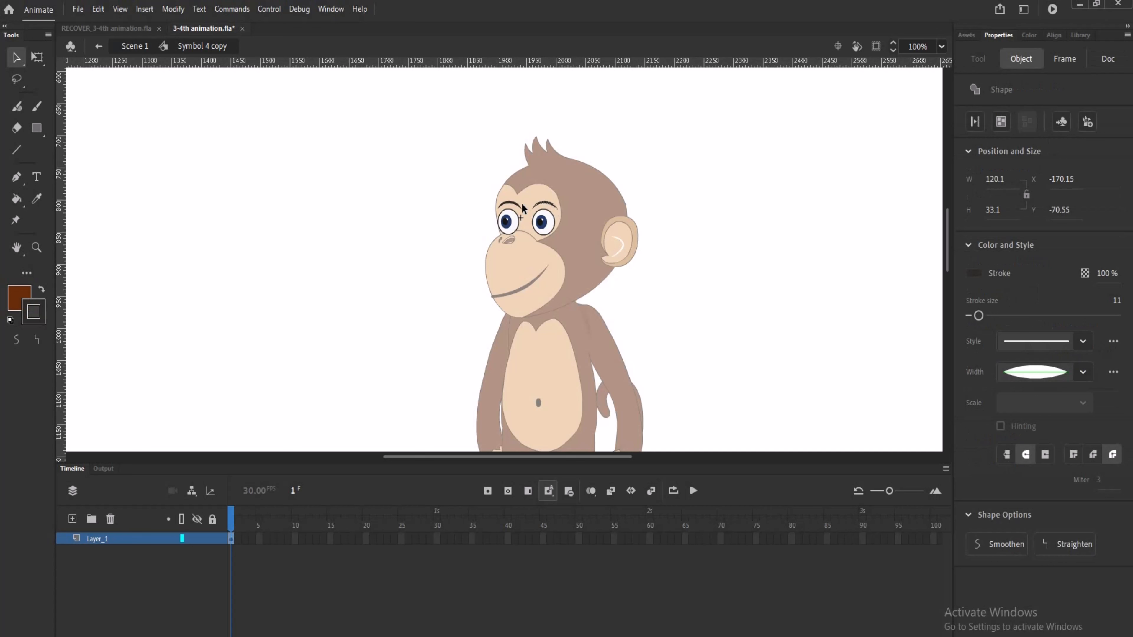
pyautogui.keyDown('shift'); pyautogui.click(507, 205); pyautogui.keyUp('shift')
pyautogui.hotkey('ctrl', 'g')
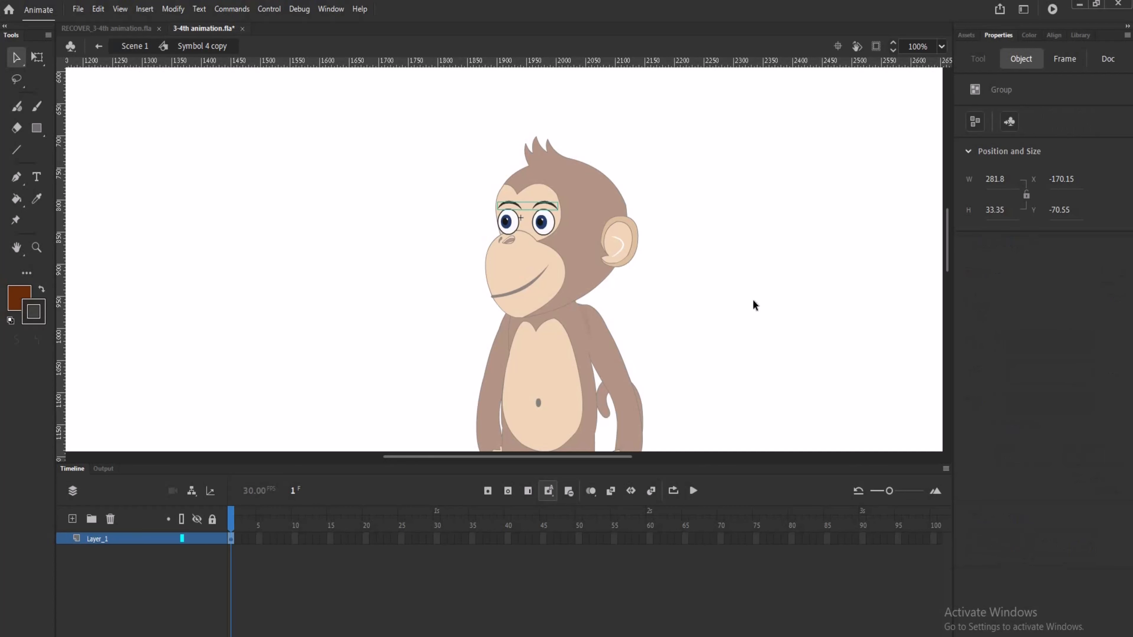
pyautogui.click(753, 300)
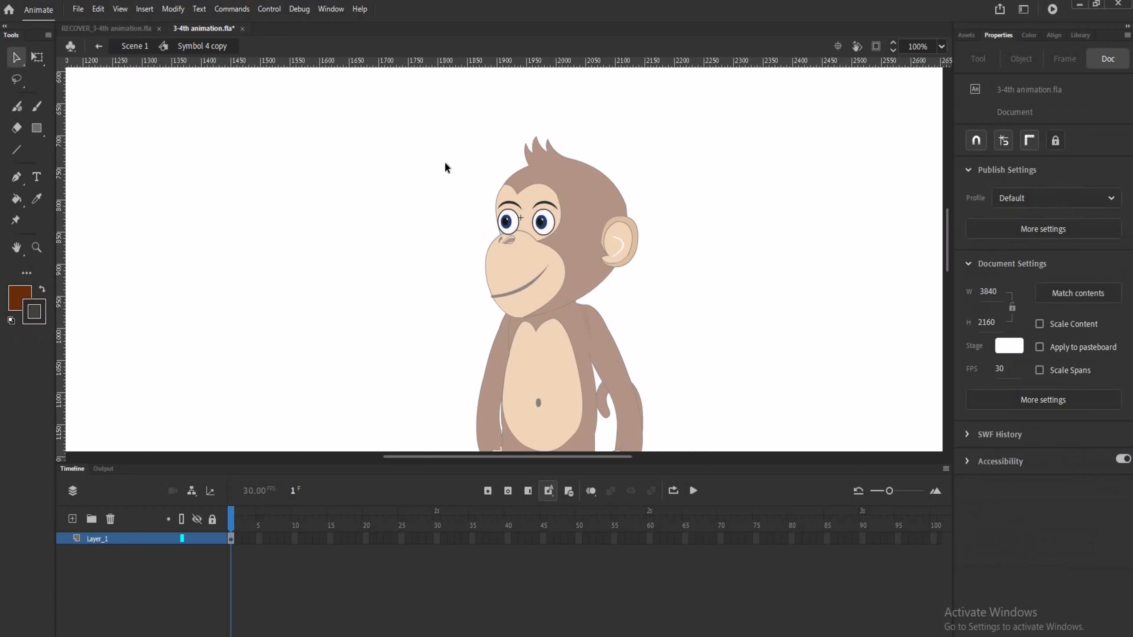
# Step: Select all the eye and eyebrow parts and distribute them to separate layers
pyautogui.moveTo(443, 161); pyautogui.dragTo(624, 294)
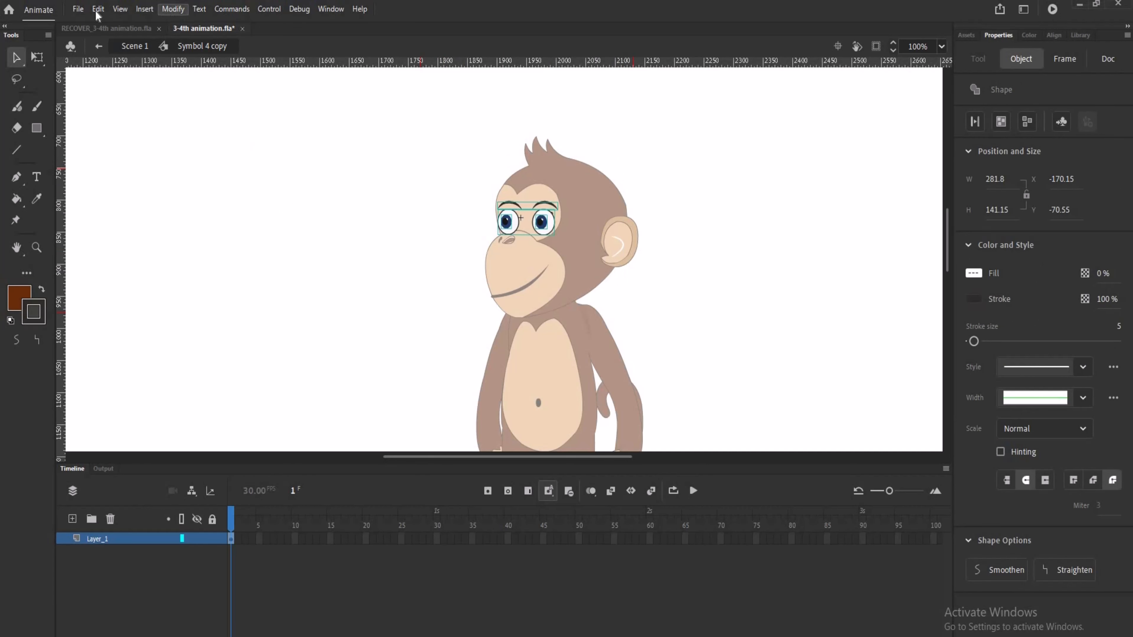
pyautogui.click(171, 10)
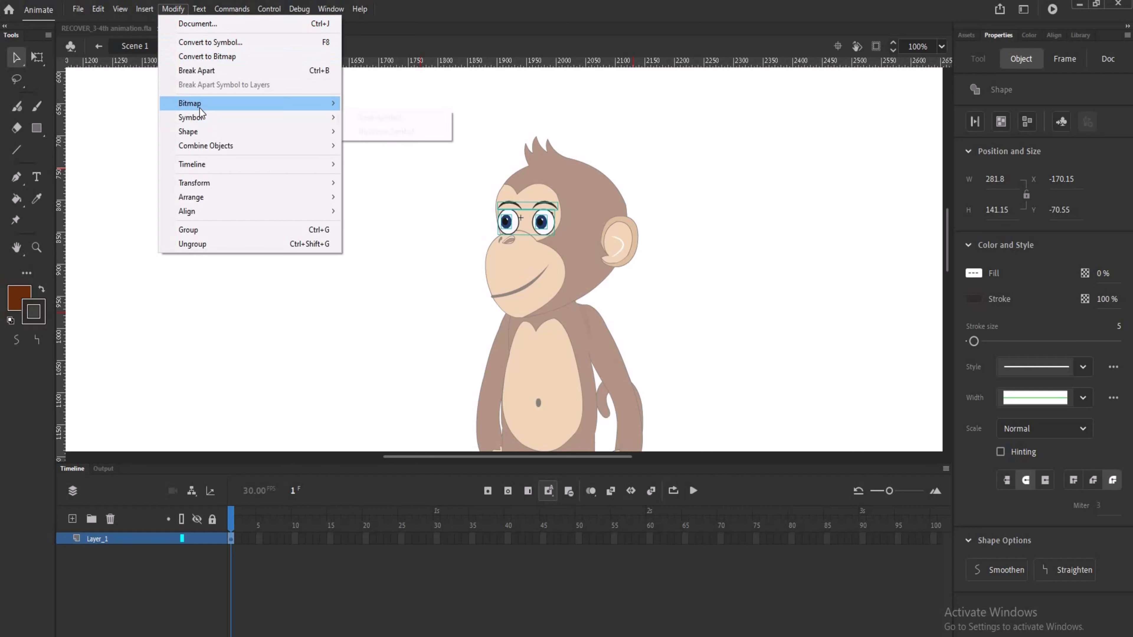
pyautogui.moveTo(201, 118)
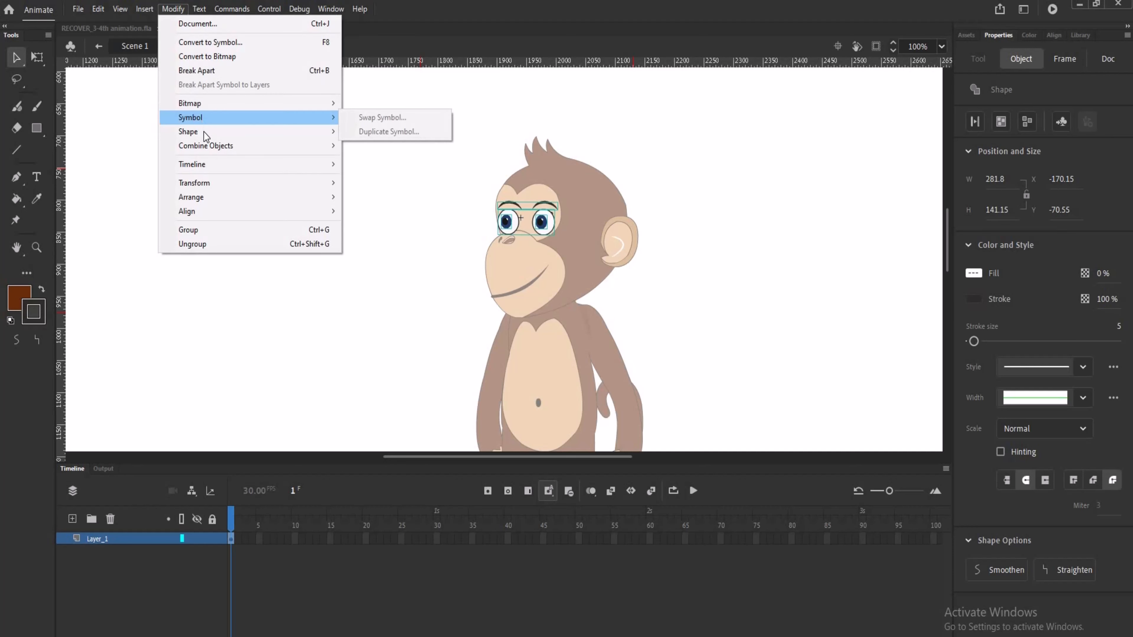
pyautogui.moveTo(206, 148)
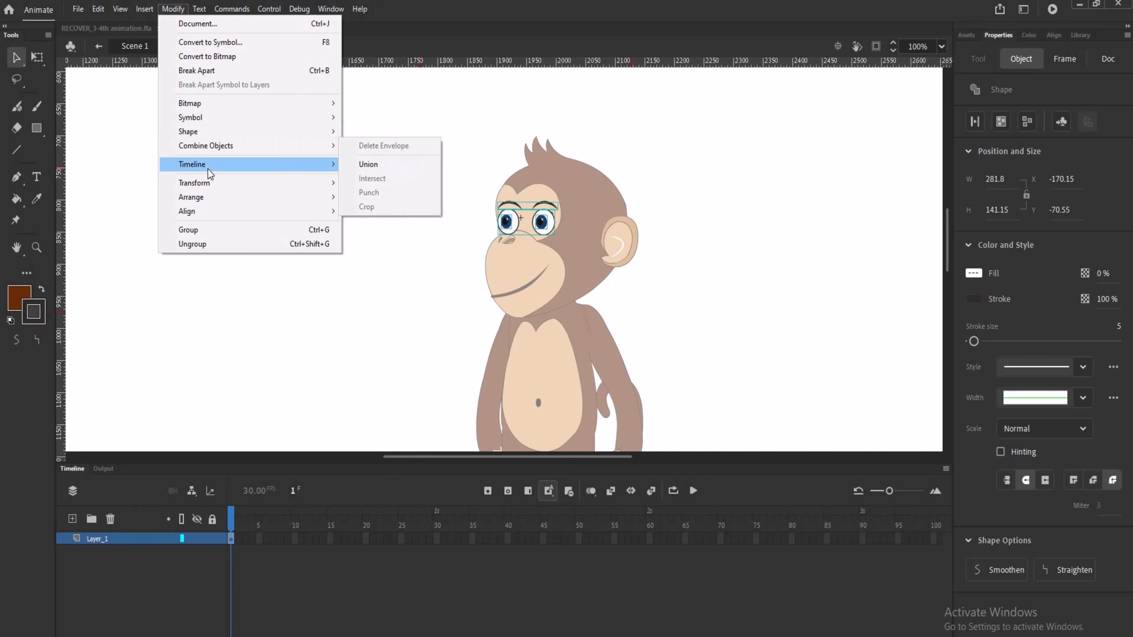
pyautogui.moveTo(208, 169)
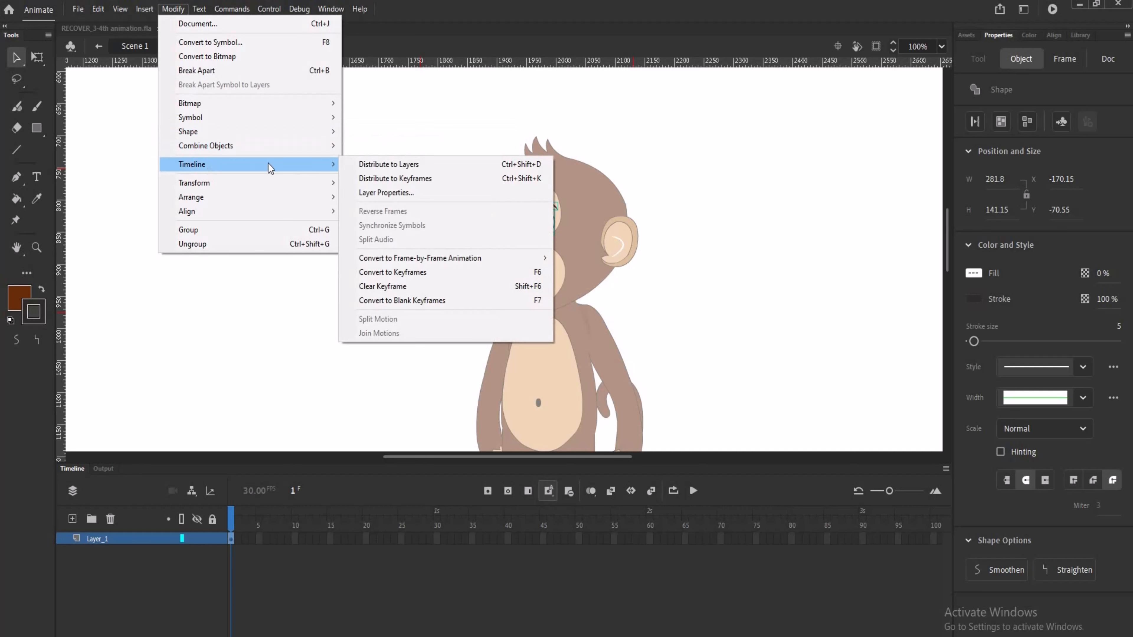
pyautogui.click(428, 169)
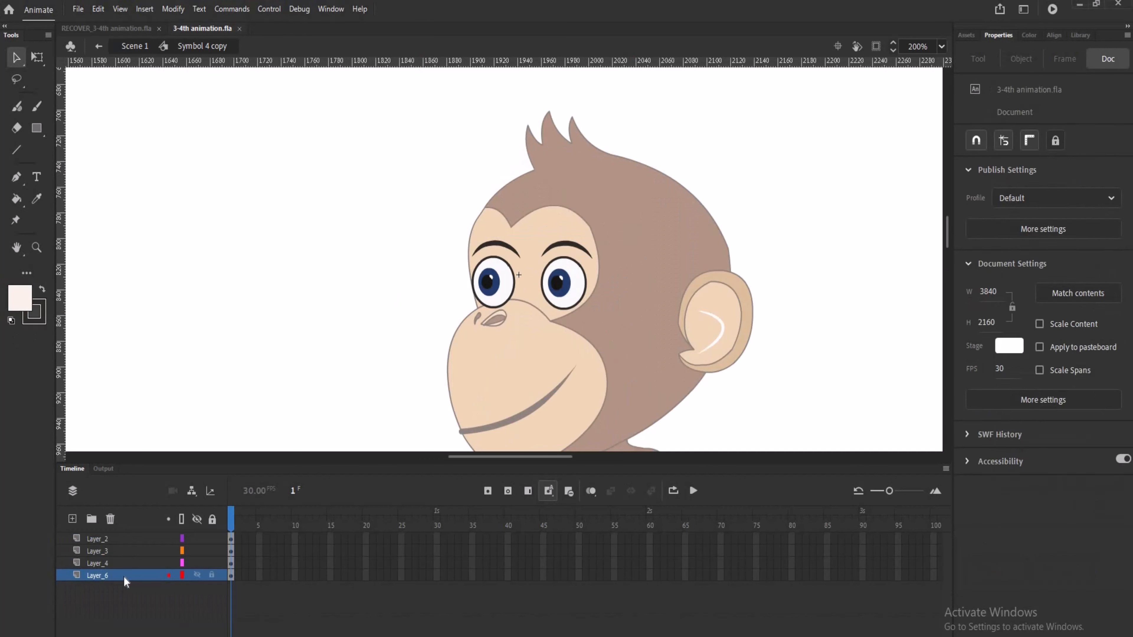
# Step: Check which eye or eyebrow part sits on each layer, going from Layer_6 up to Layer_2
pyautogui.click(125, 577)
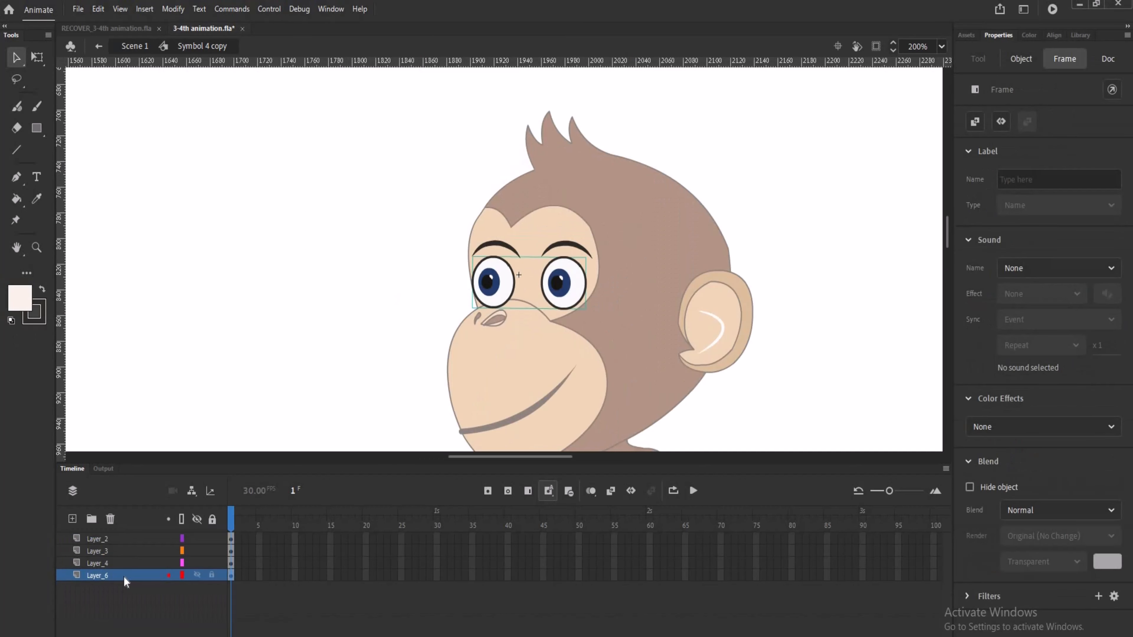
pyautogui.click(115, 563)
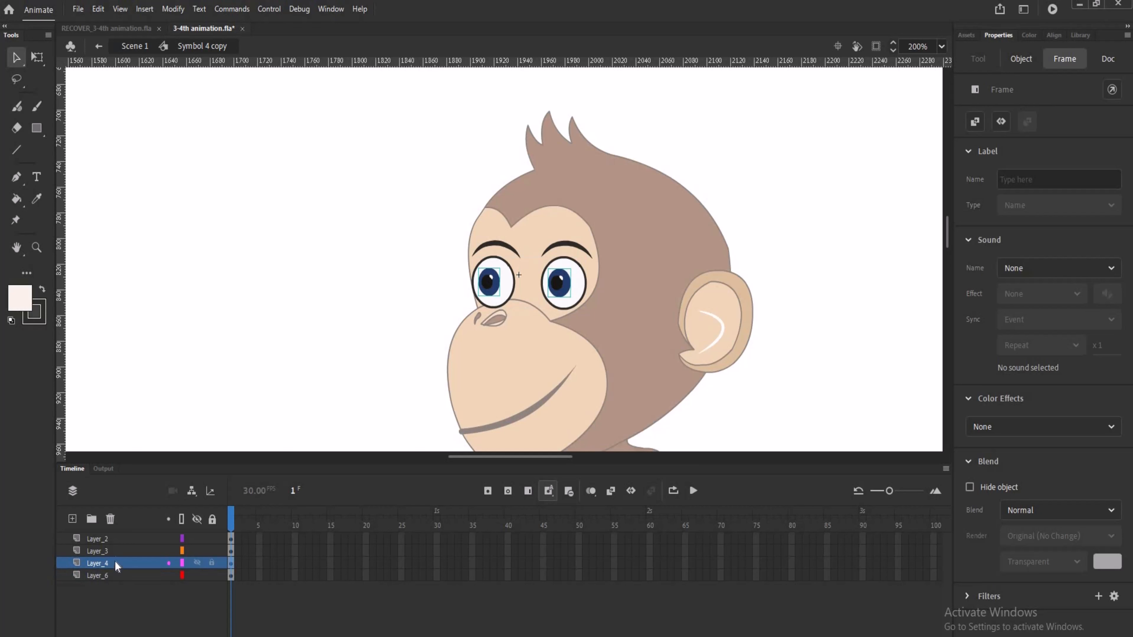
pyautogui.click(114, 551)
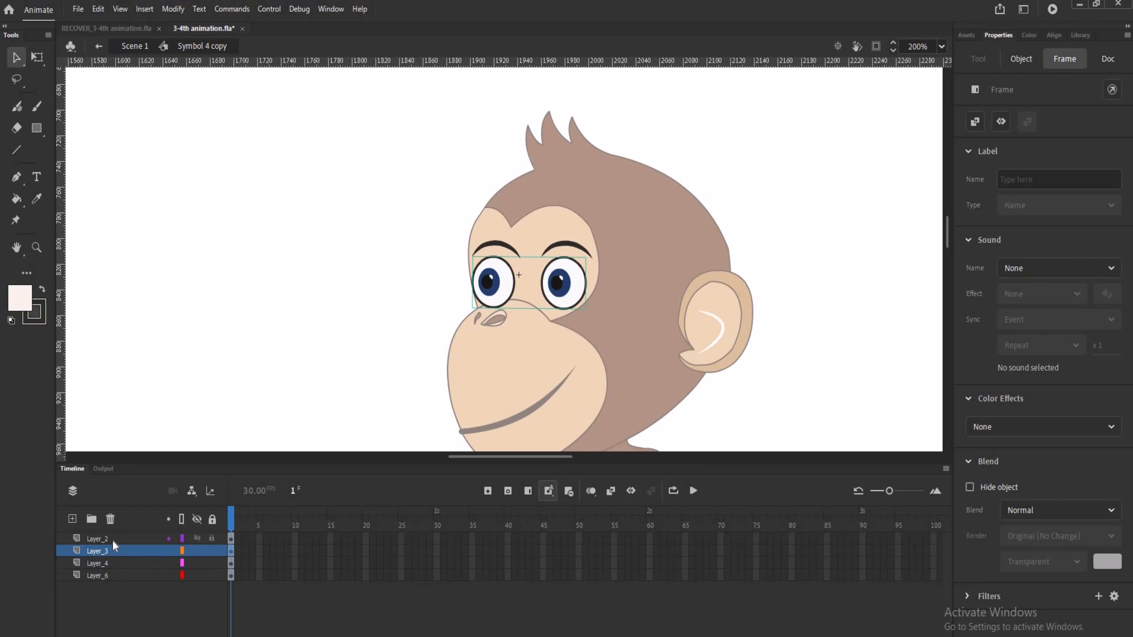
pyautogui.click(113, 540)
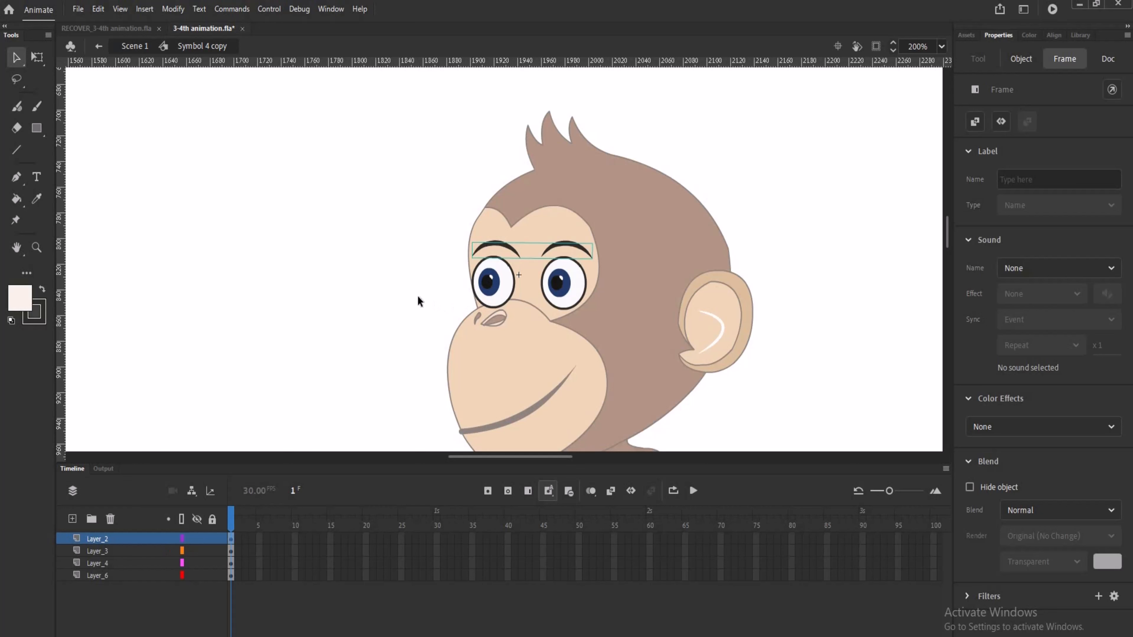
pyautogui.click(396, 300)
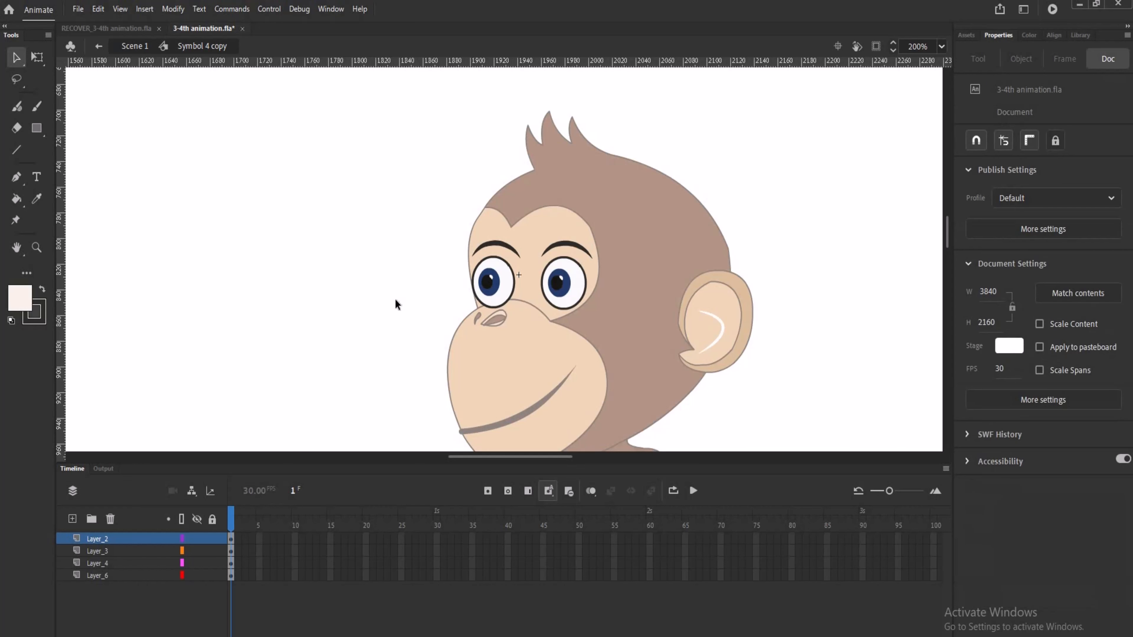
# Step: Return to Scene 1 and sample the monkey's tan muzzle colour as the fill colour with the Eyedropper
pyautogui.doubleClick(395, 300)
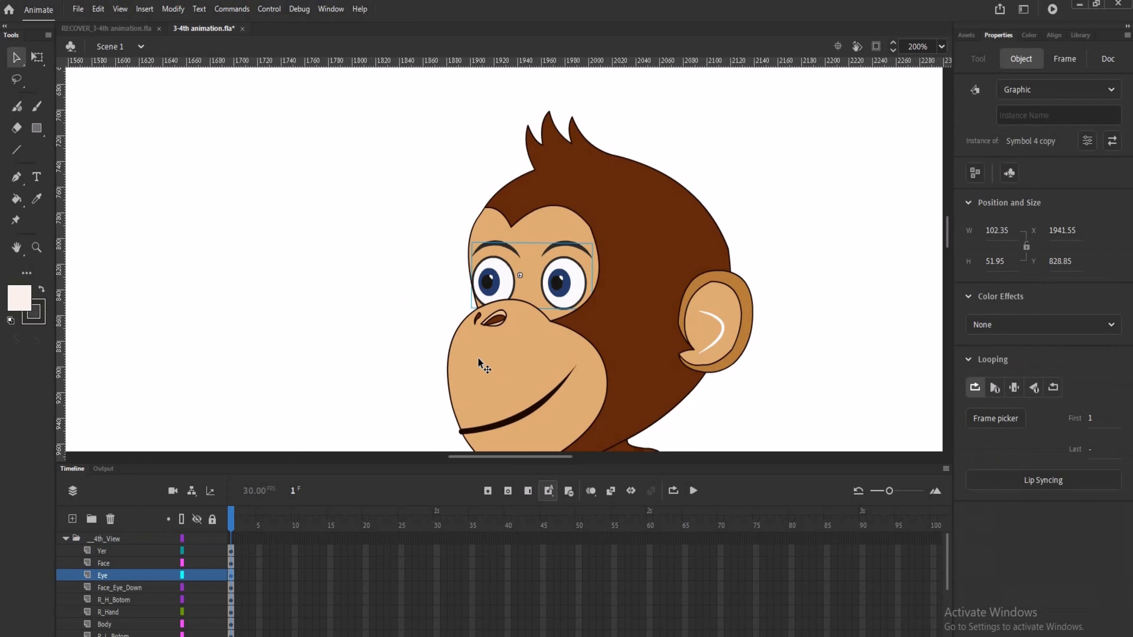
pyautogui.click(36, 203)
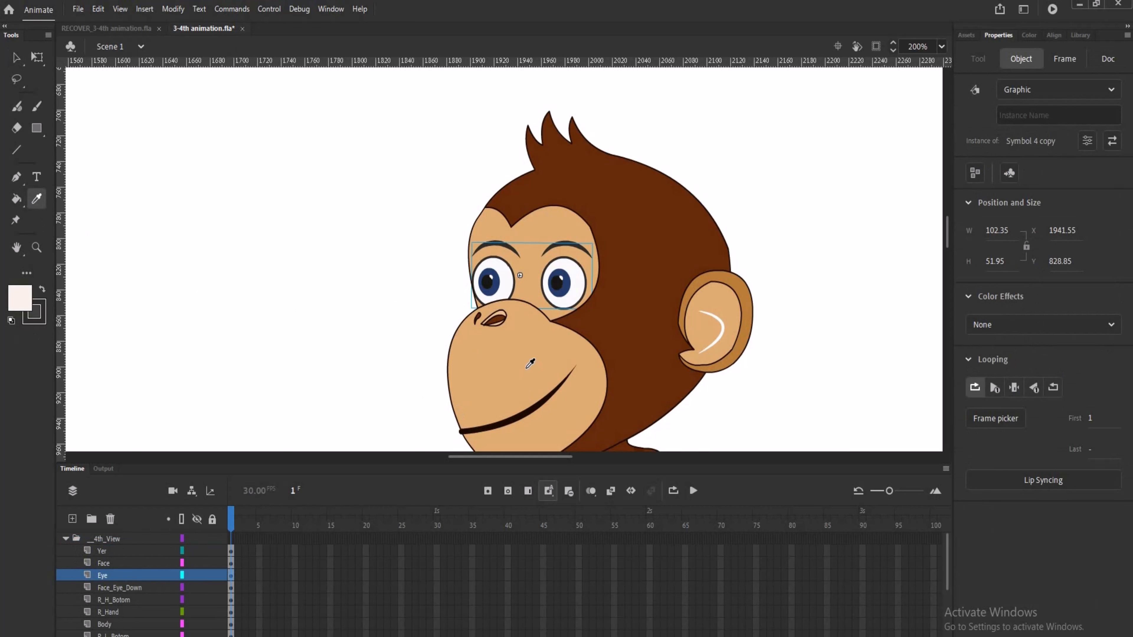
pyautogui.click(524, 375)
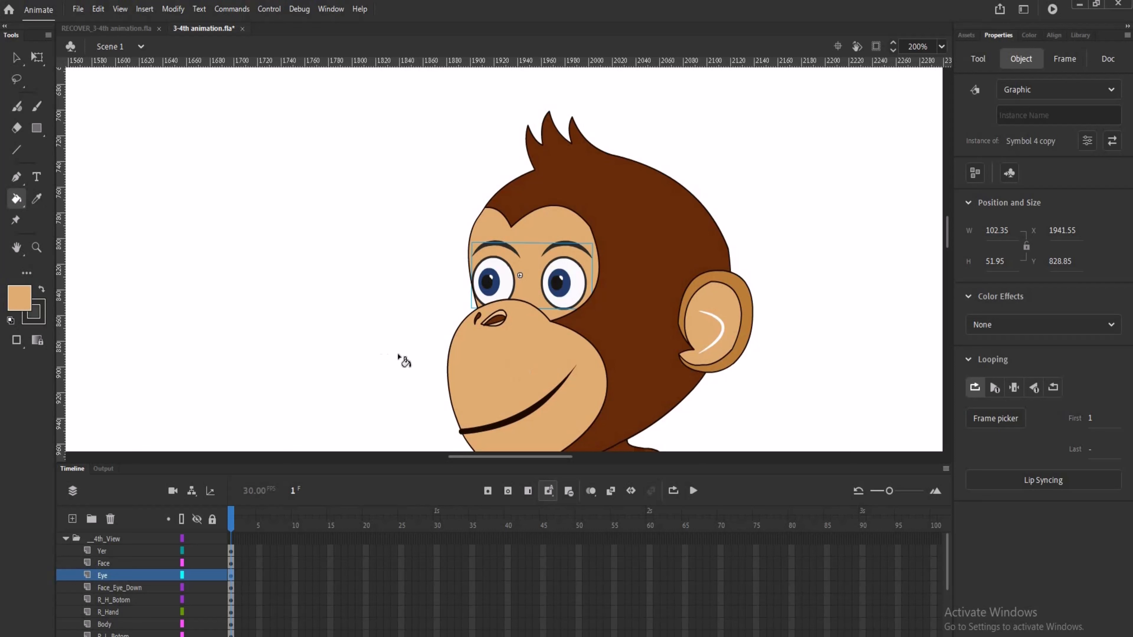
pyautogui.click(35, 202)
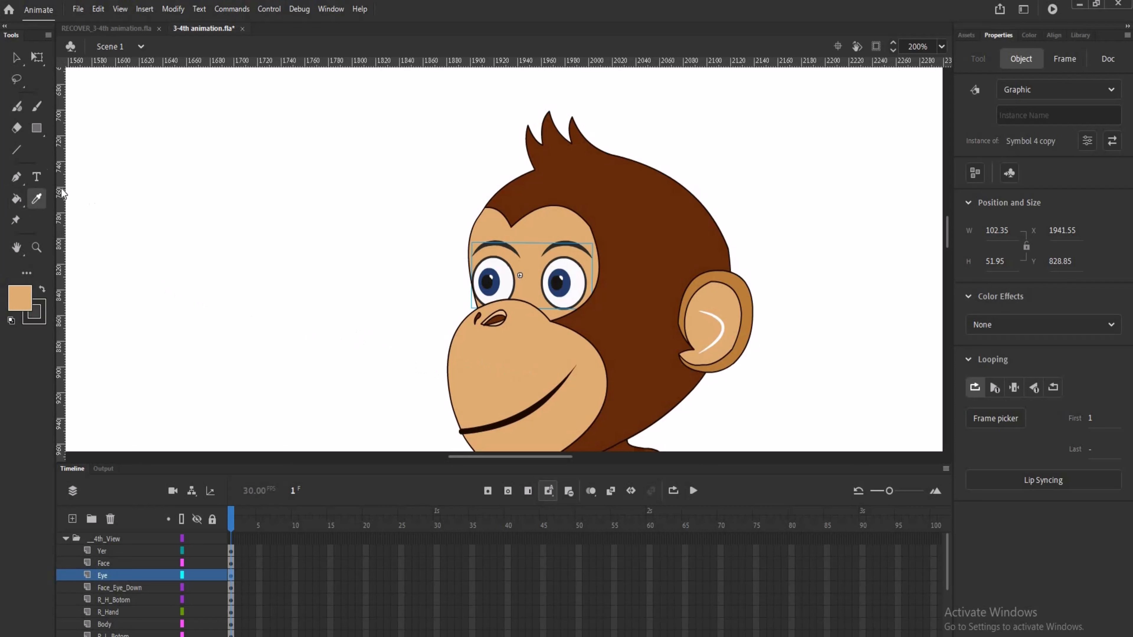
pyautogui.click(16, 57)
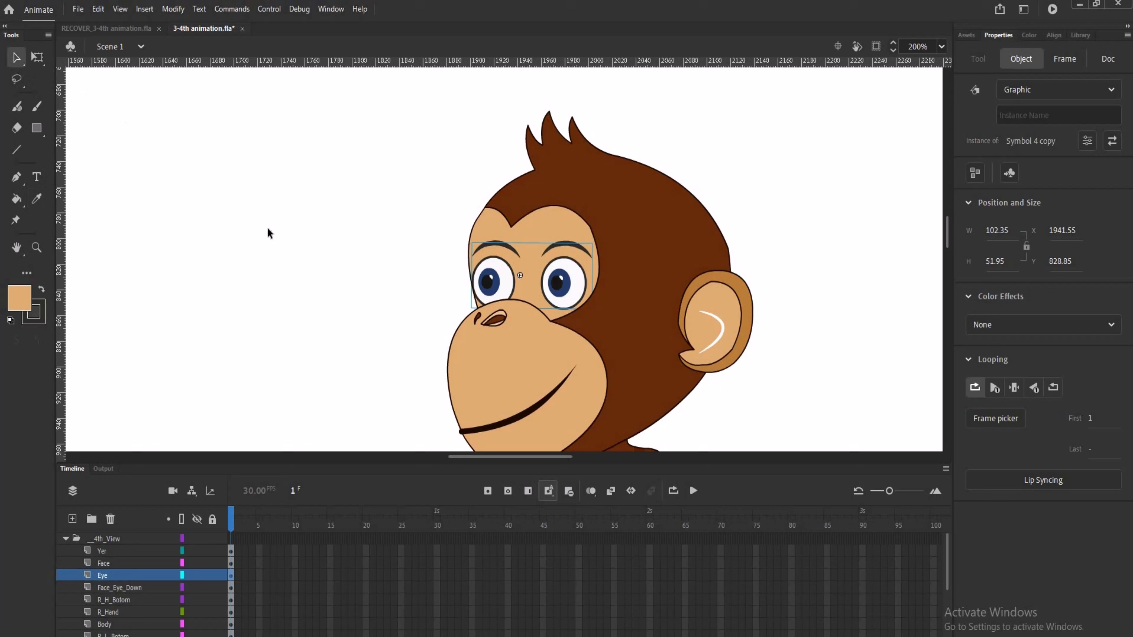
pyautogui.click(306, 255)
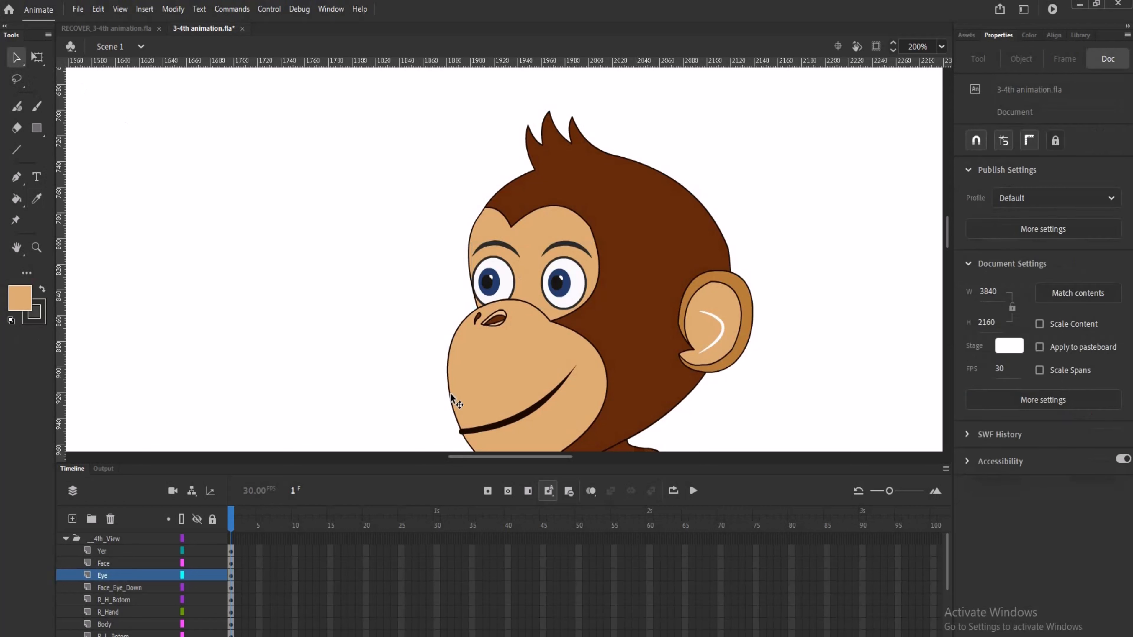
# Step: Sample the dark eye outline colour with the Eyedropper, and resample the tan muzzle colour as the fill
pyautogui.click(37, 198)
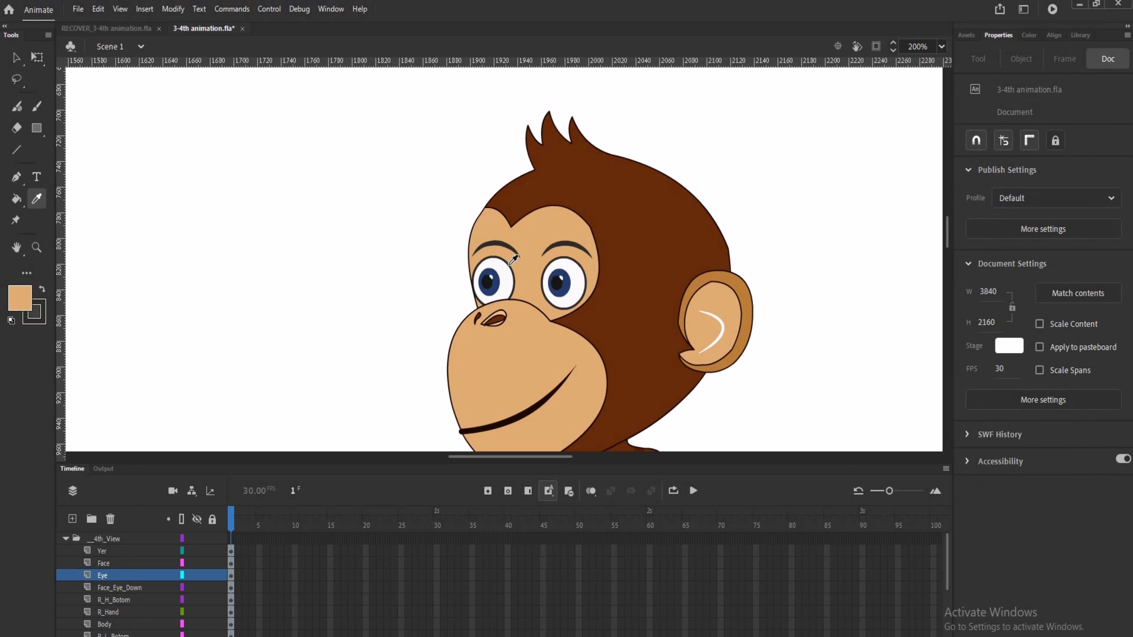
pyautogui.click(509, 265)
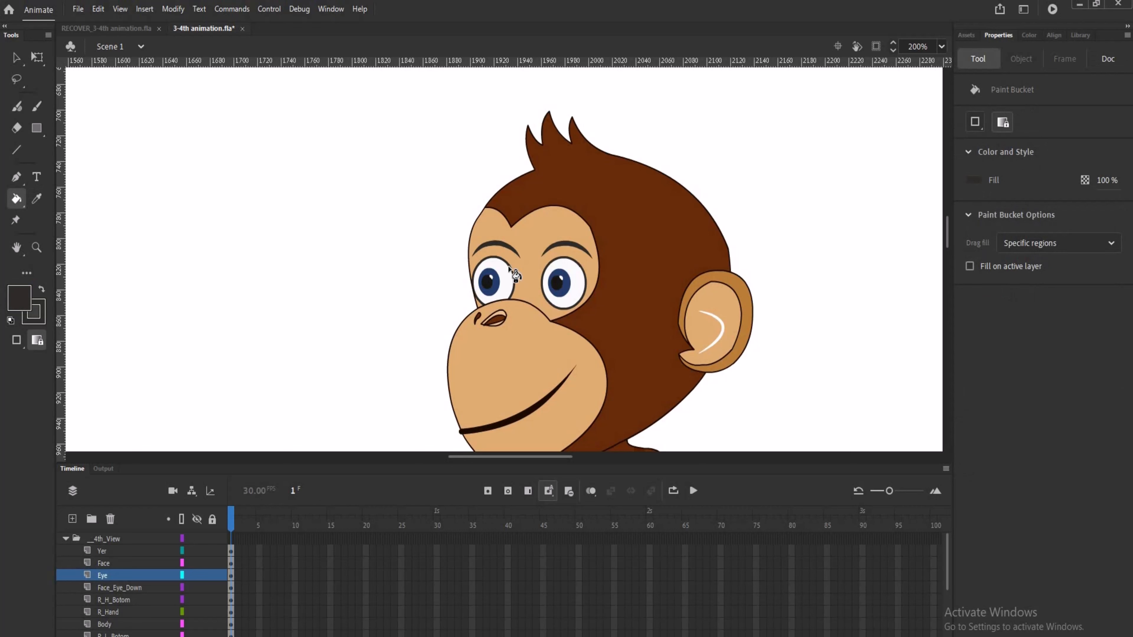
pyautogui.click(37, 199)
pyautogui.click(521, 370)
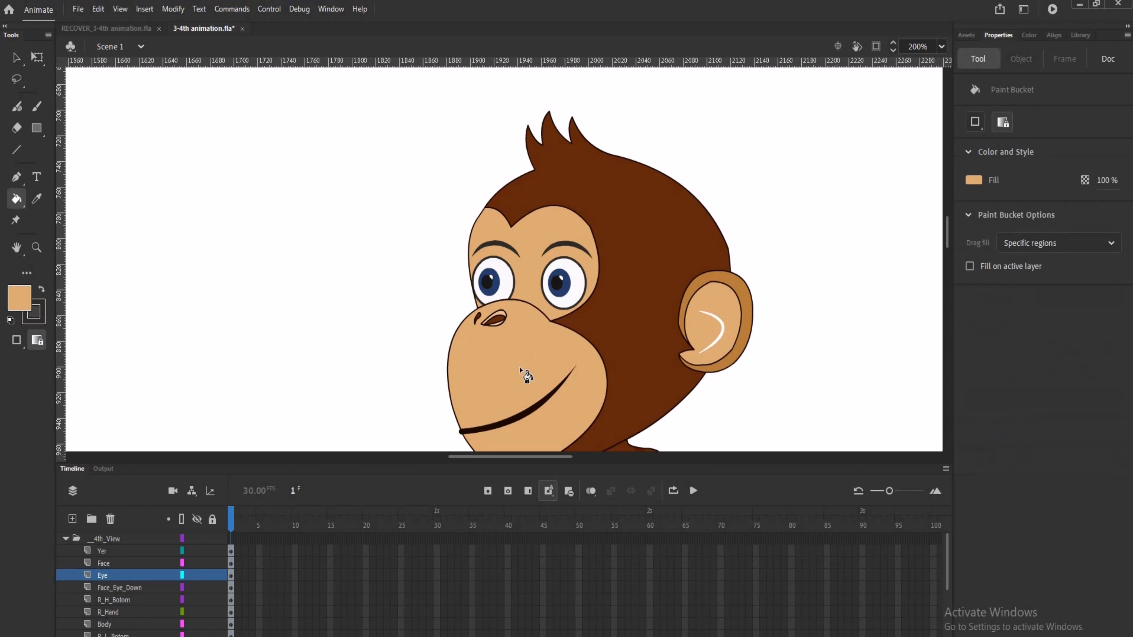
# Step: Open the eye symbol and the eye outline group inside it, and select the whole outline of the eye nearest the nostrils
pyautogui.click(15, 58)
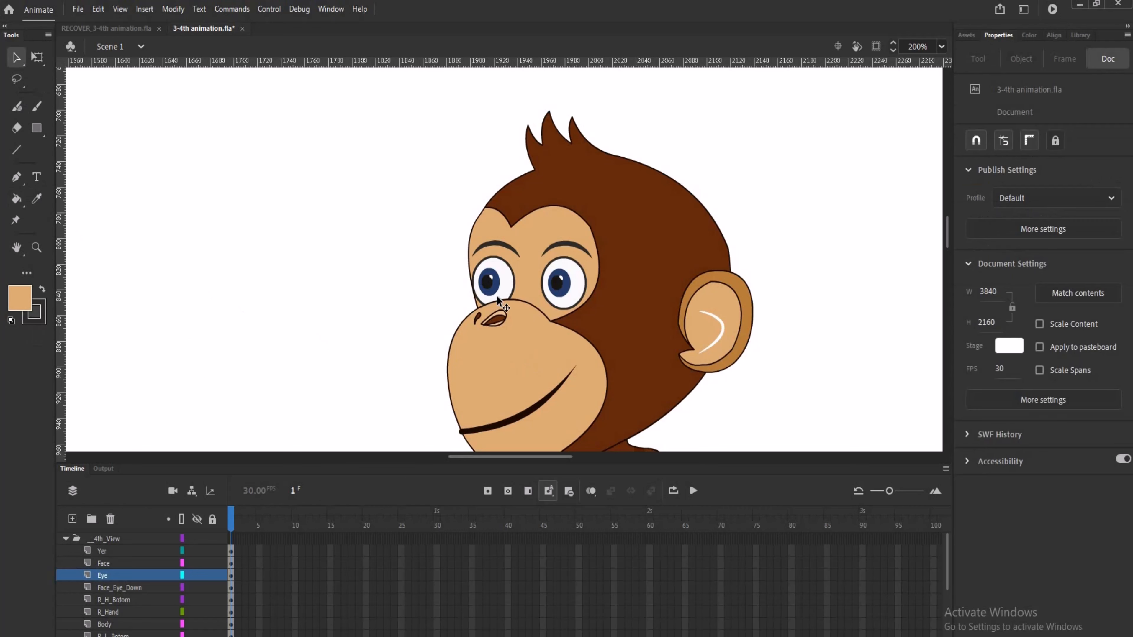
pyautogui.click(512, 293)
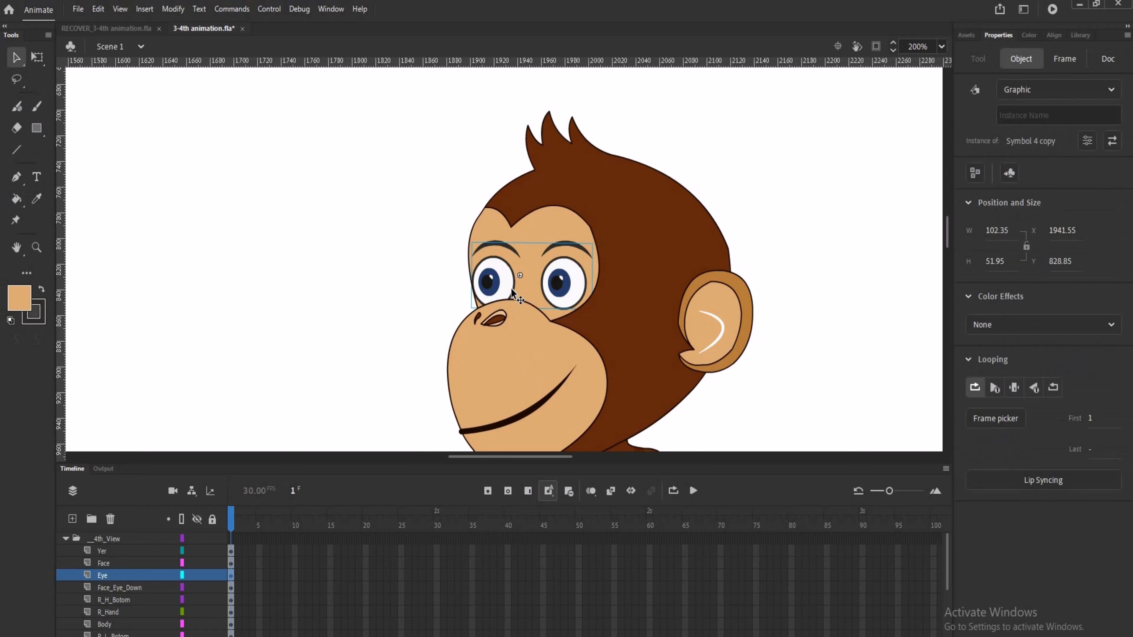
pyautogui.doubleClick(513, 293)
pyautogui.click(512, 293)
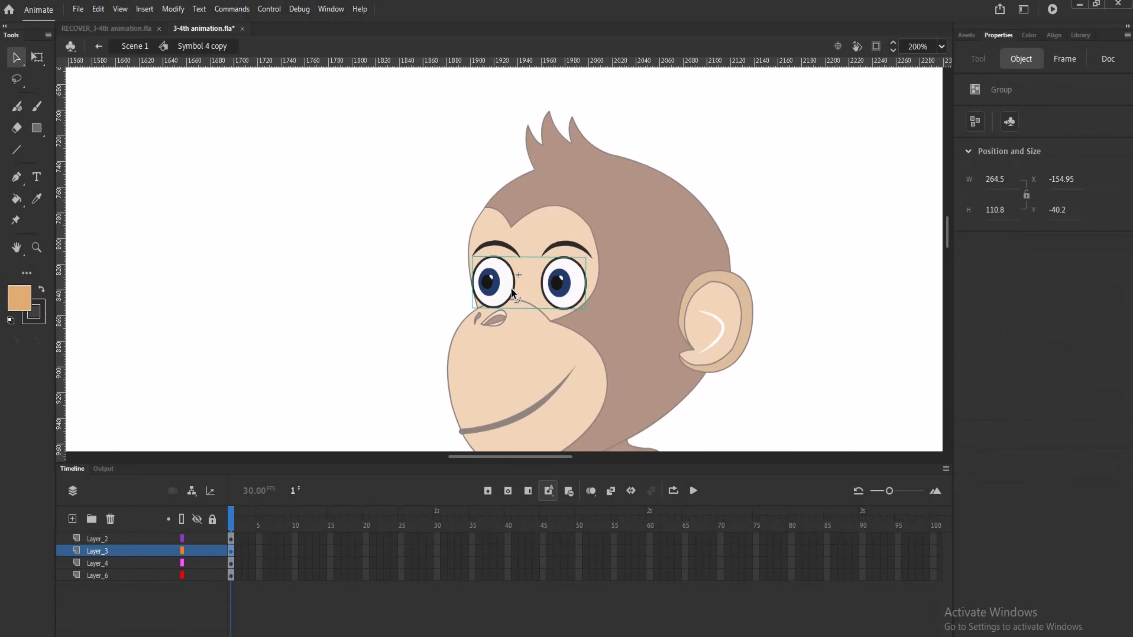
pyautogui.doubleClick(512, 293)
pyautogui.click(513, 292)
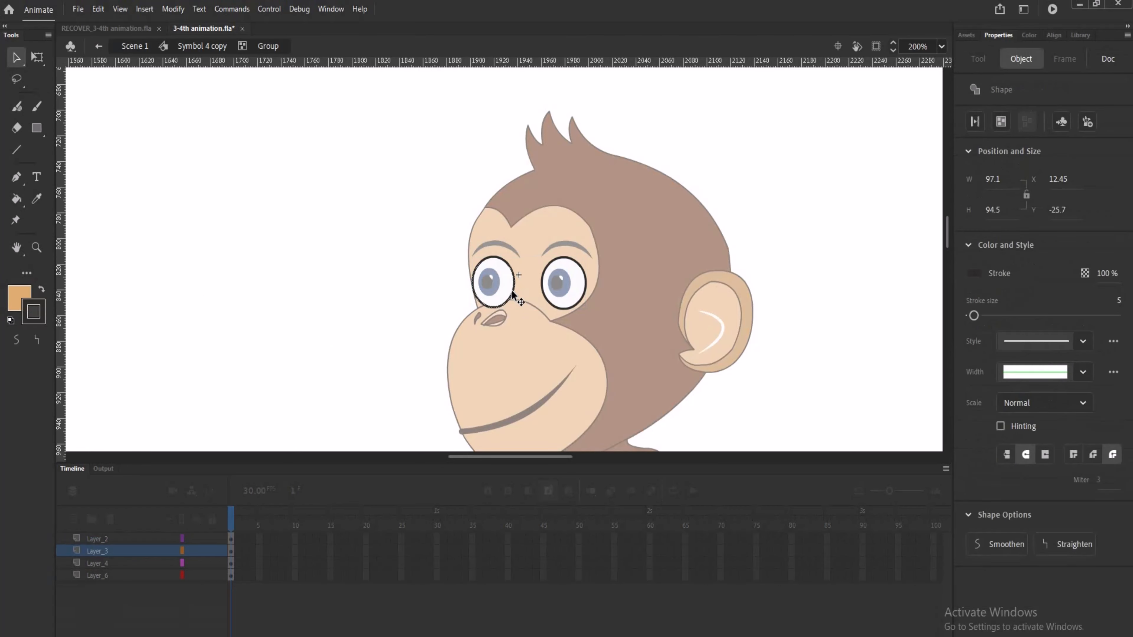
pyautogui.doubleClick(512, 293)
# Step: Copy the hex code of the selected eye outline's stroke colour, 2F2B29, and leave the outline group
pyautogui.click(972, 273)
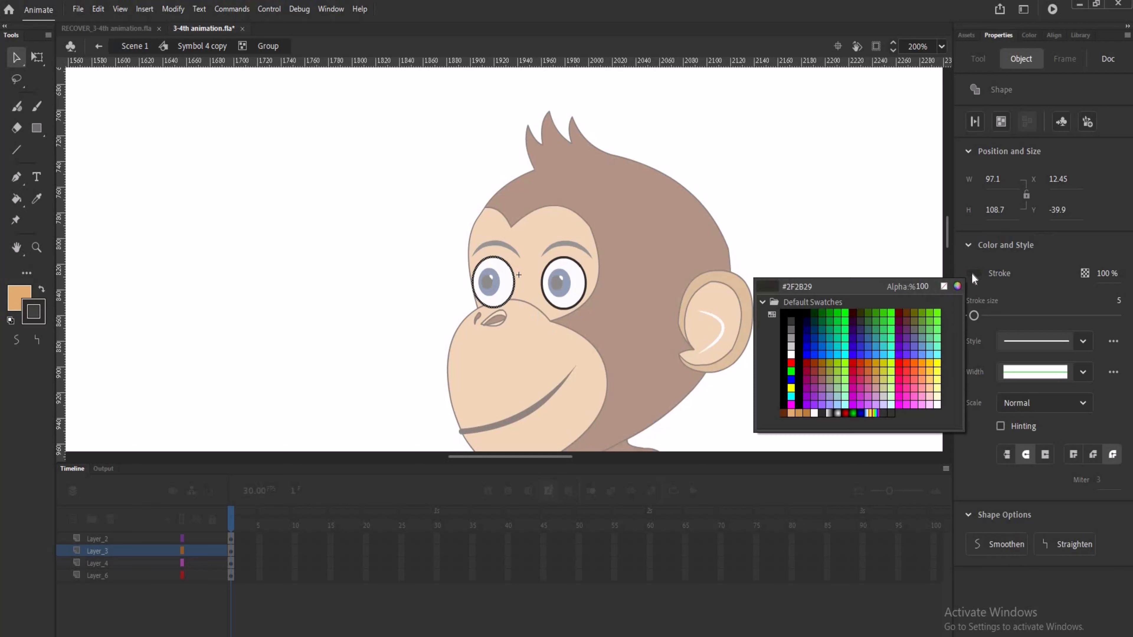
pyautogui.click(957, 287)
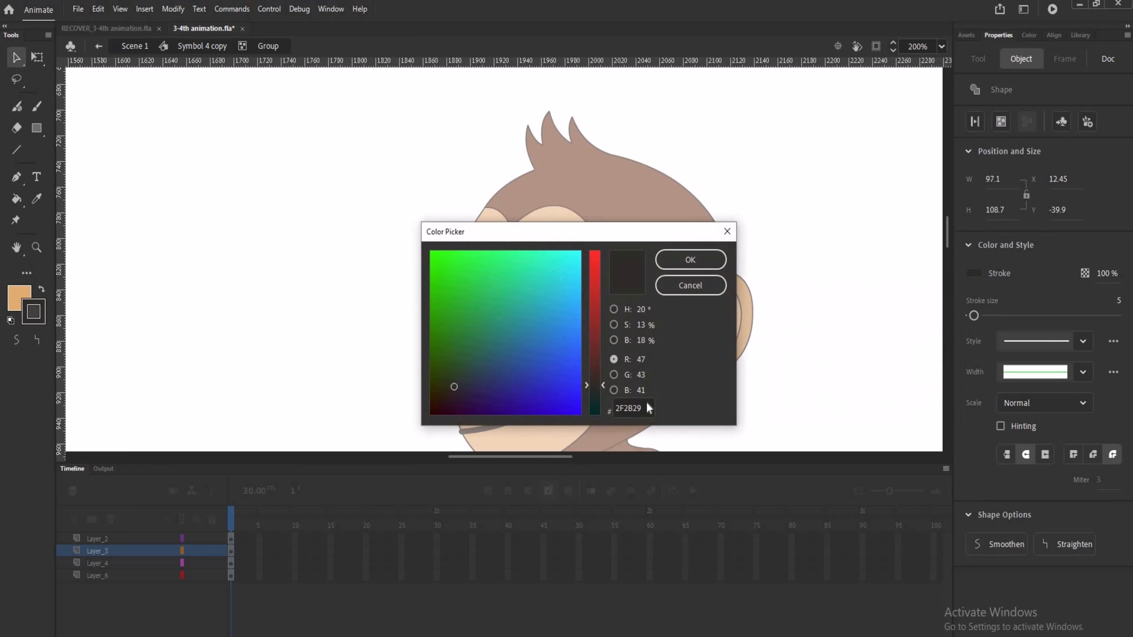
pyautogui.hotkey('ctrl', 'c')
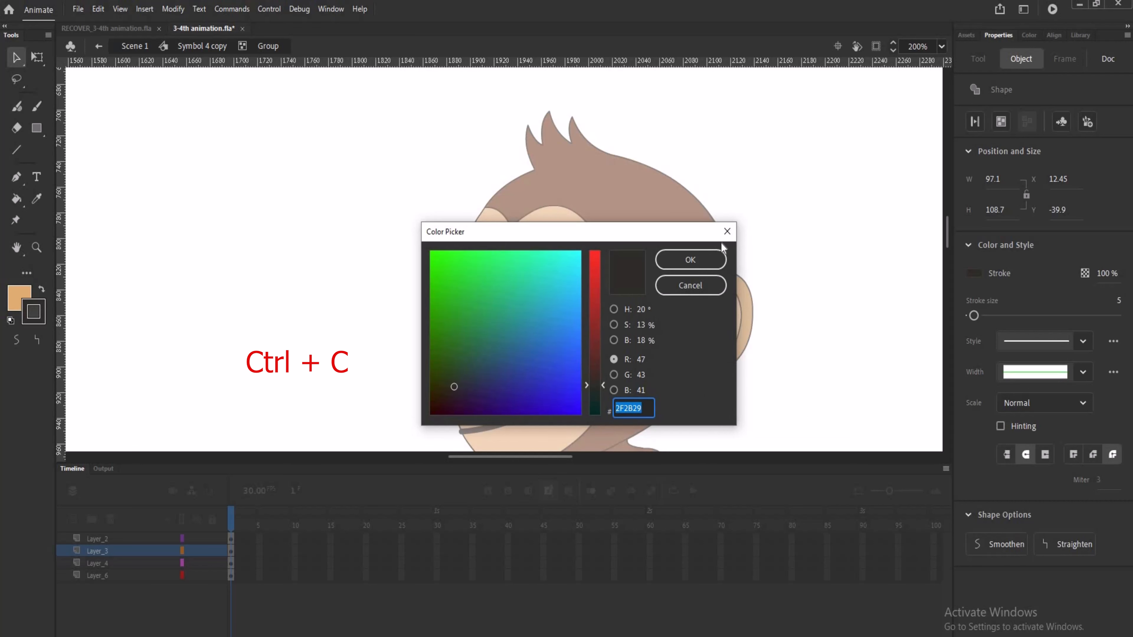
pyautogui.click(728, 232)
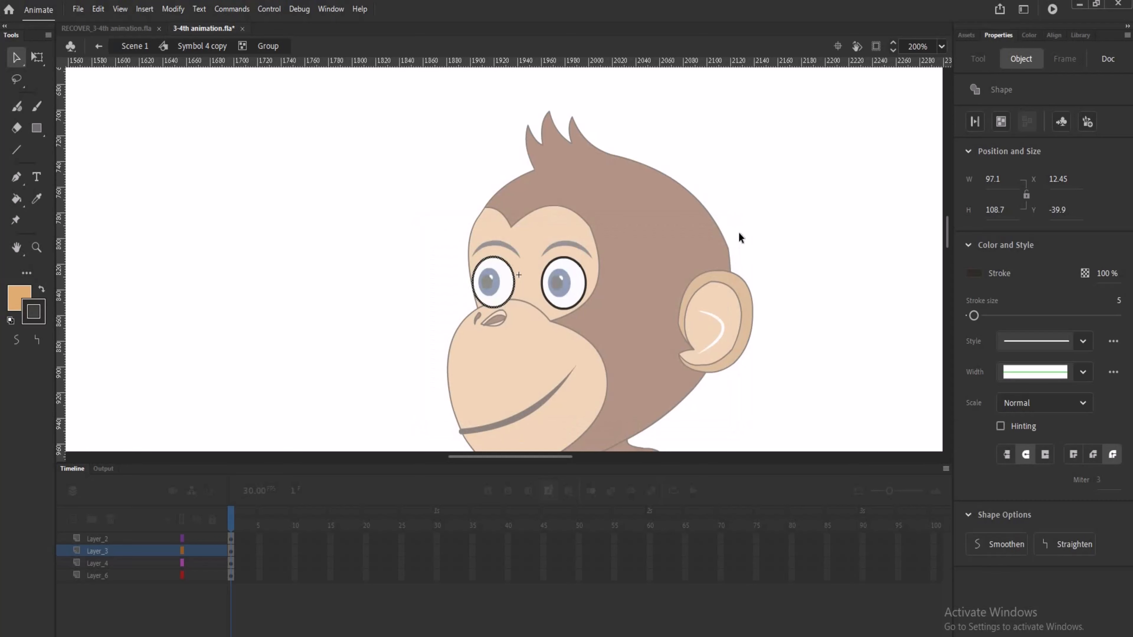
pyautogui.doubleClick(739, 236)
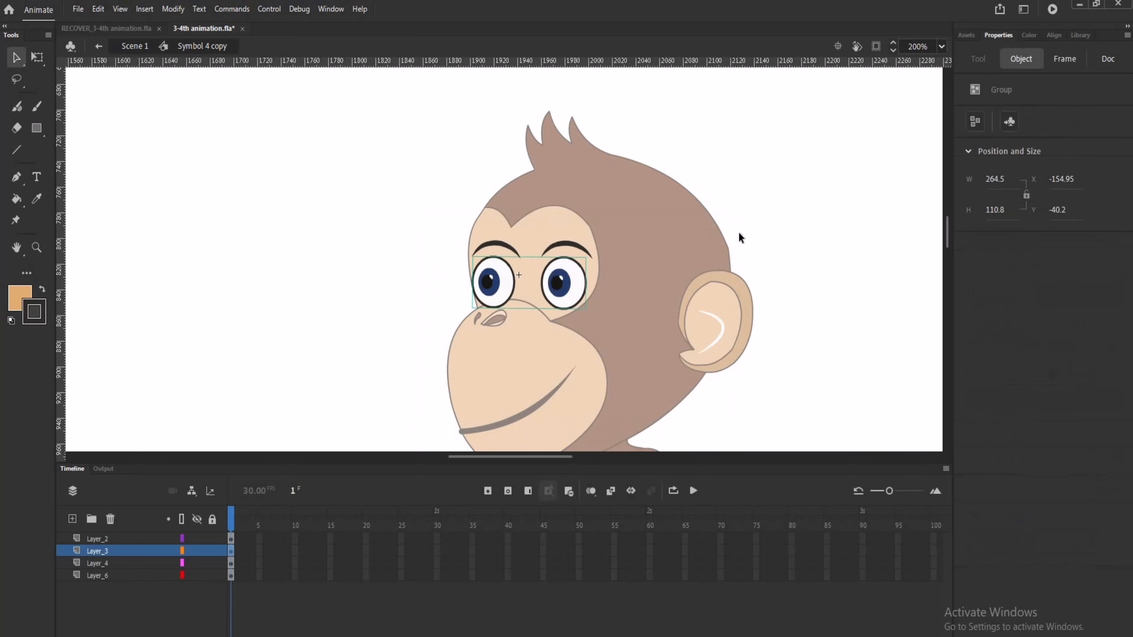
# Step: Set the default stroke colour to the copied hex value 2F2B29
pyautogui.click(33, 319)
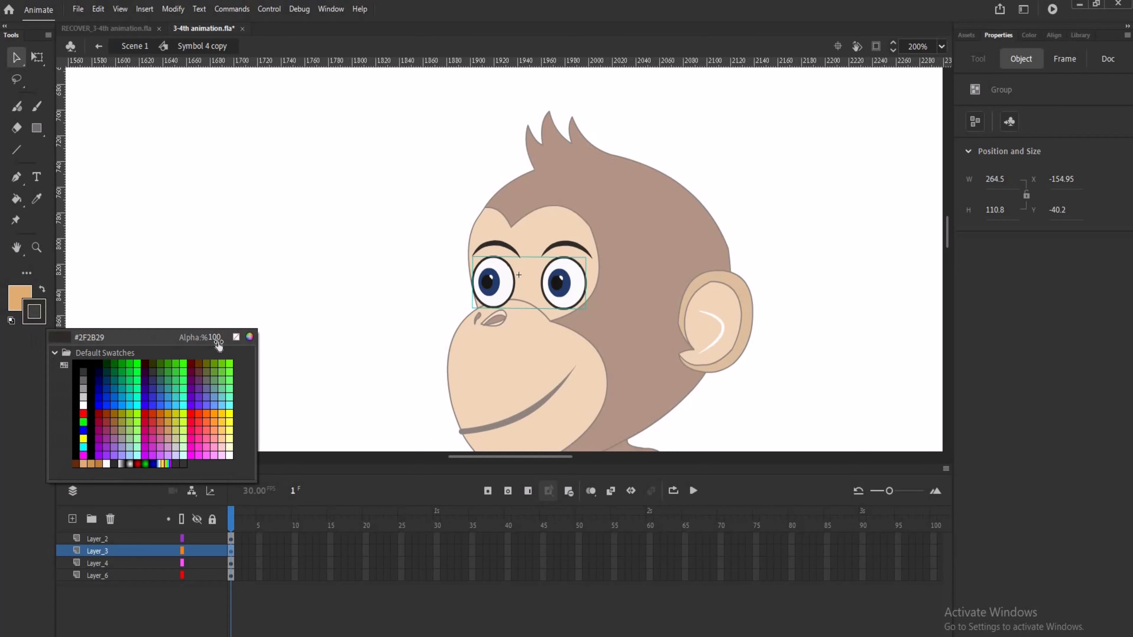
pyautogui.click(250, 338)
pyautogui.doubleClick(630, 408)
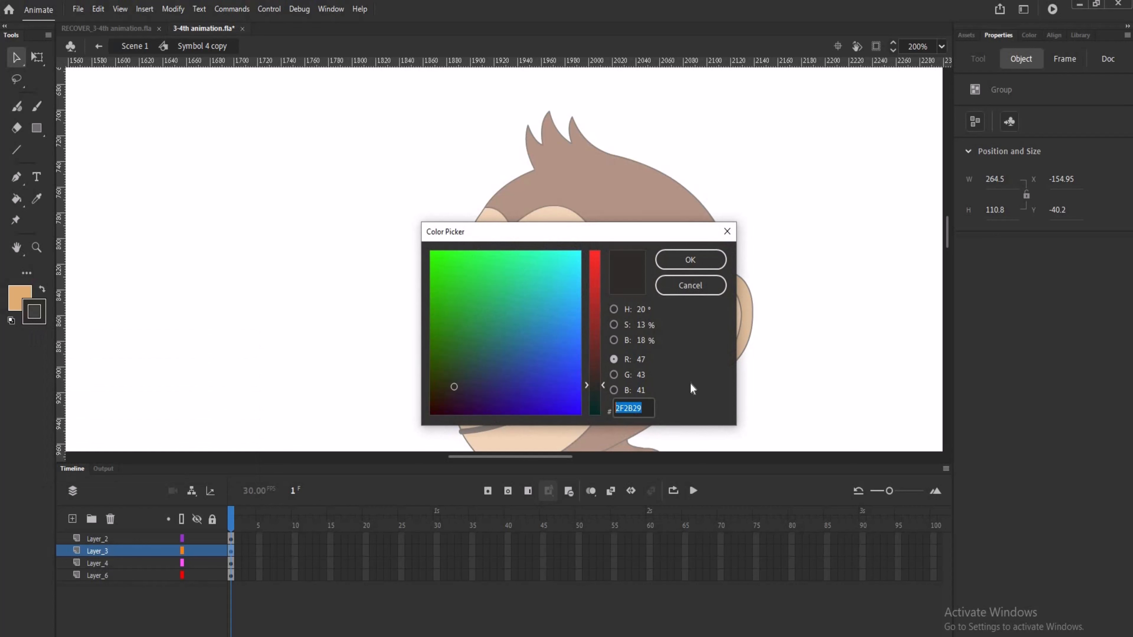
pyautogui.hotkey('ctrl', 'v')
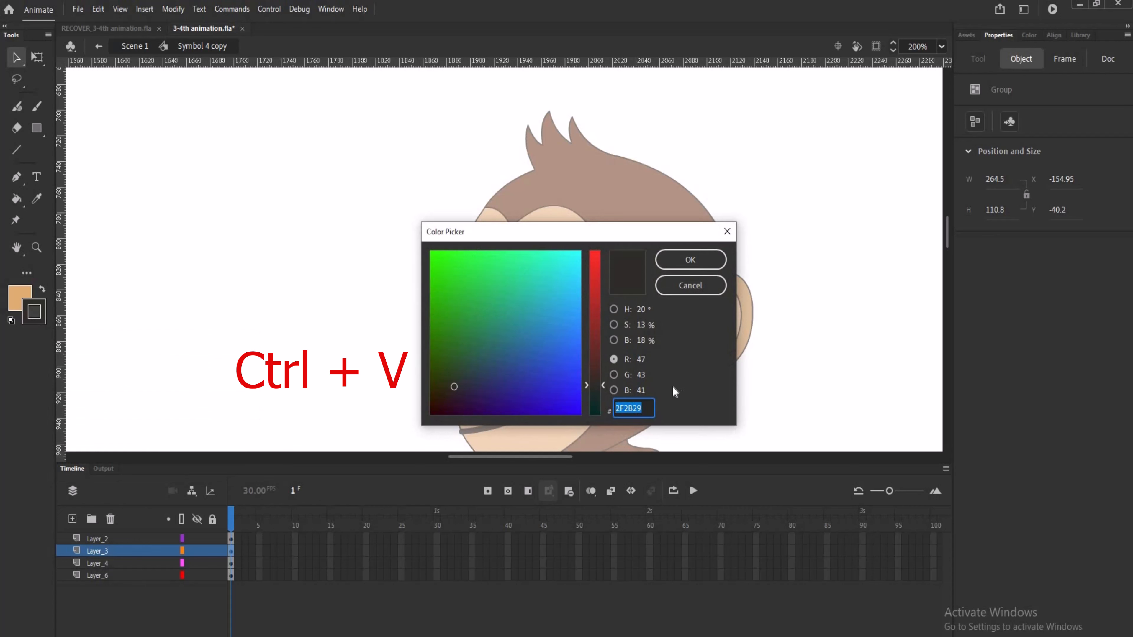
pyautogui.hotkey('ctrl', 'v')
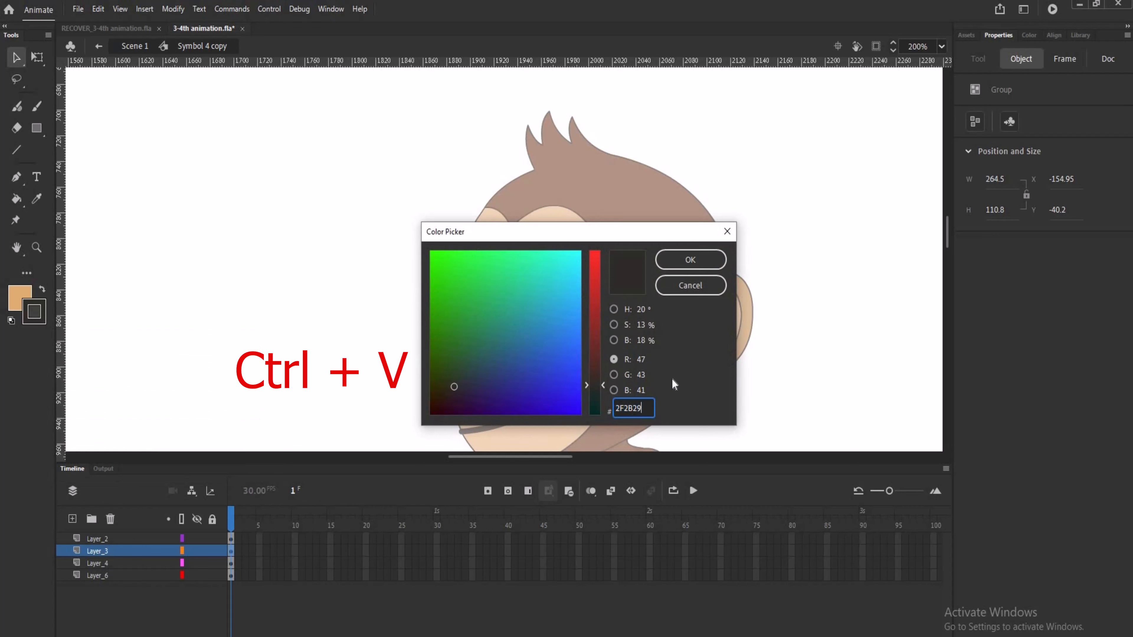
pyautogui.click(696, 257)
# Step: Open the eye outline group on Layer_3 for editing and leave nothing in it selected
pyautogui.click(744, 413)
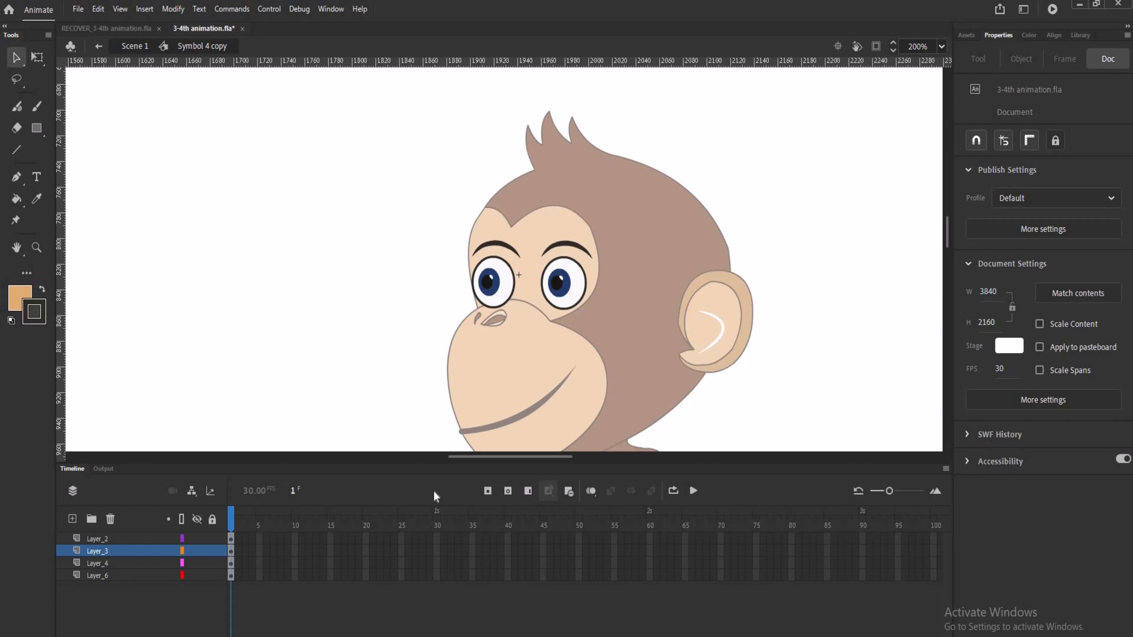
pyautogui.click(493, 307)
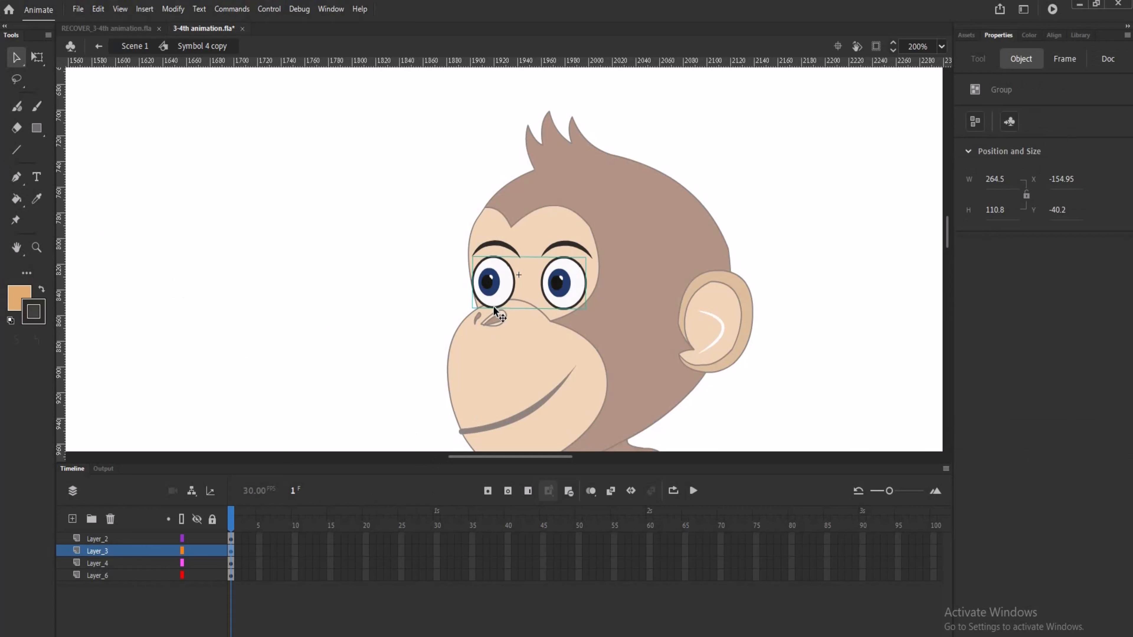
pyautogui.doubleClick(493, 307)
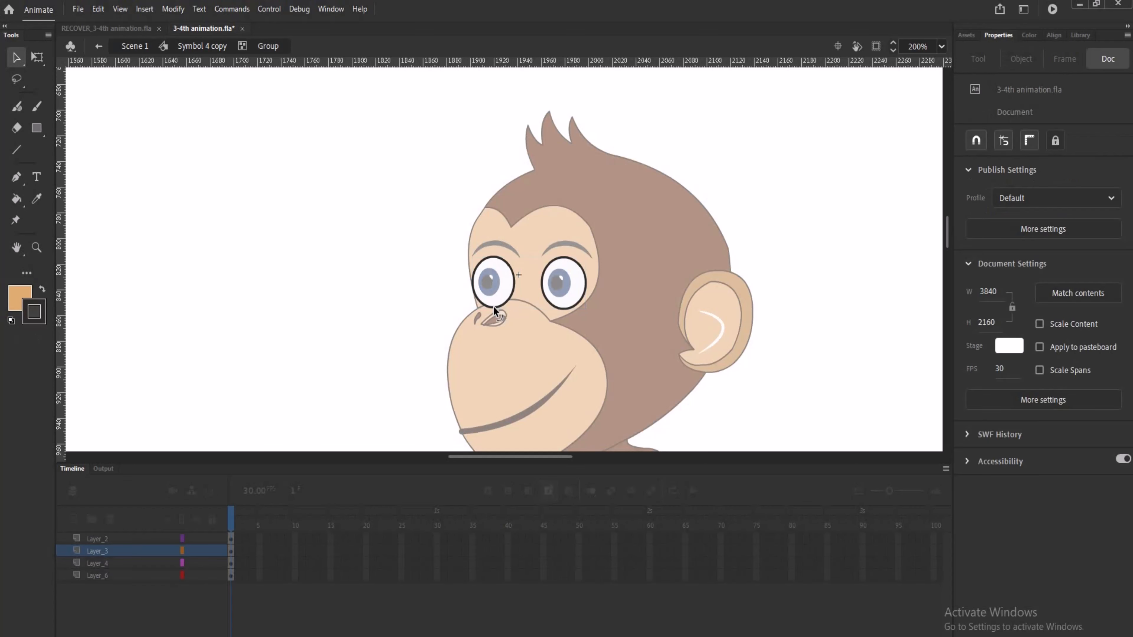
pyautogui.click(493, 306)
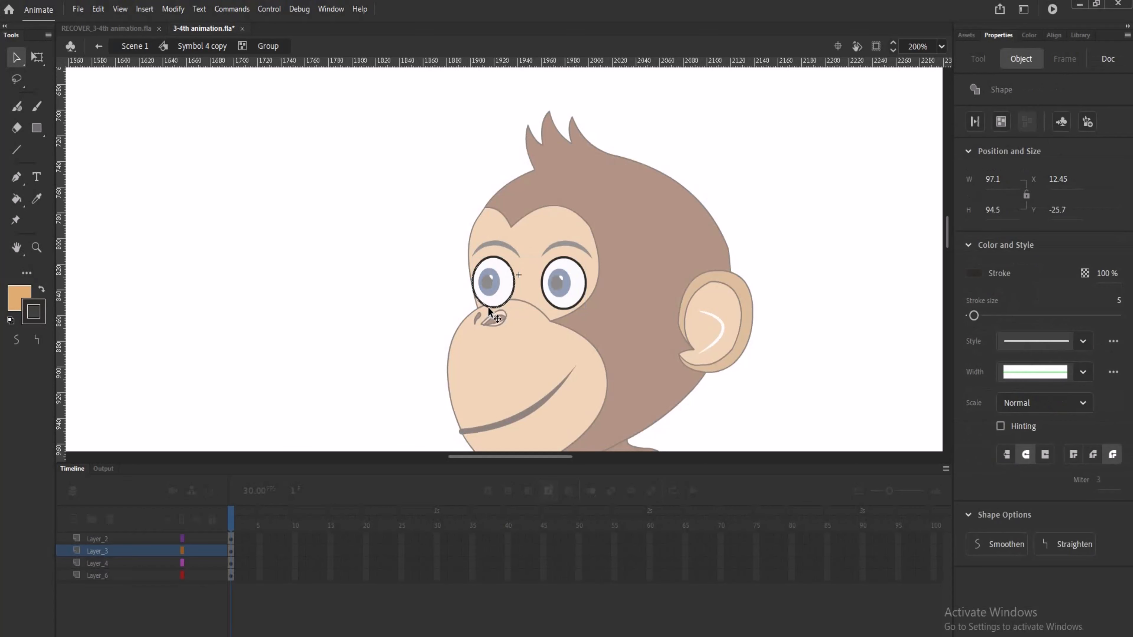
pyautogui.click(420, 321)
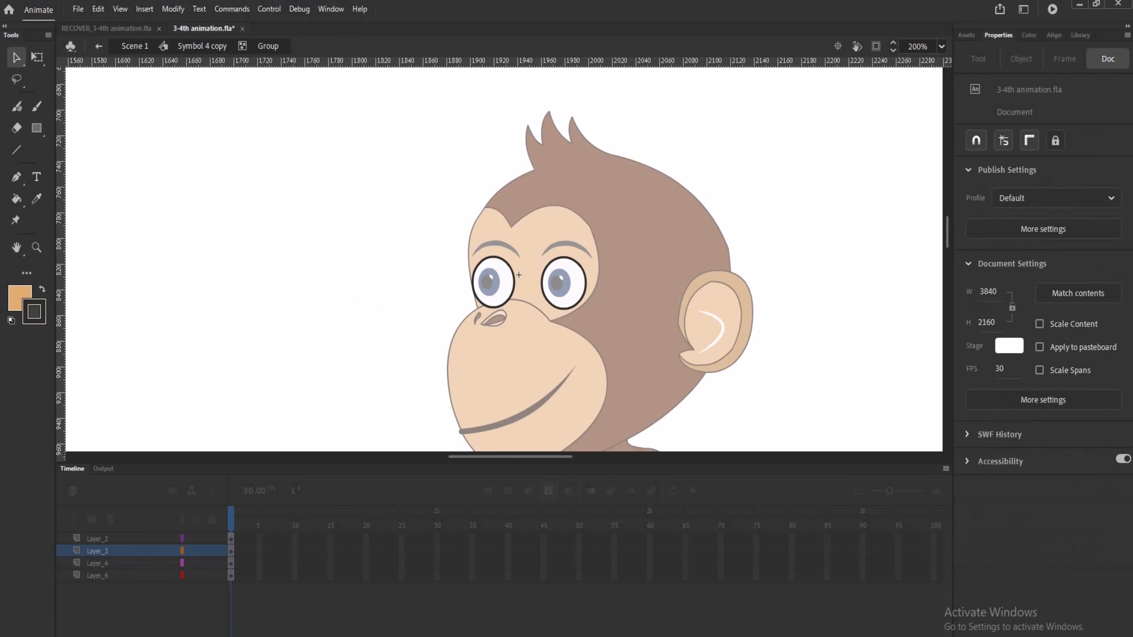
# Step: Draw a straight horizontal line across both eyes with the Line tool, and undo it
pyautogui.click(16, 150)
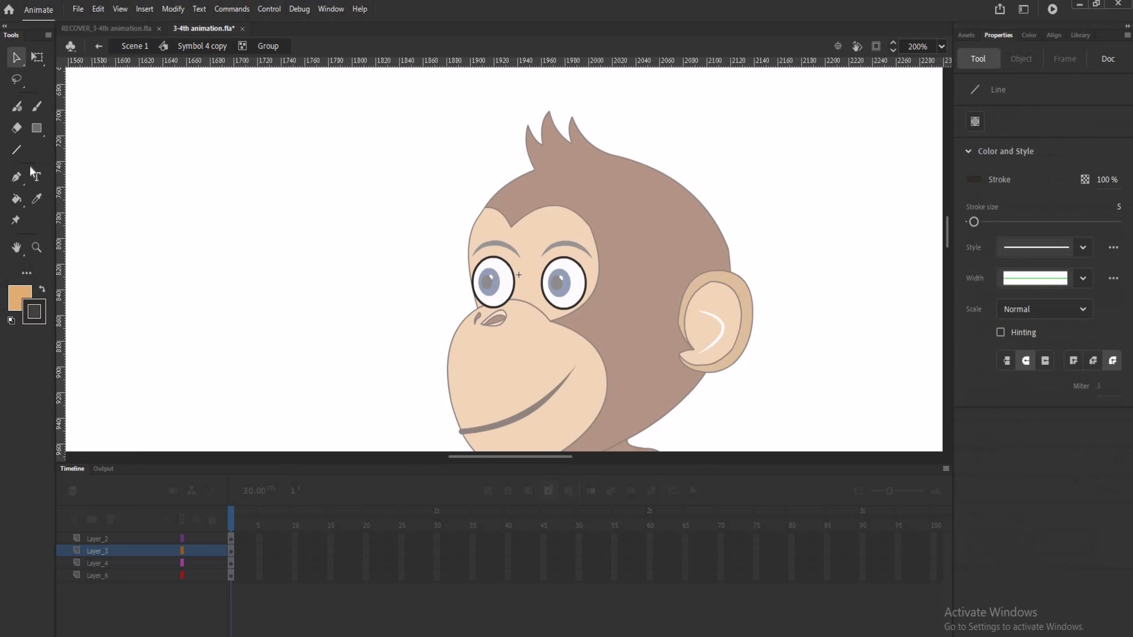
pyautogui.moveTo(451, 271); pyautogui.dragTo(553, 273)
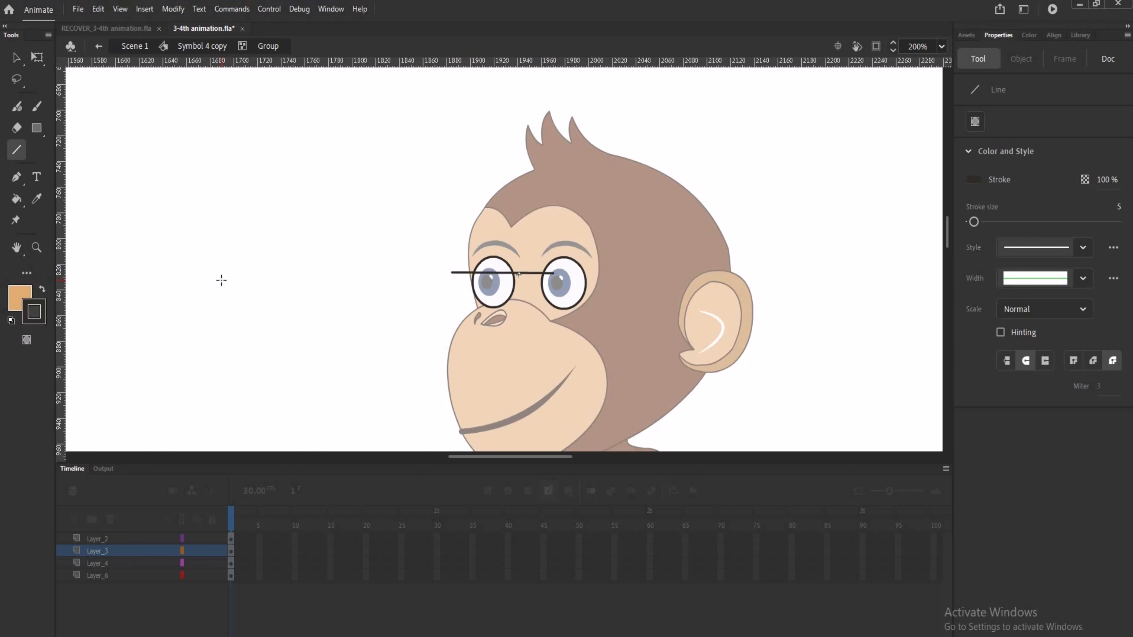
pyautogui.hotkey('ctrl', 'z')
pyautogui.hotkey('ctrl', 'z')
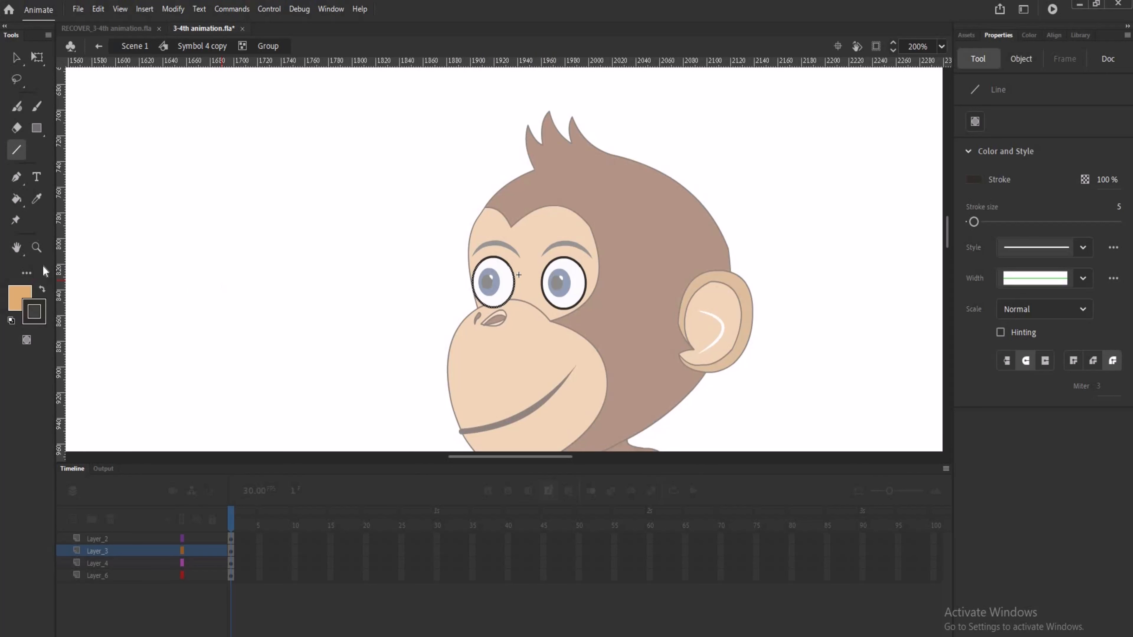
# Step: Select both eye outlines inside their group on Layer_3, convert them to a Graphic symbol, and leave the group
pyautogui.click(16, 59)
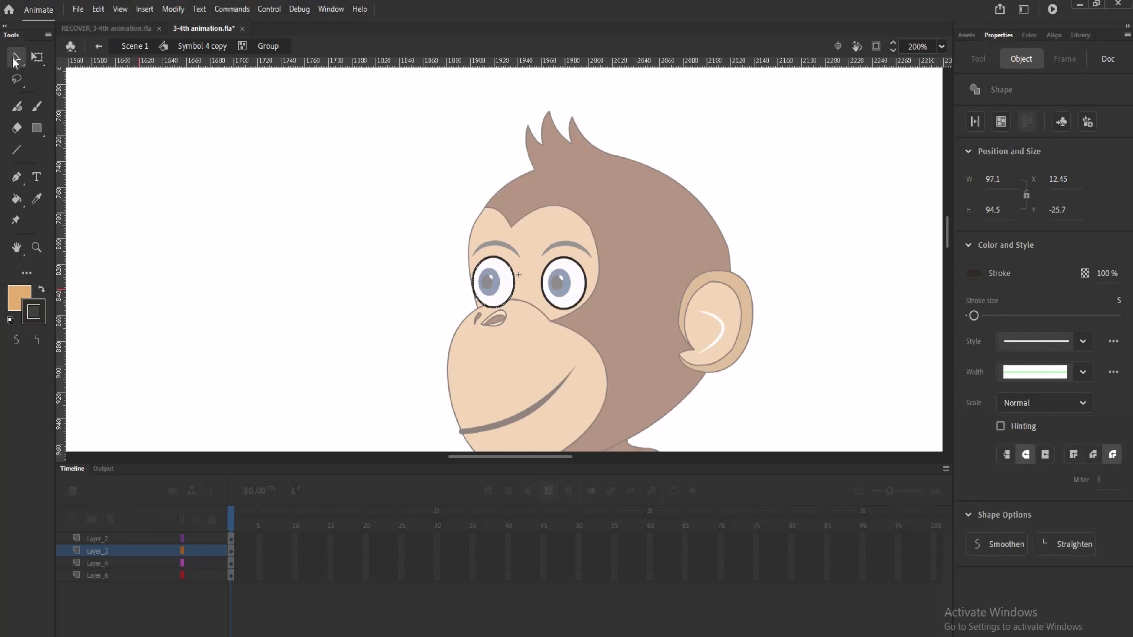
pyautogui.doubleClick(145, 178)
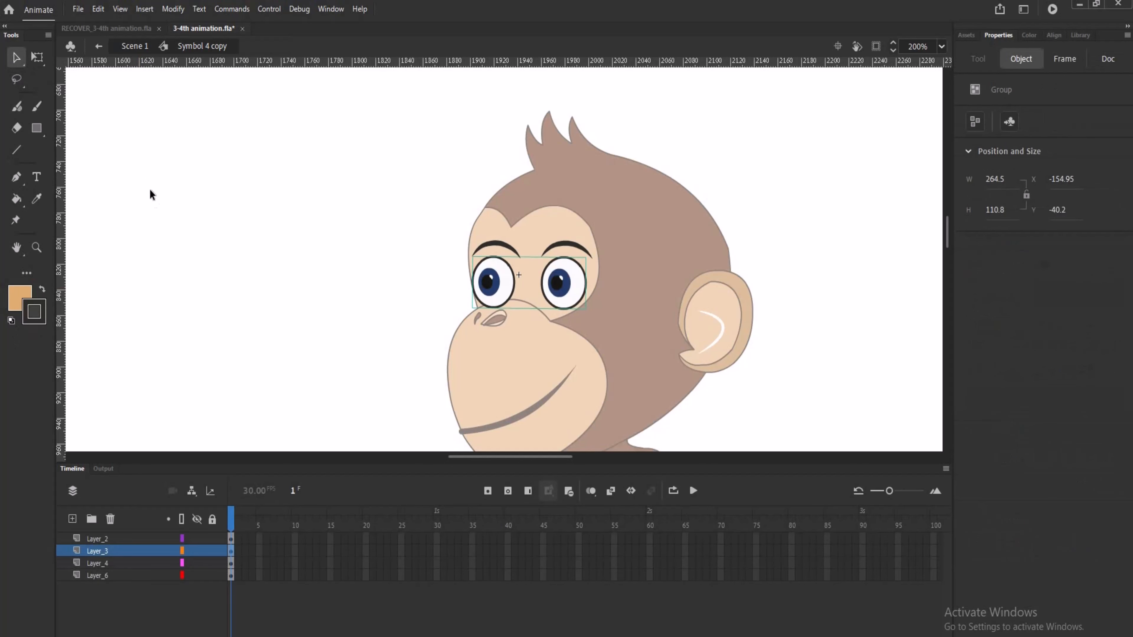
pyautogui.doubleClick(509, 296)
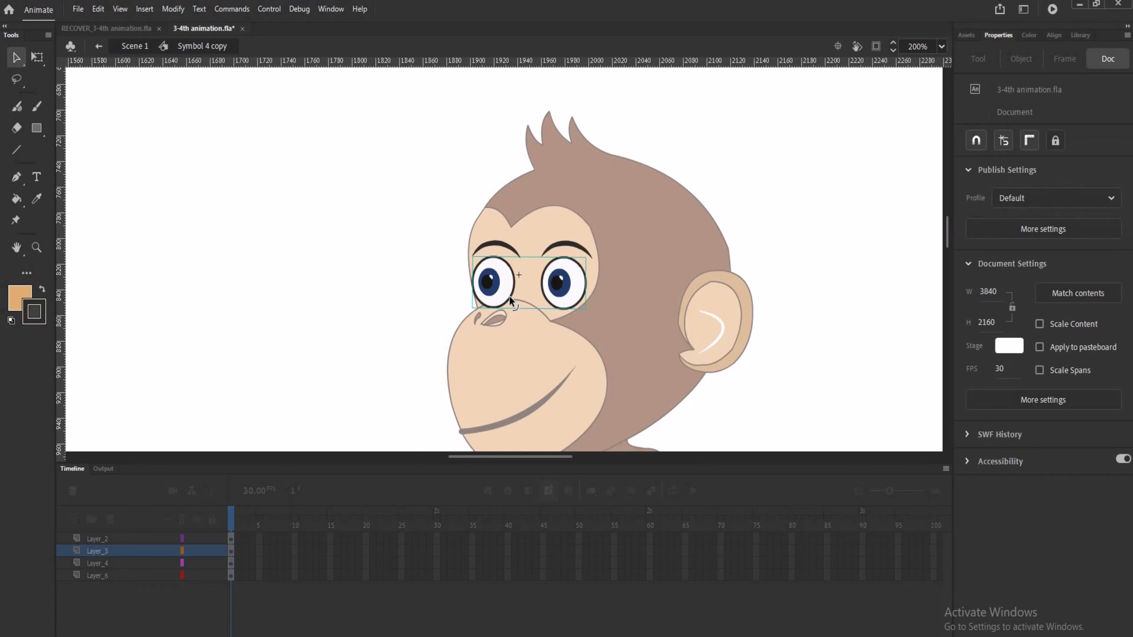
pyautogui.click(501, 300)
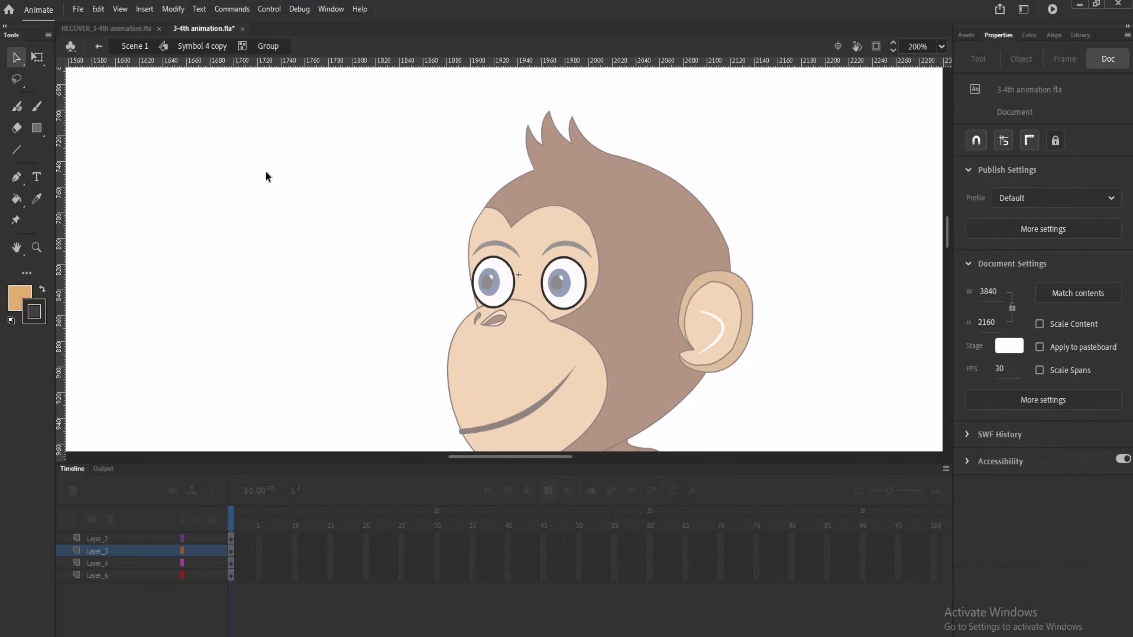
pyautogui.moveTo(266, 172)
pyautogui.mouseDown()
pyautogui.moveTo(664, 372)
pyautogui.moveTo(596, 384)
pyautogui.mouseUp()
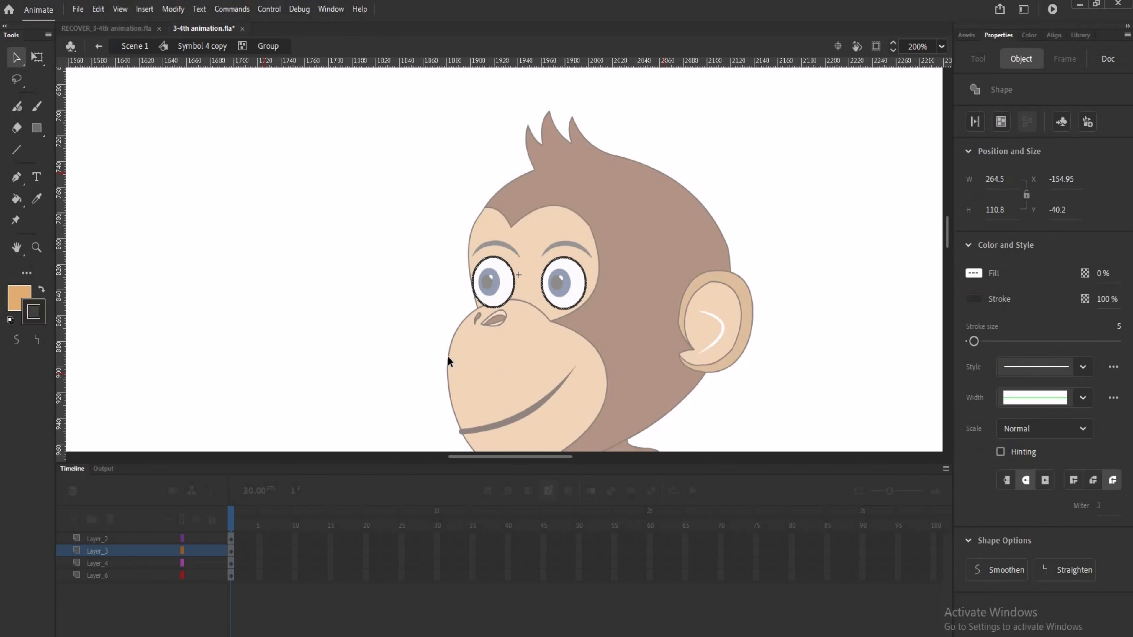
pyautogui.press('F8')
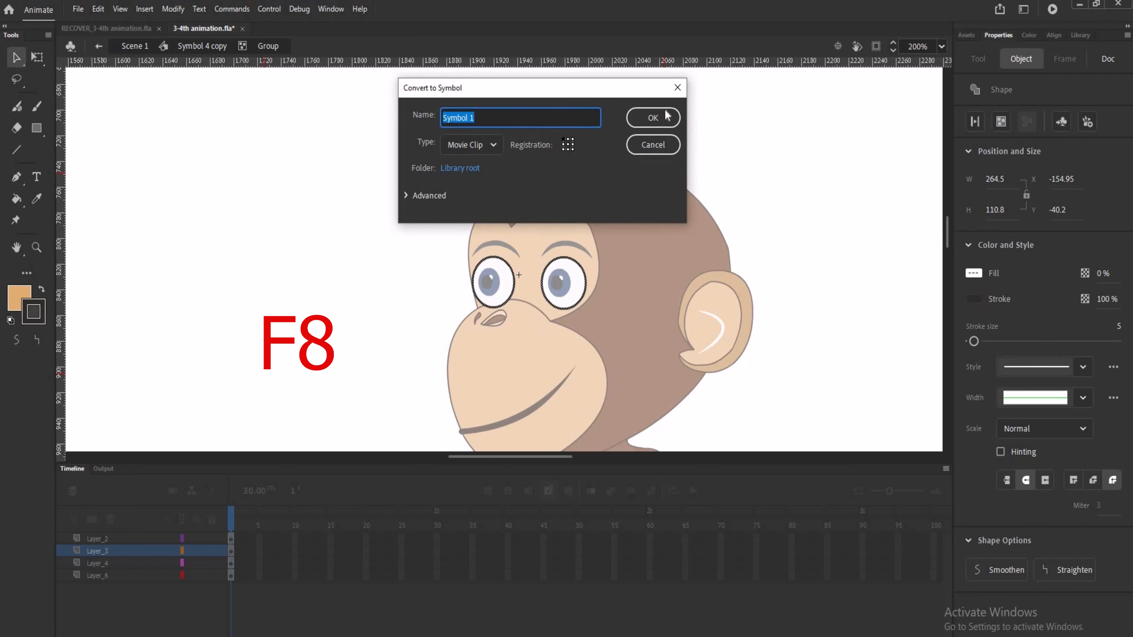
pyautogui.click(493, 144)
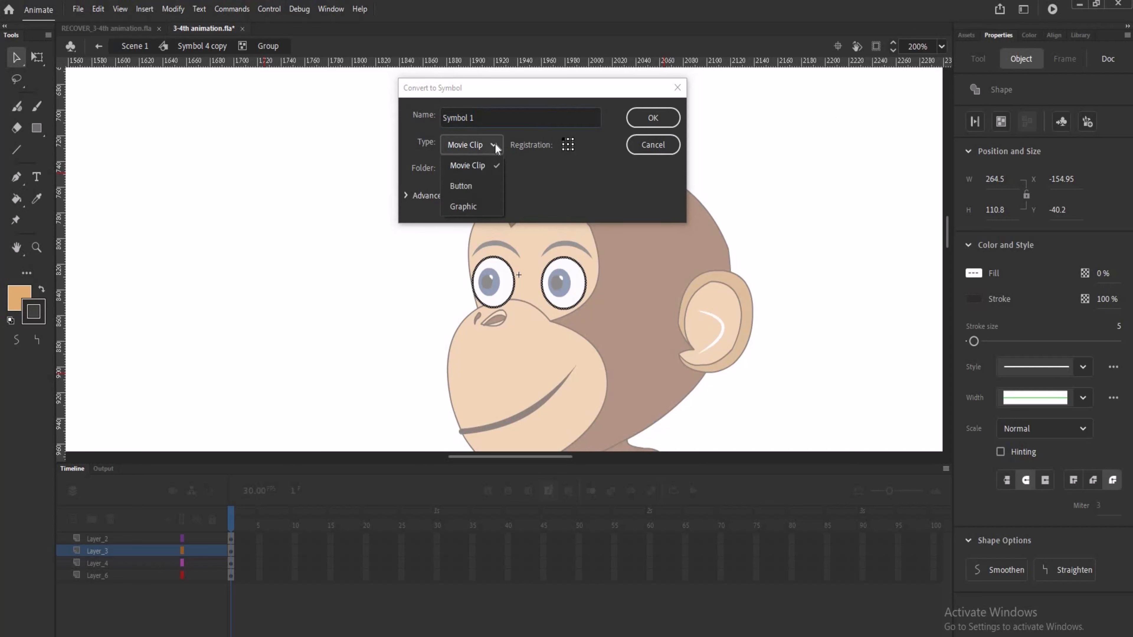
pyautogui.click(469, 210)
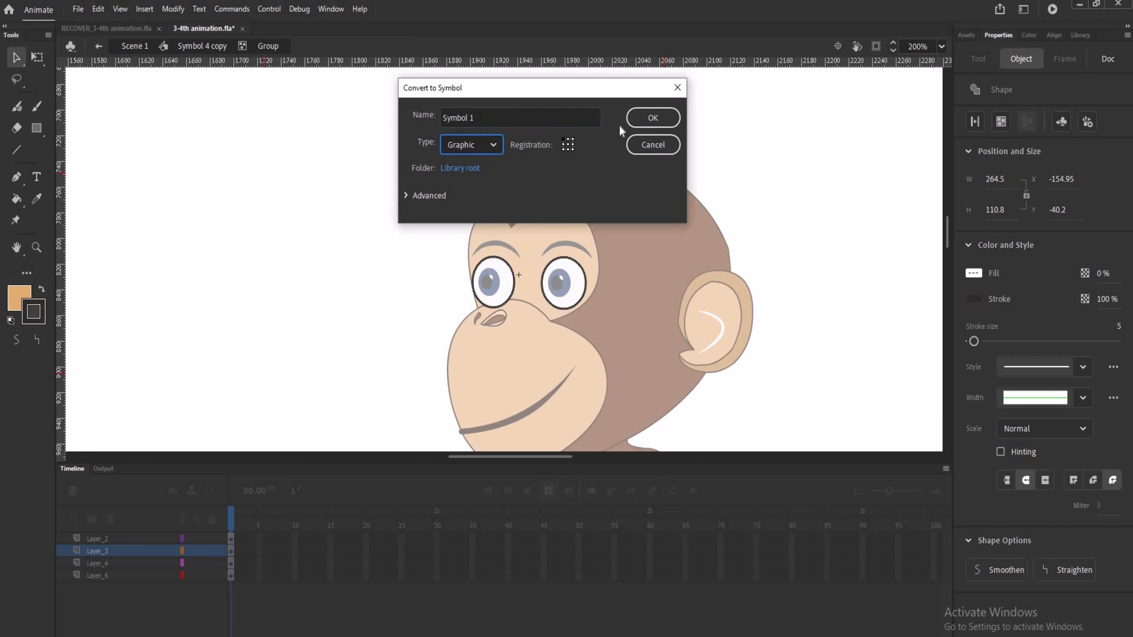
pyautogui.click(638, 118)
pyautogui.doubleClick(805, 199)
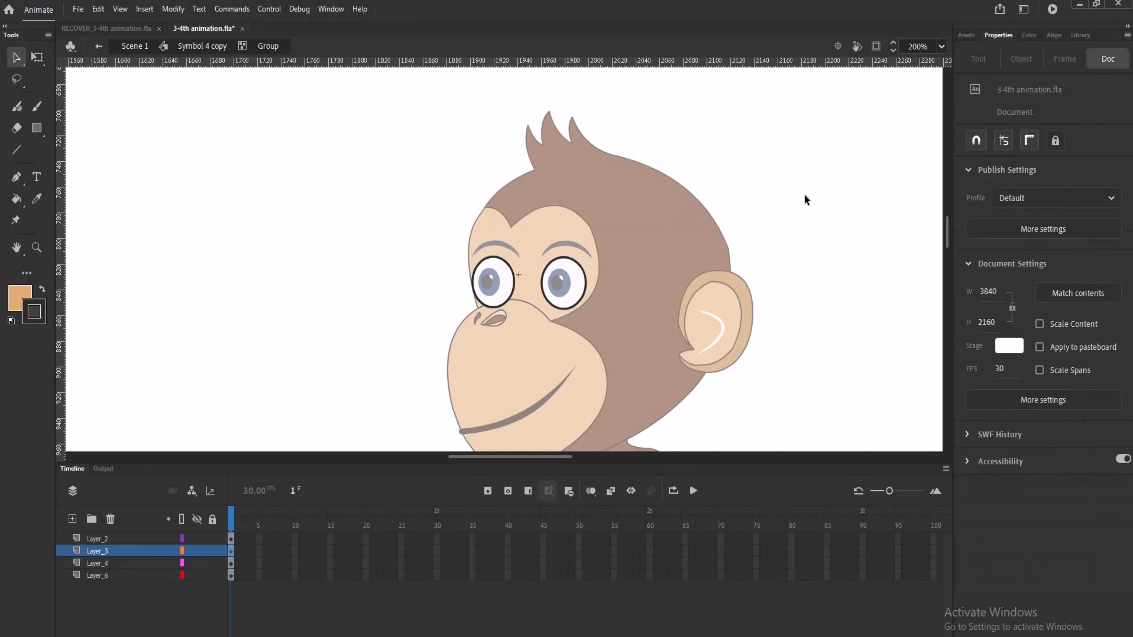
# Step: Break apart the group around the eye outlines on Layer_3 and clear the selection
pyautogui.click(571, 308)
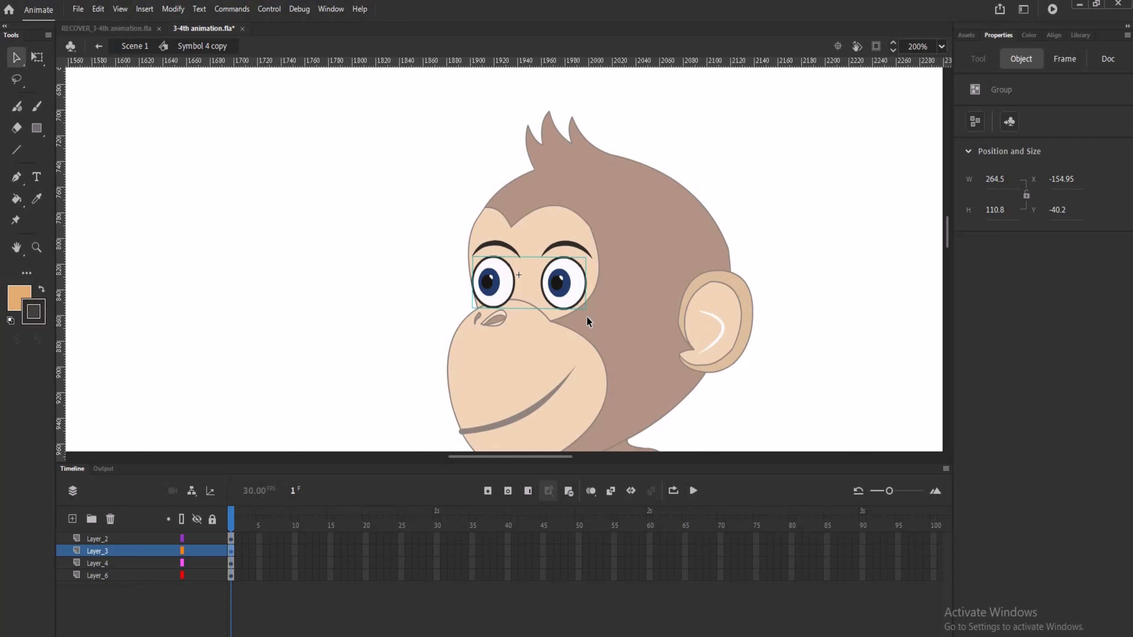
pyautogui.hotkey('ctrl', 'b')
pyautogui.click(735, 202)
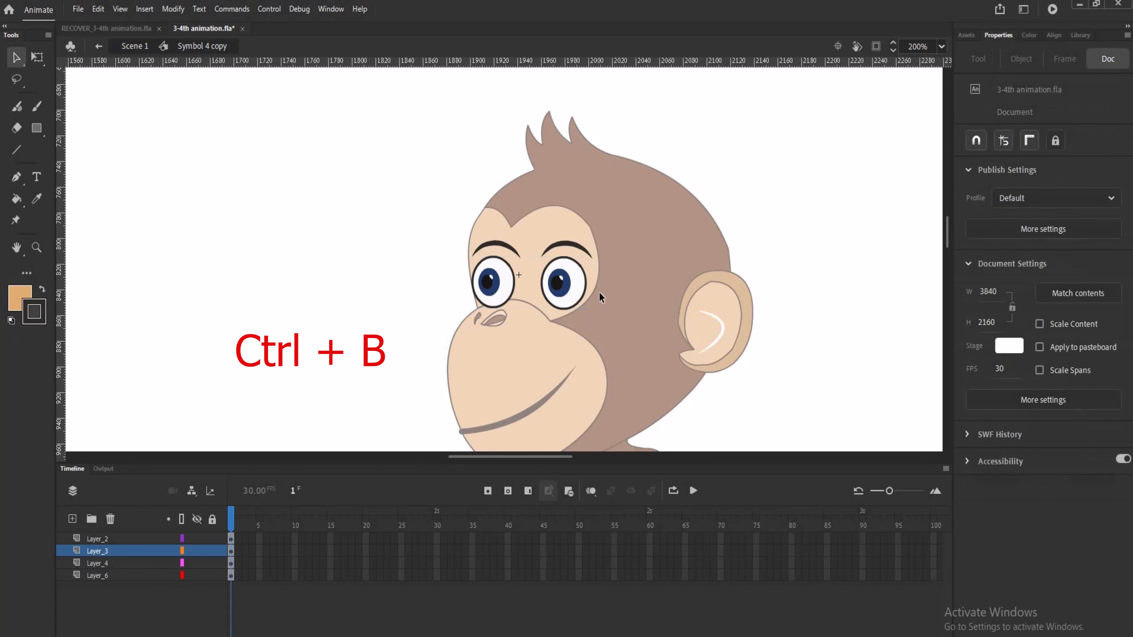
# Step: Open the eye outline symbol for editing with nothing in it selected, and save the document
pyautogui.doubleClick(570, 307)
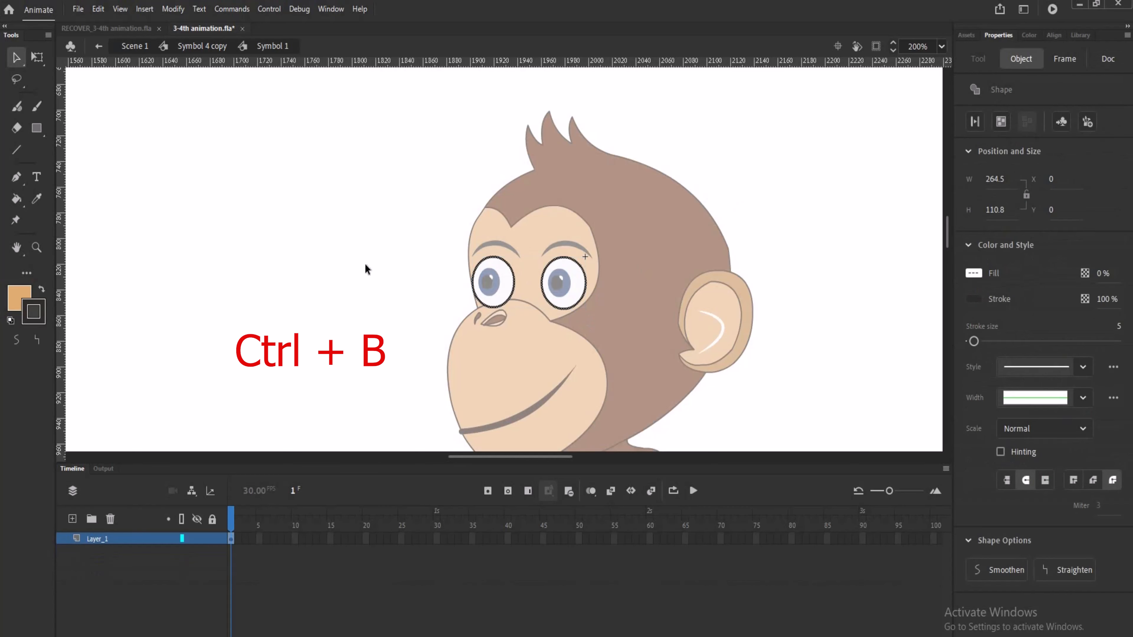
pyautogui.click(299, 187)
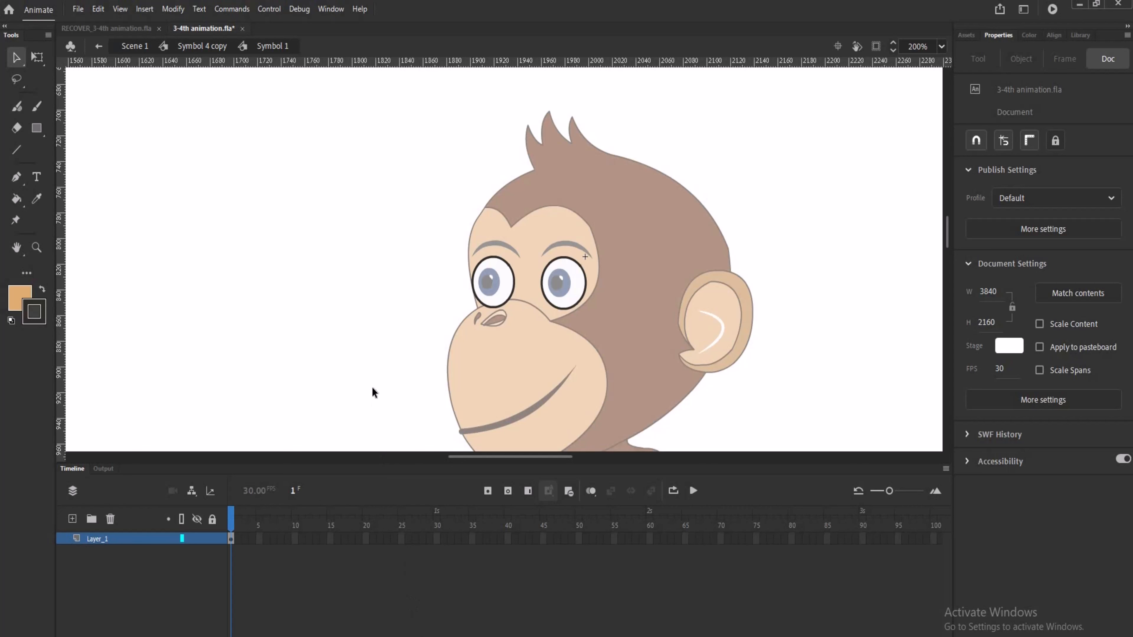
pyautogui.hotkey('ctrl', 's')
pyautogui.hotkey('ctrl', 's')
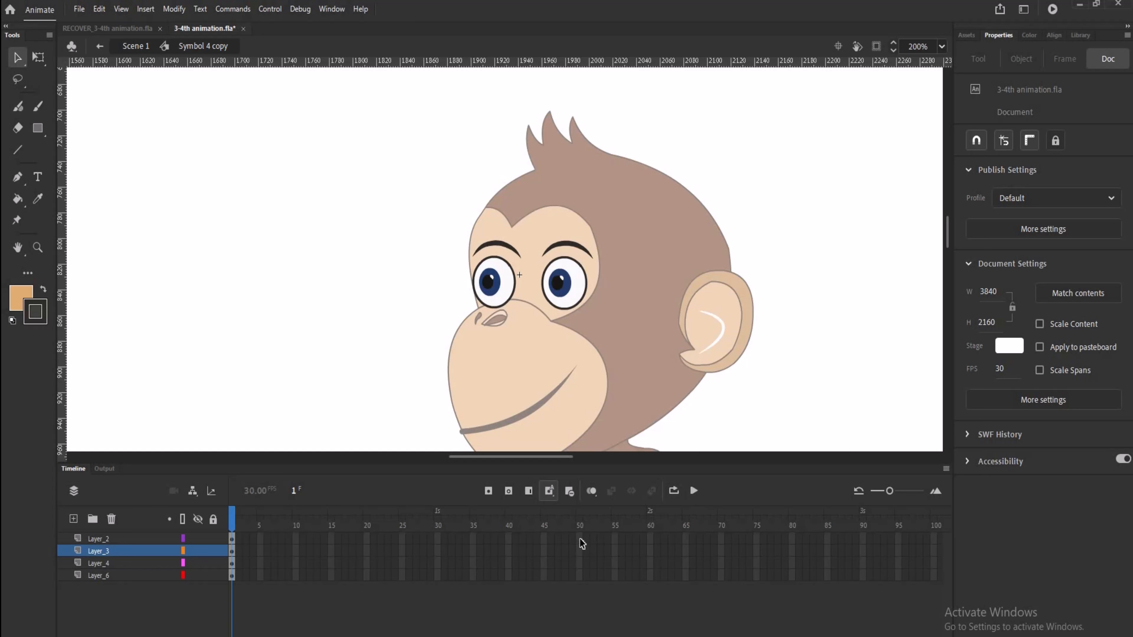
# Step: Extend all four eye layers to frame 50 and insert keyframes there
pyautogui.keyDown('shift'); pyautogui.click(579, 576); pyautogui.keyUp('shift')
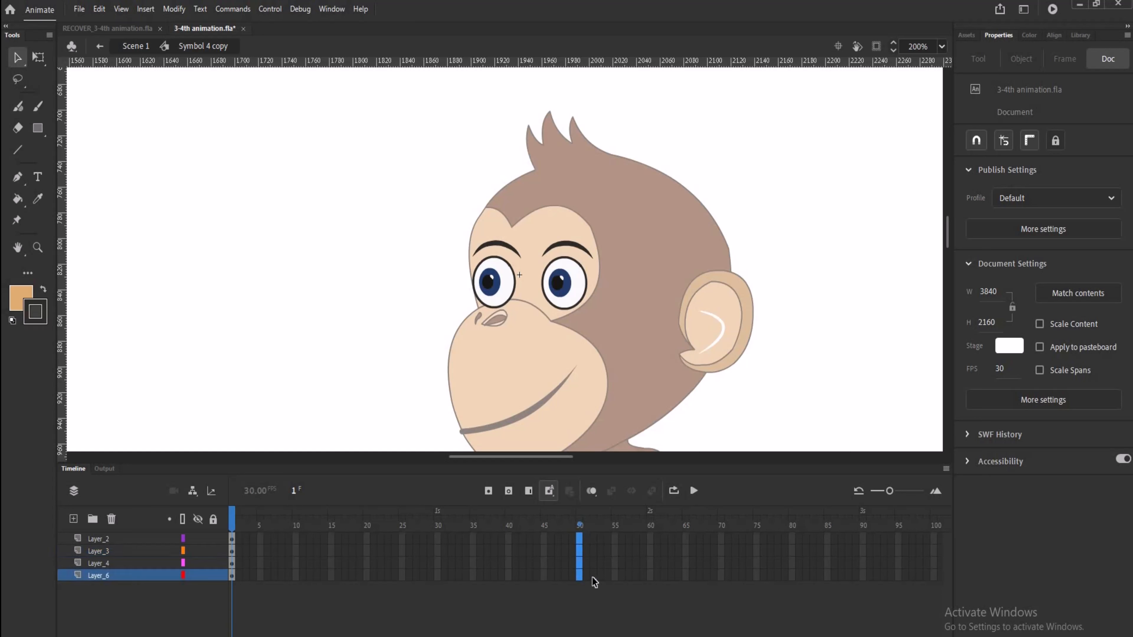
pyautogui.press('F5')
pyautogui.press('F6')
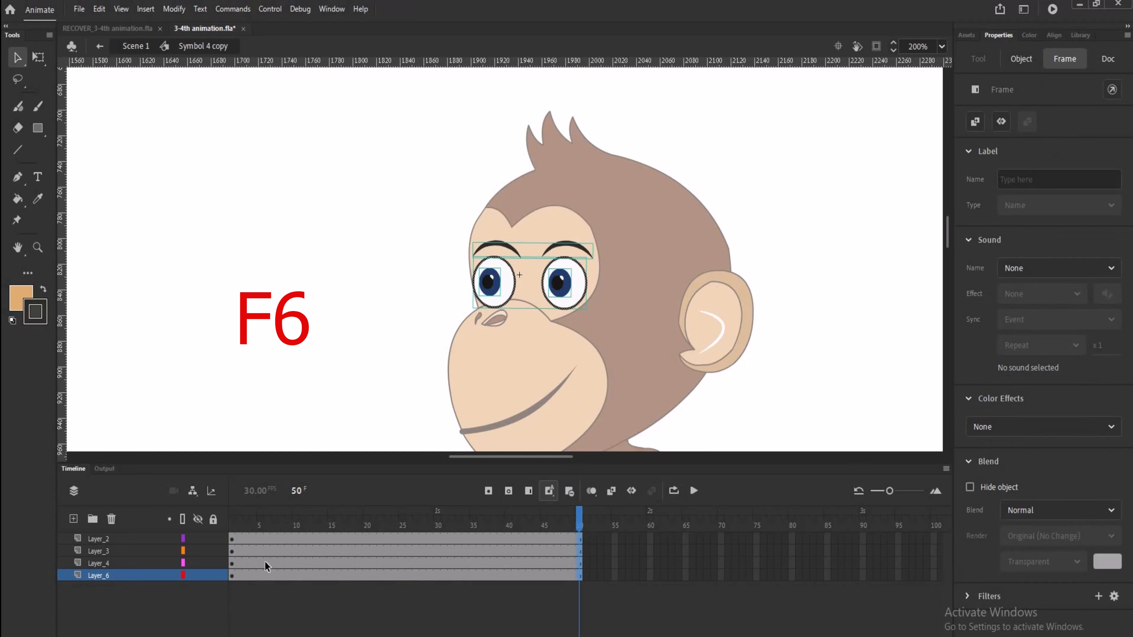
# Step: Convert the frame spans of all four layers to frame-by-frame animation with a keyframe every fourth frame
pyautogui.rightClick(267, 539)
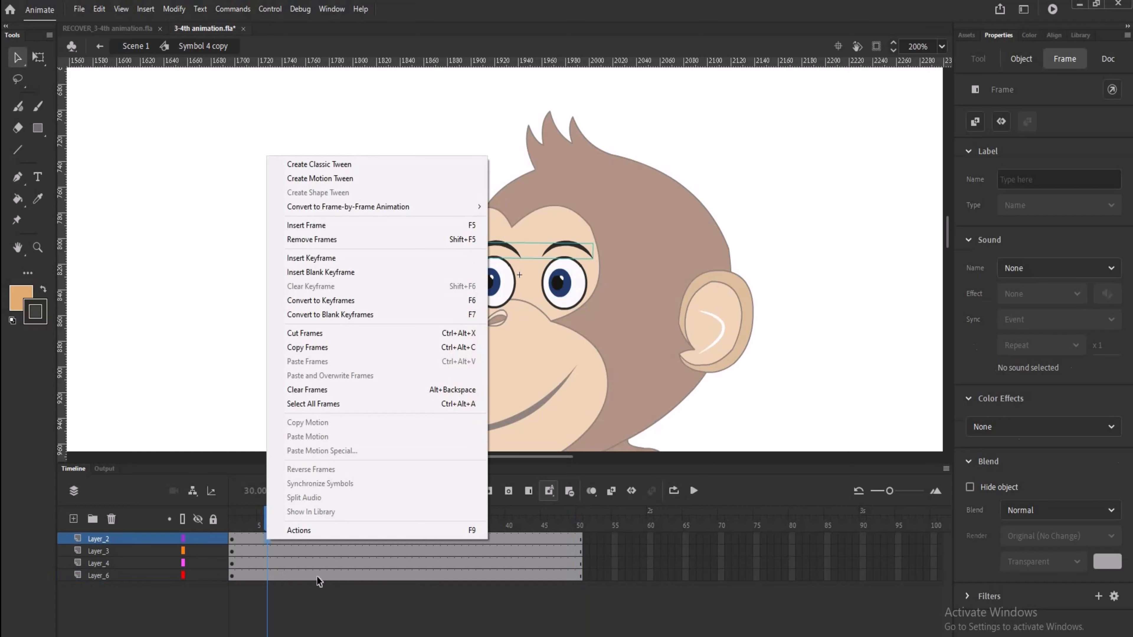
pyautogui.click(316, 577)
pyautogui.moveTo(309, 541); pyautogui.dragTo(314, 568)
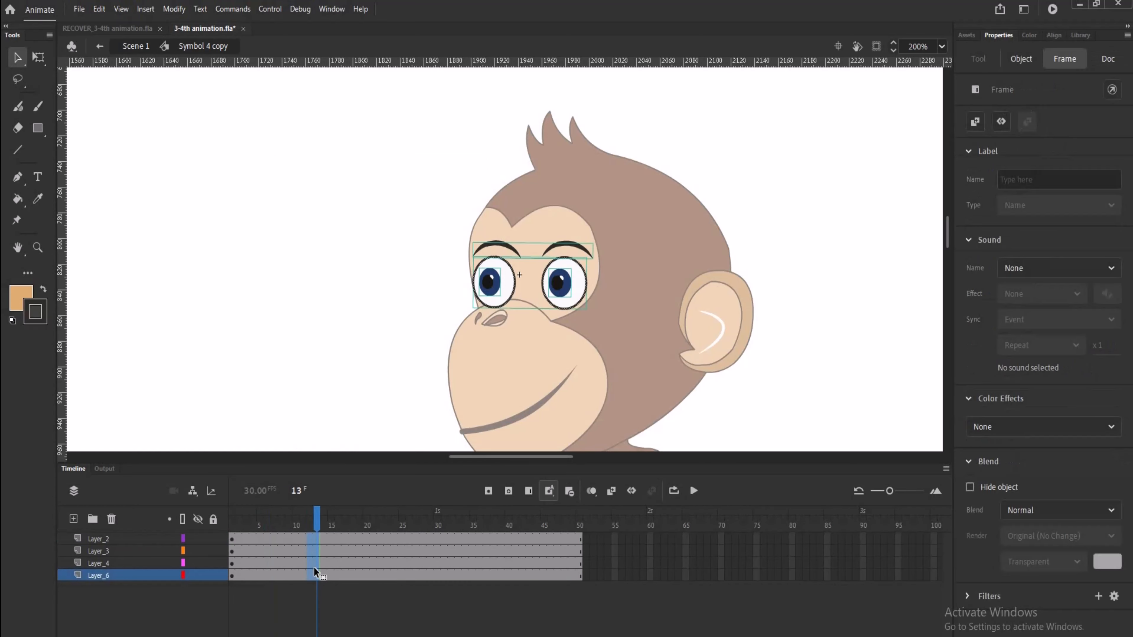
pyautogui.rightClick(315, 569)
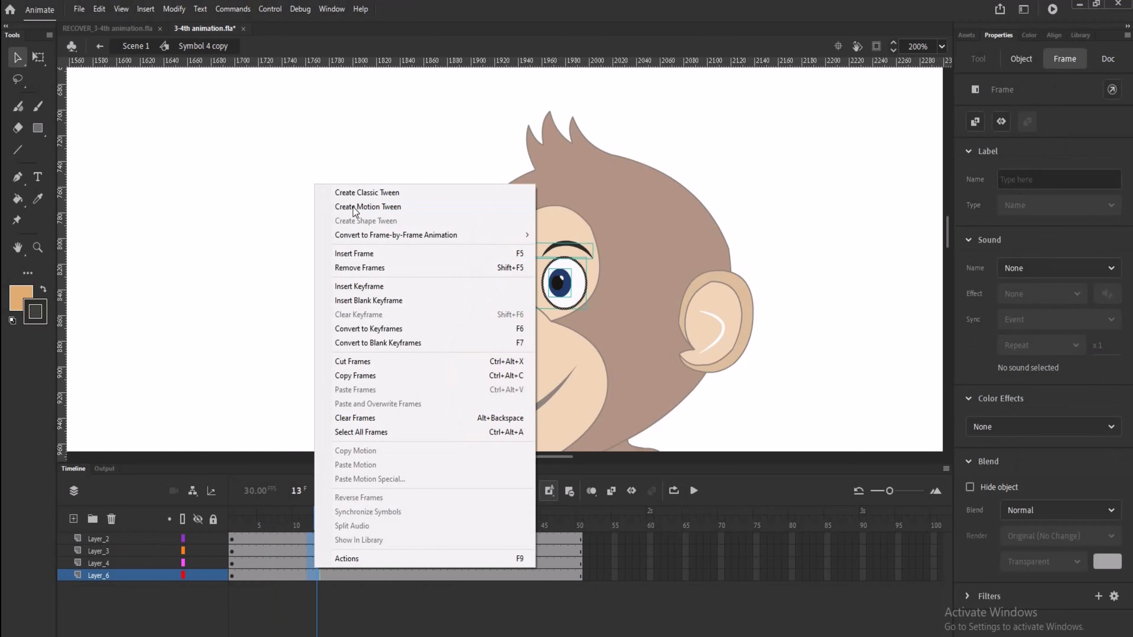
pyautogui.moveTo(394, 240)
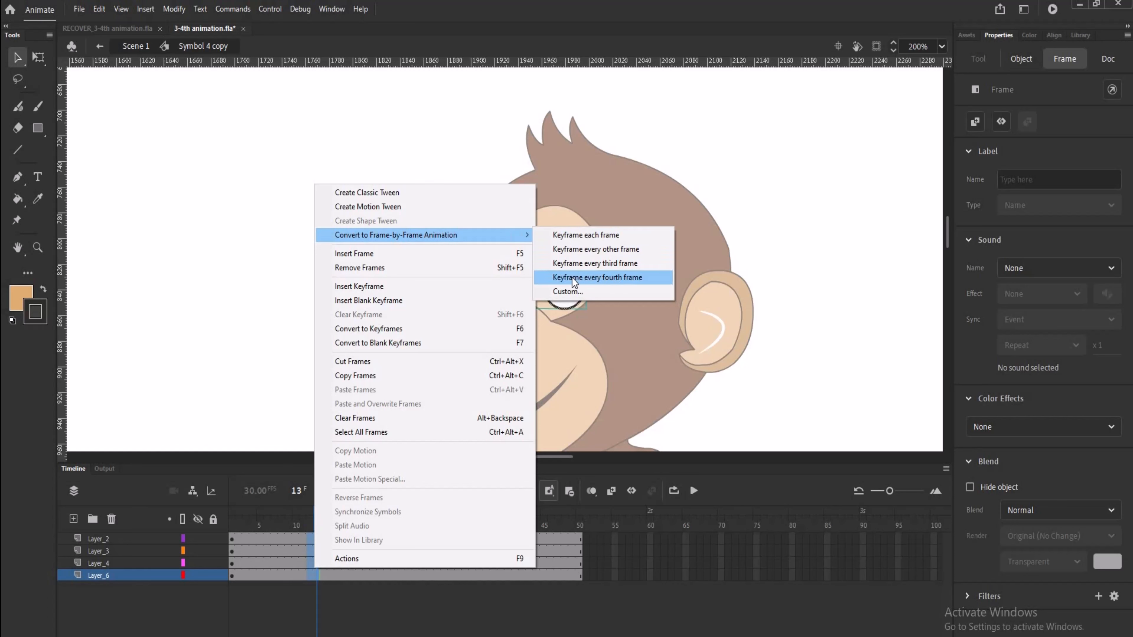
pyautogui.click(591, 277)
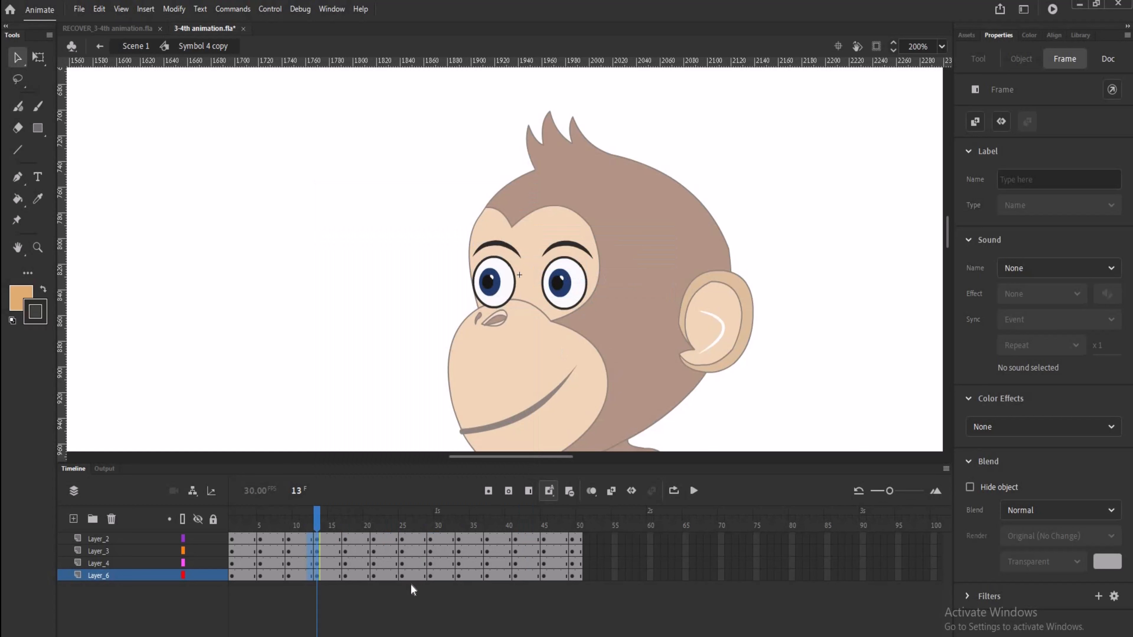
pyautogui.click(373, 384)
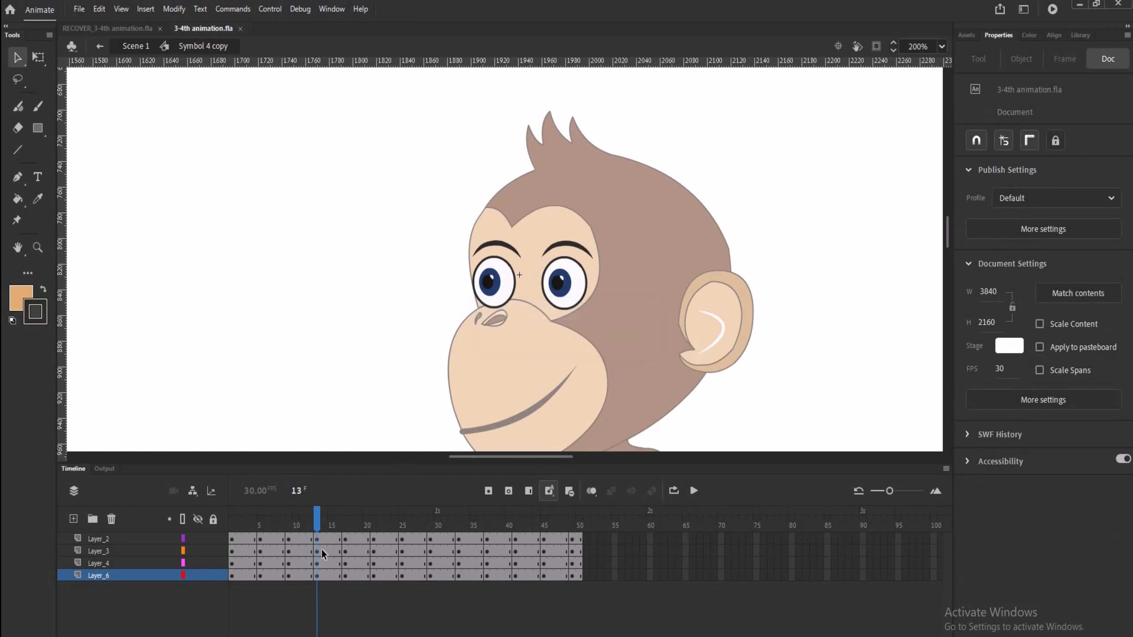
pyautogui.click(259, 540)
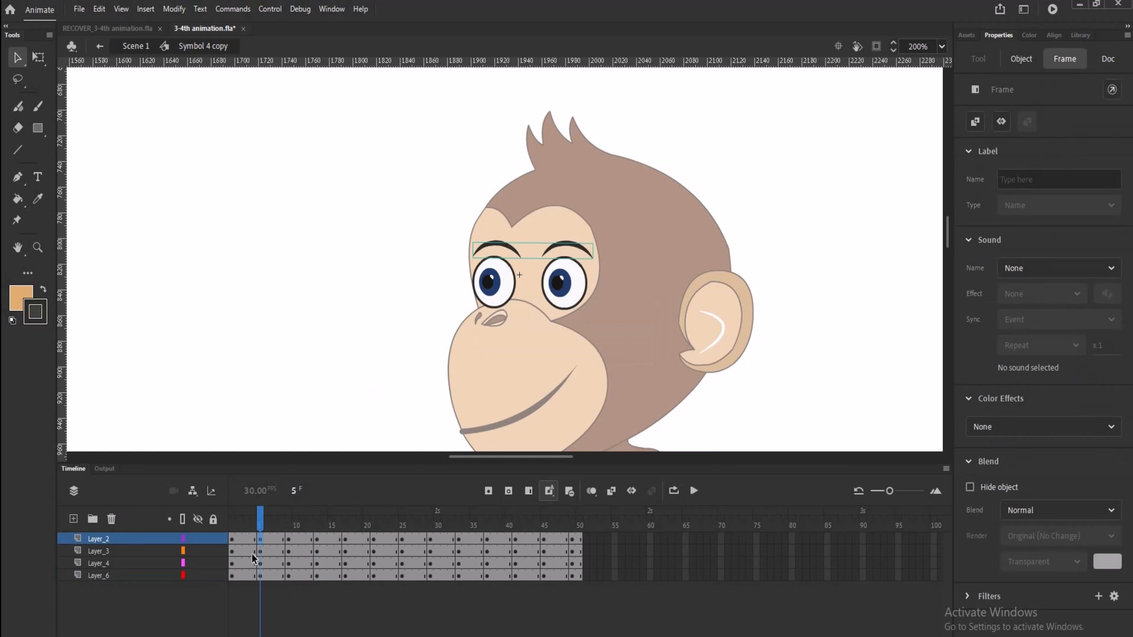
pyautogui.moveTo(261, 517); pyautogui.dragTo(221, 518)
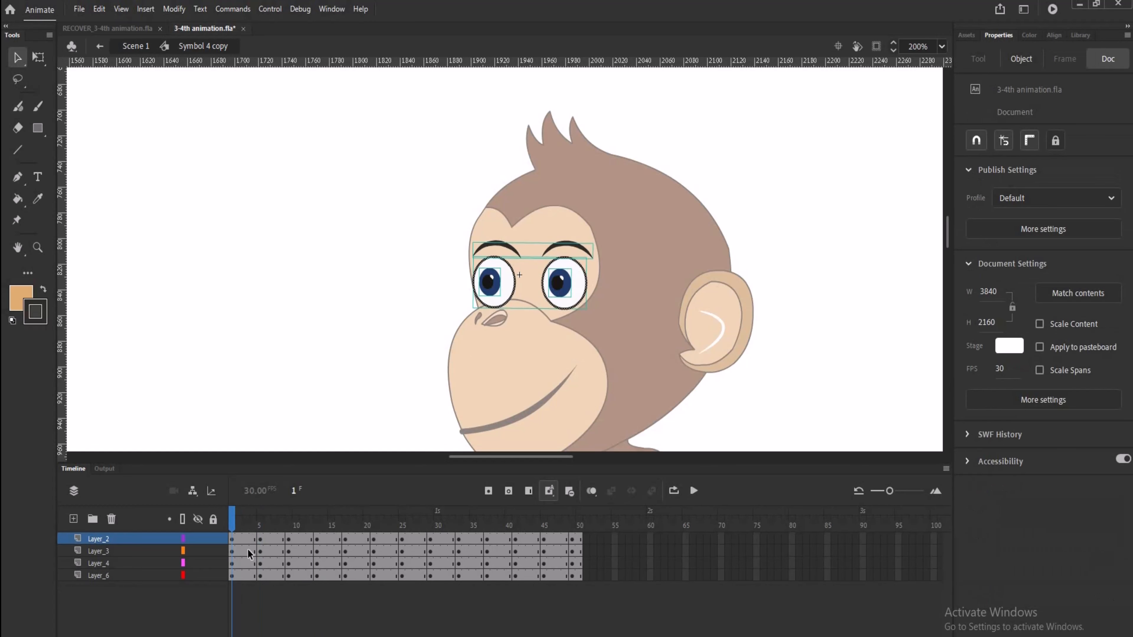
pyautogui.click(298, 404)
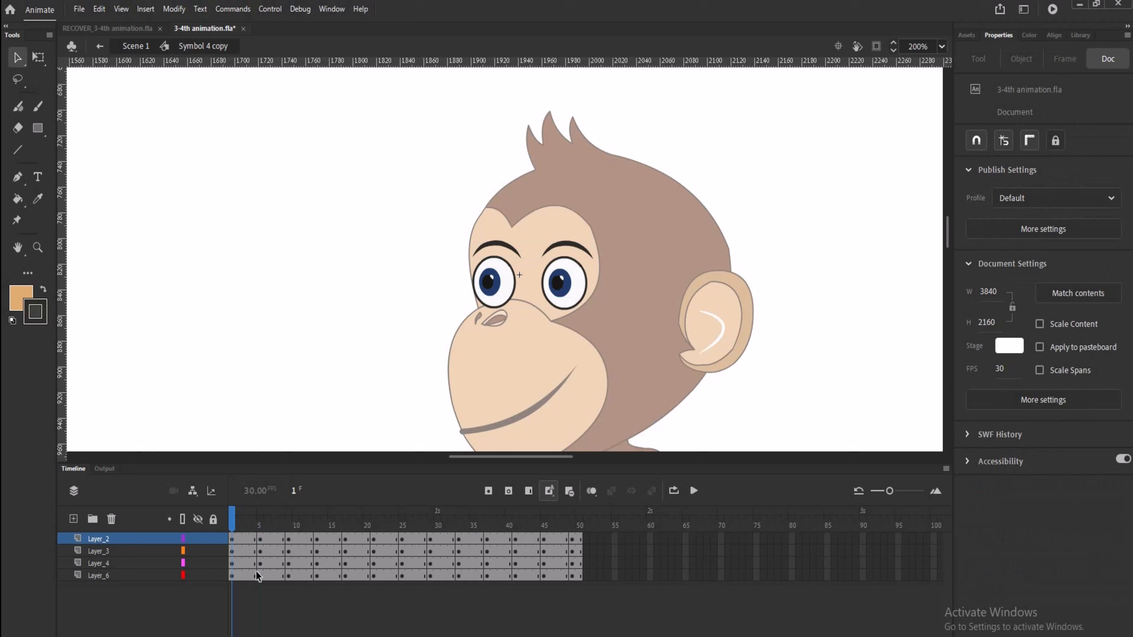
# Step: Go to frame 5 on Layer_3 and rename that layer Stroke
pyautogui.click(260, 550)
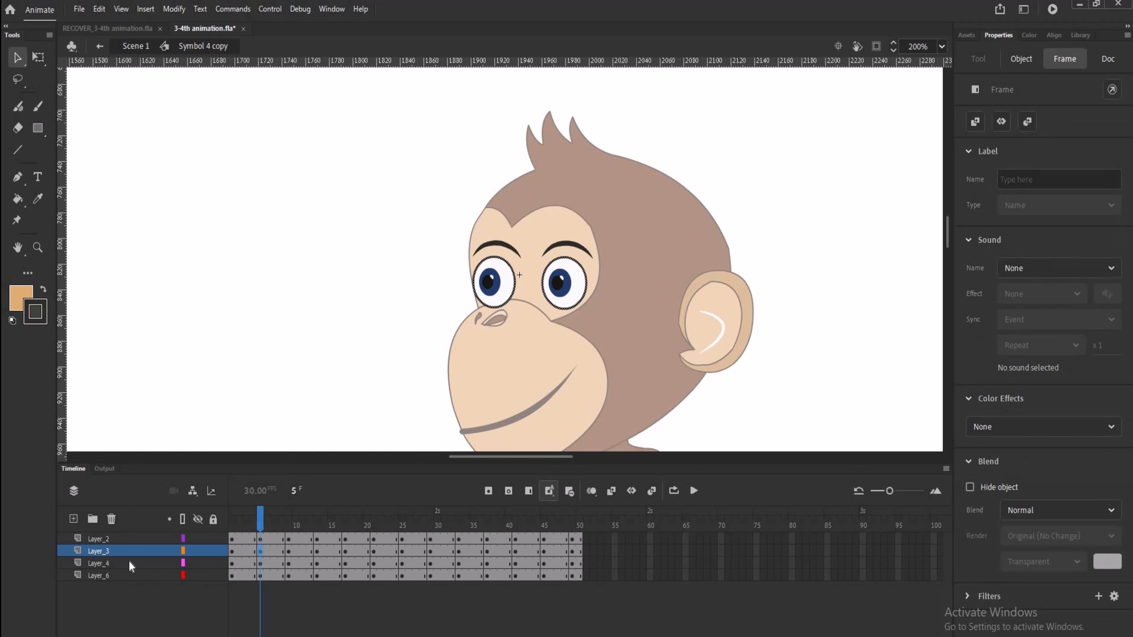
pyautogui.doubleClick(102, 551)
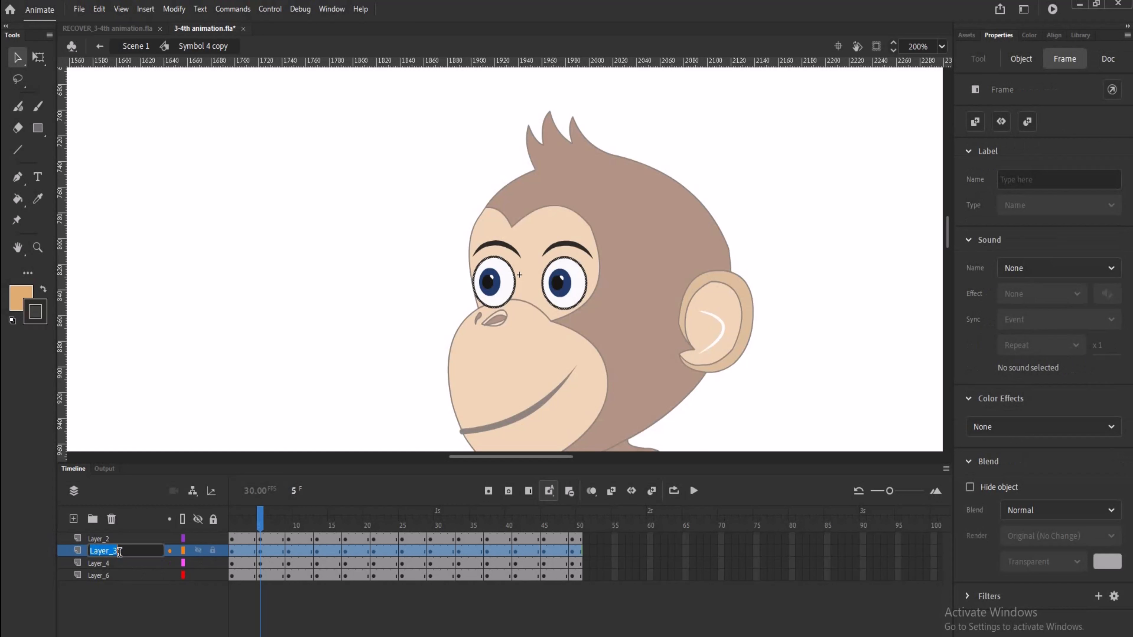
pyautogui.write('Stroke')
pyautogui.press('Return')
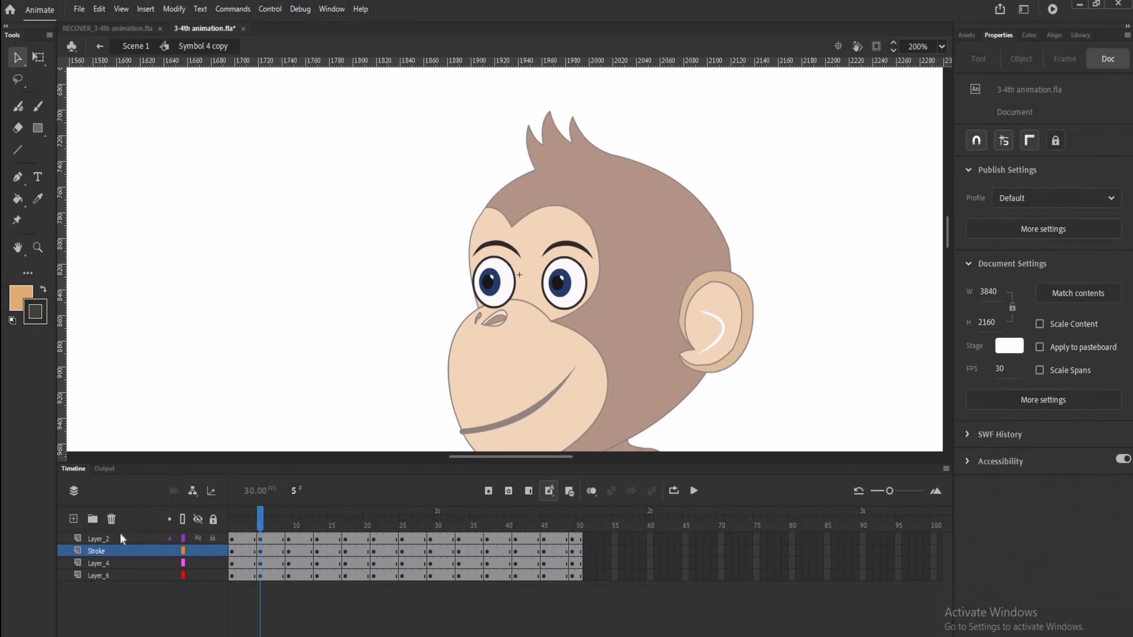
# Step: Rename Layer_2, which holds the eyebrows, as Eye brow and accept the automatic correction of the name
pyautogui.click(120, 533)
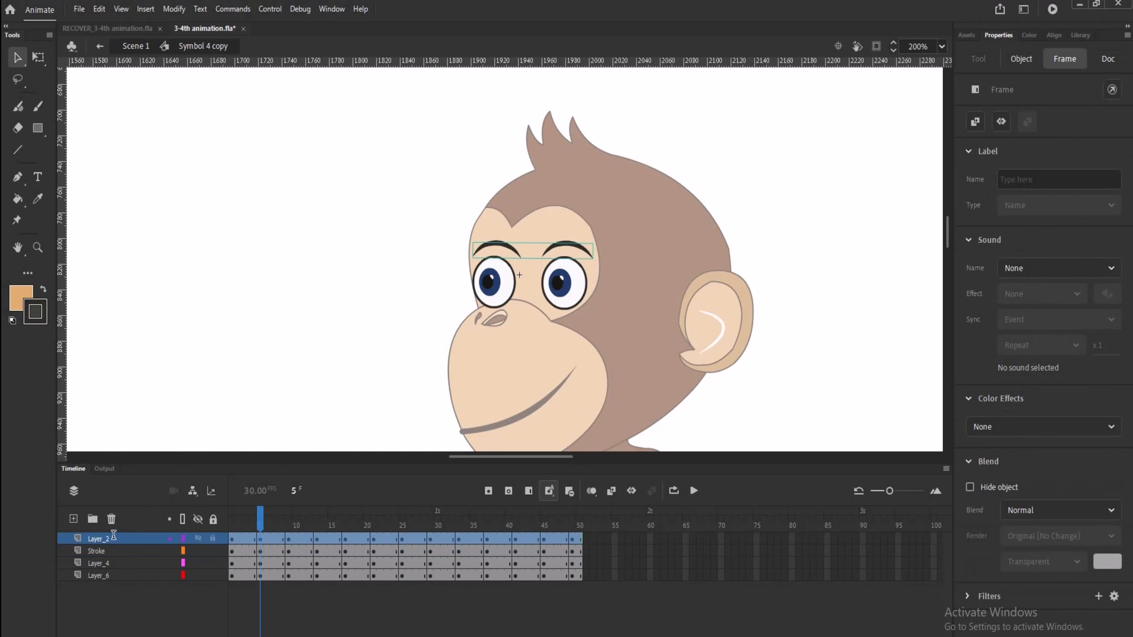
pyautogui.doubleClick(114, 537)
pyautogui.write('Eye')
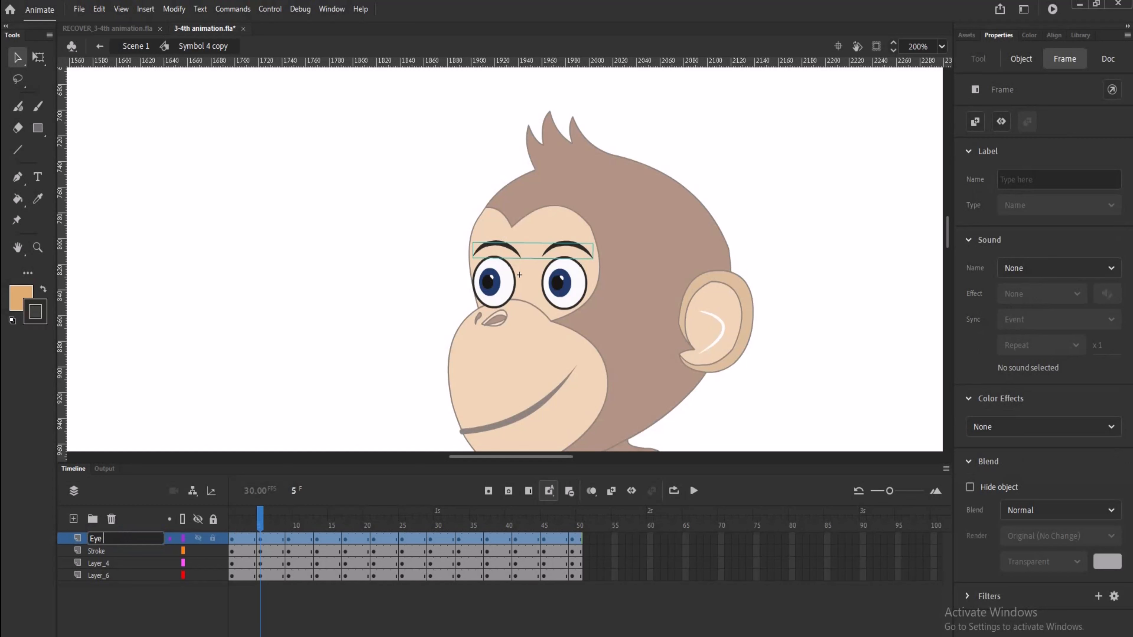
pyautogui.write(' brow')
pyautogui.press('Return')
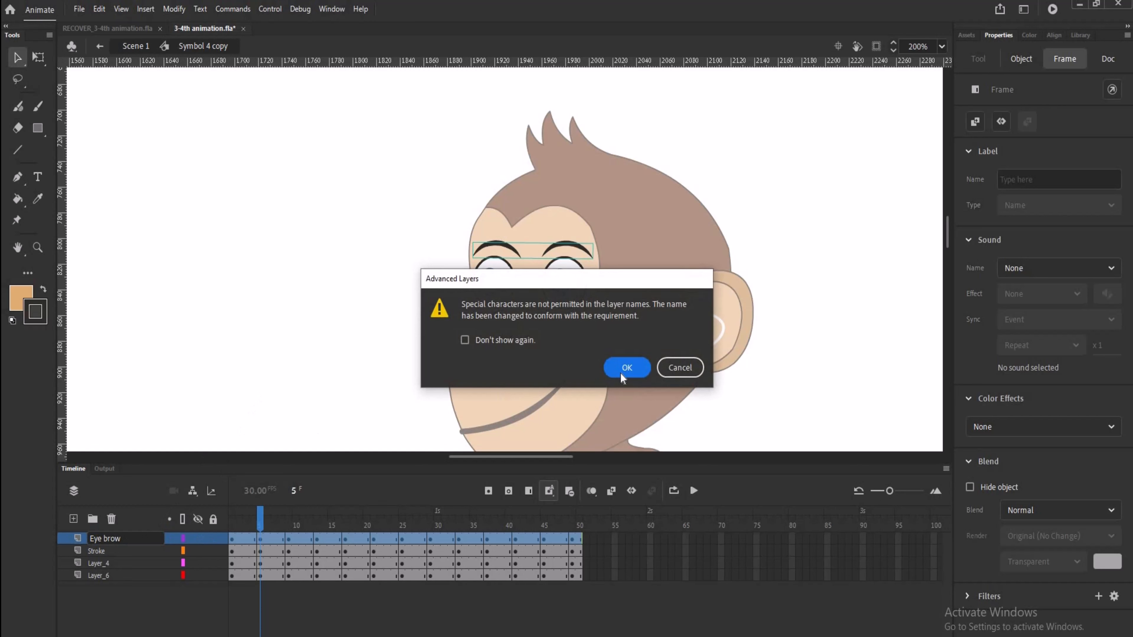
pyautogui.click(621, 372)
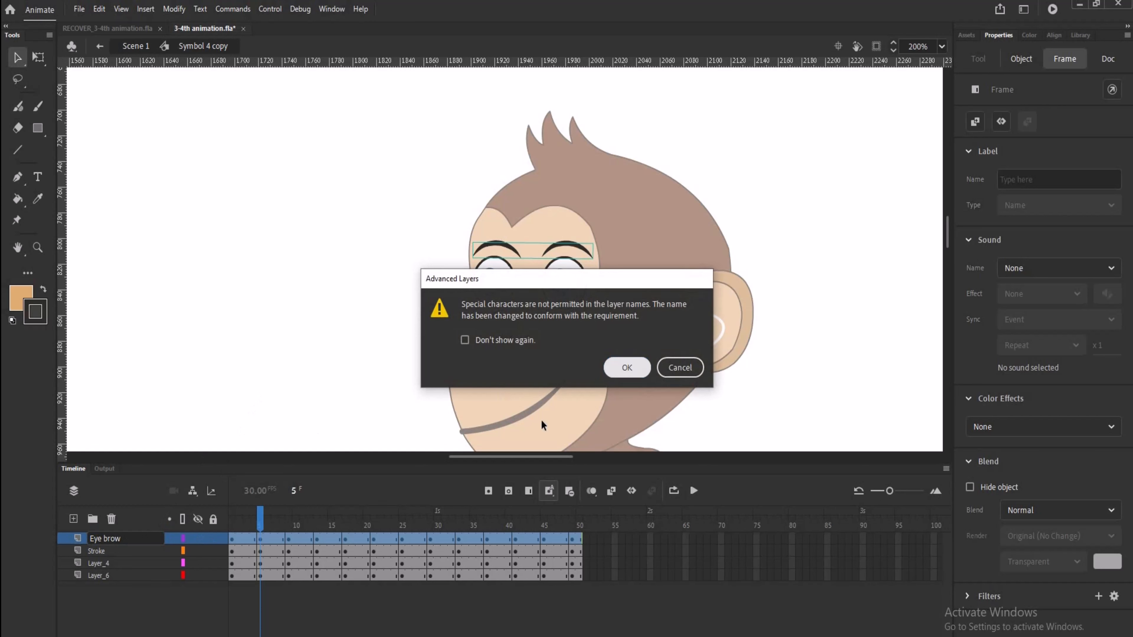
# Step: Rename Layer_4, which holds the pupils, as Eye Ball and accept the automatic correction of the name
pyautogui.click(126, 563)
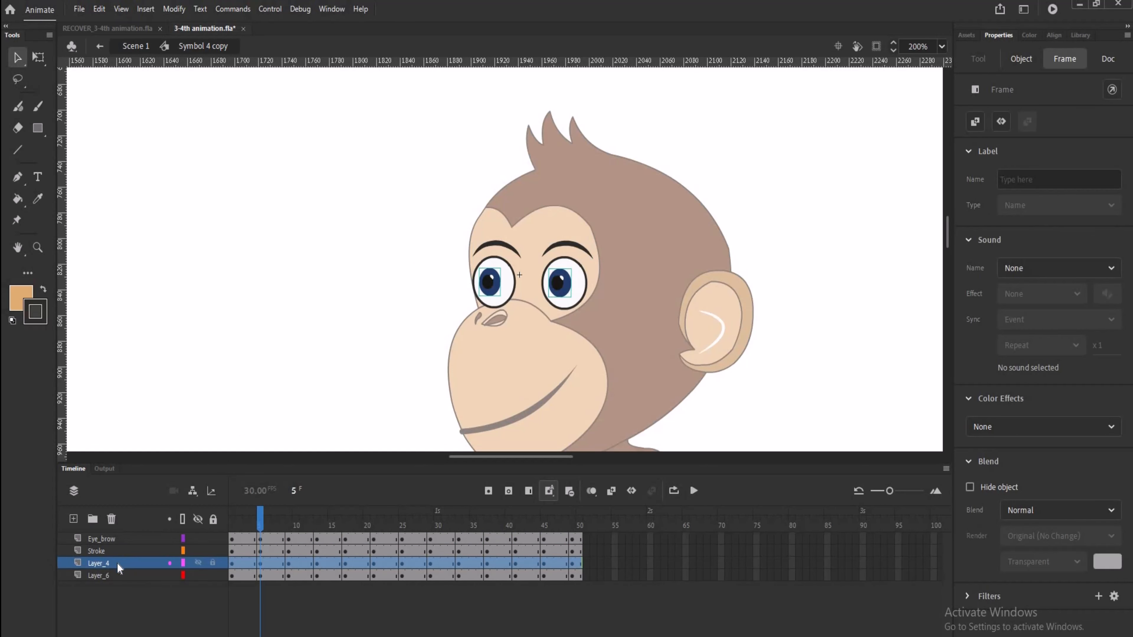
pyautogui.doubleClick(108, 563)
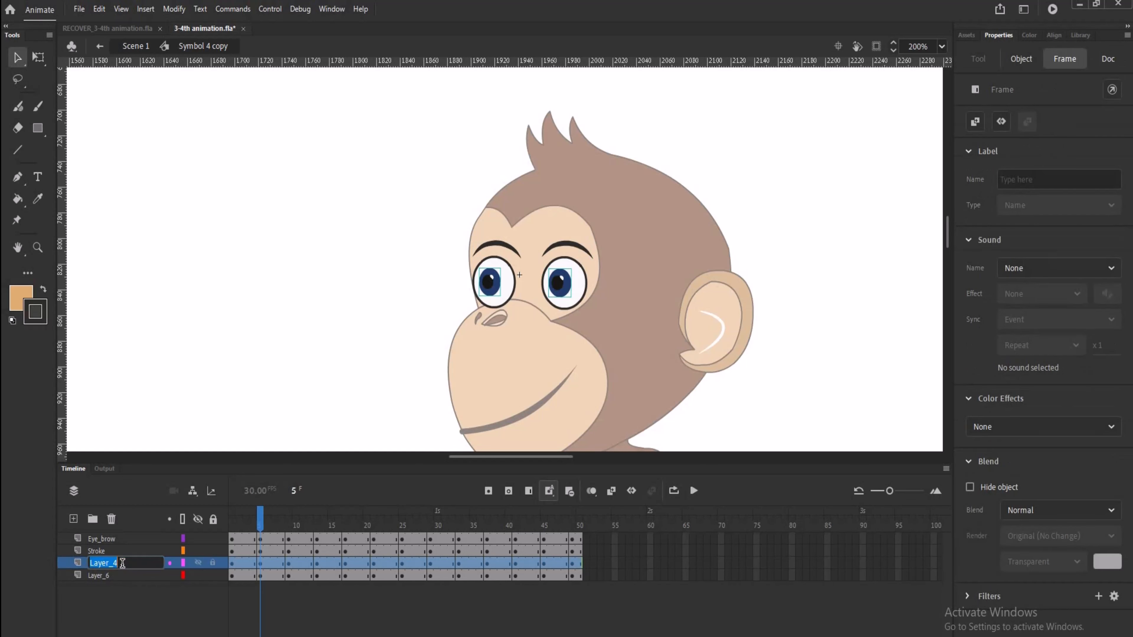
pyautogui.write('Eye Ball')
pyautogui.click(268, 383)
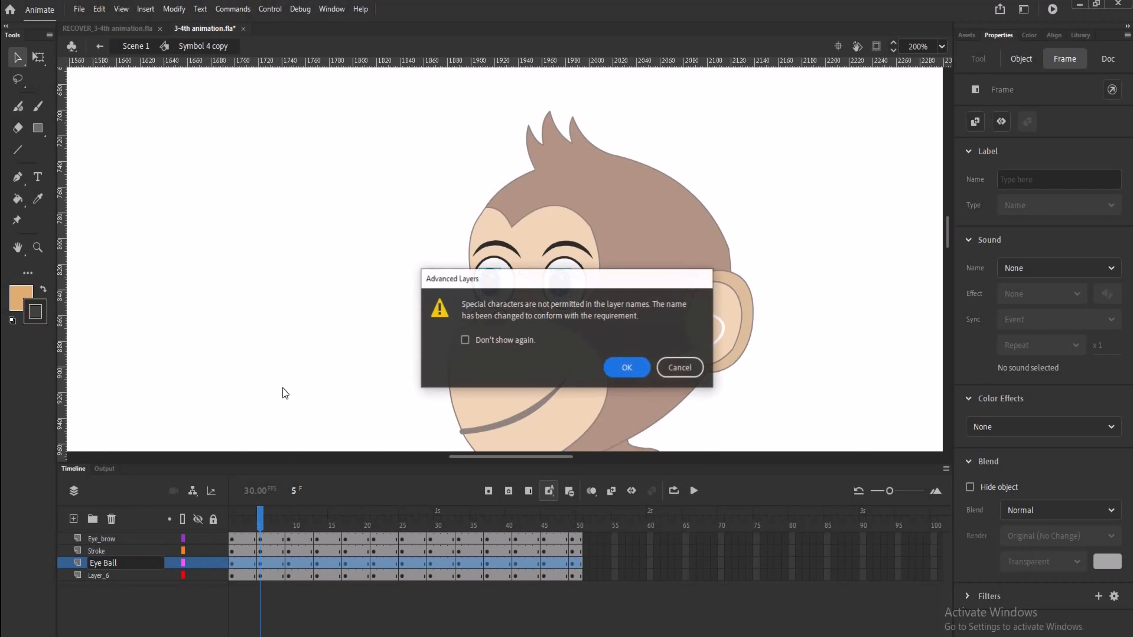
pyautogui.click(626, 368)
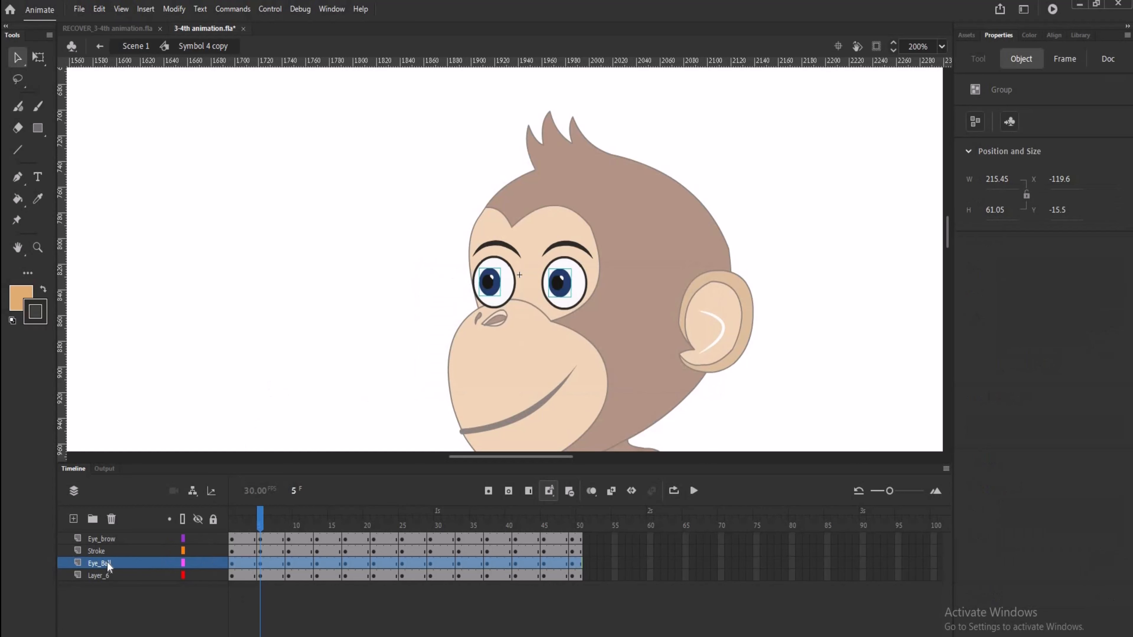
# Step: Rename Layer_6, which holds the whites of the eyes, as White and deselect the artwork
pyautogui.click(103, 574)
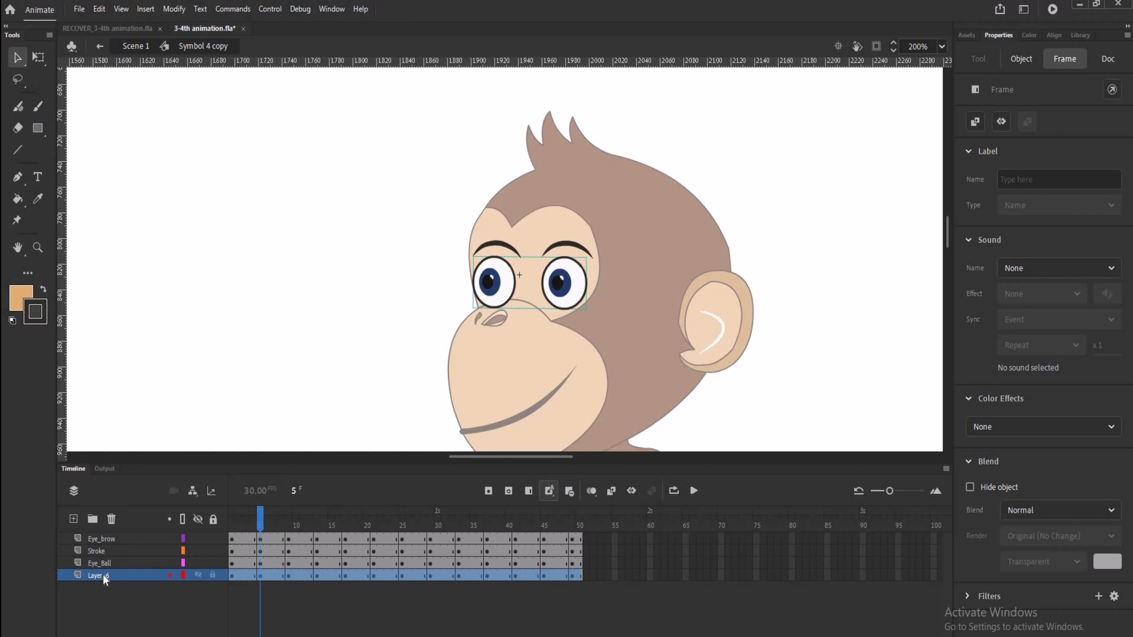
pyautogui.doubleClick(104, 575)
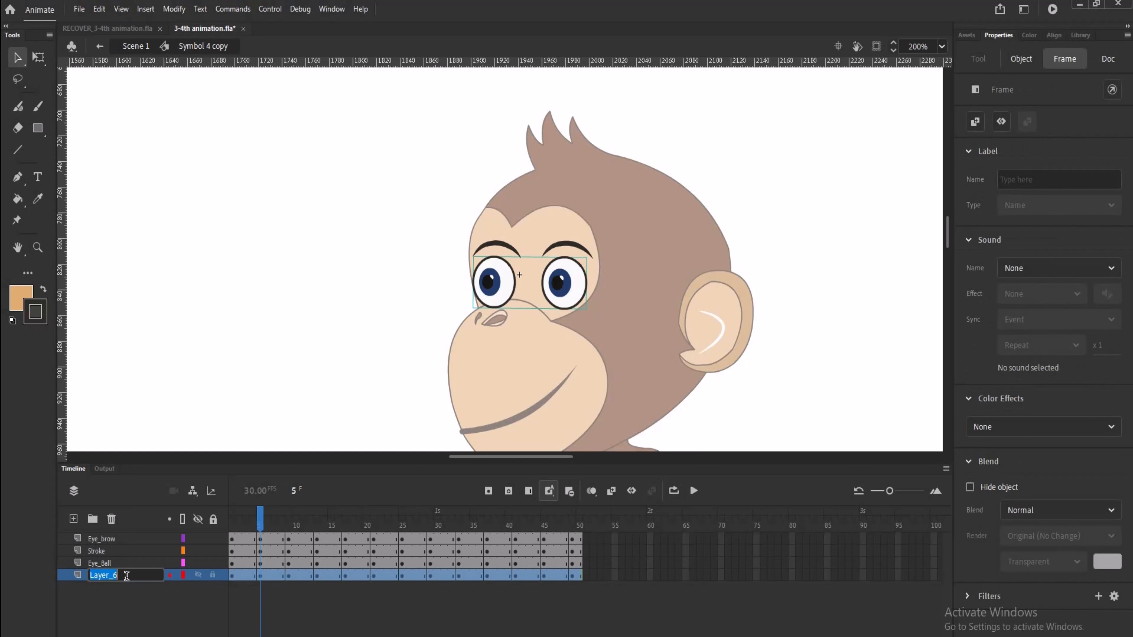
pyautogui.write('White')
pyautogui.press('Return')
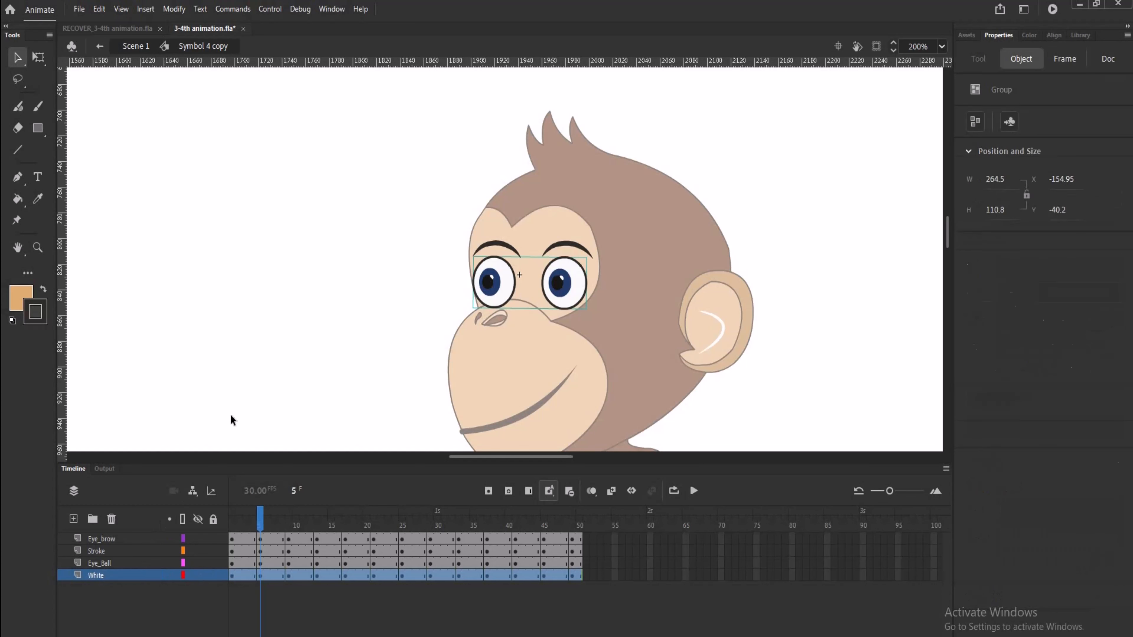
pyautogui.click(230, 415)
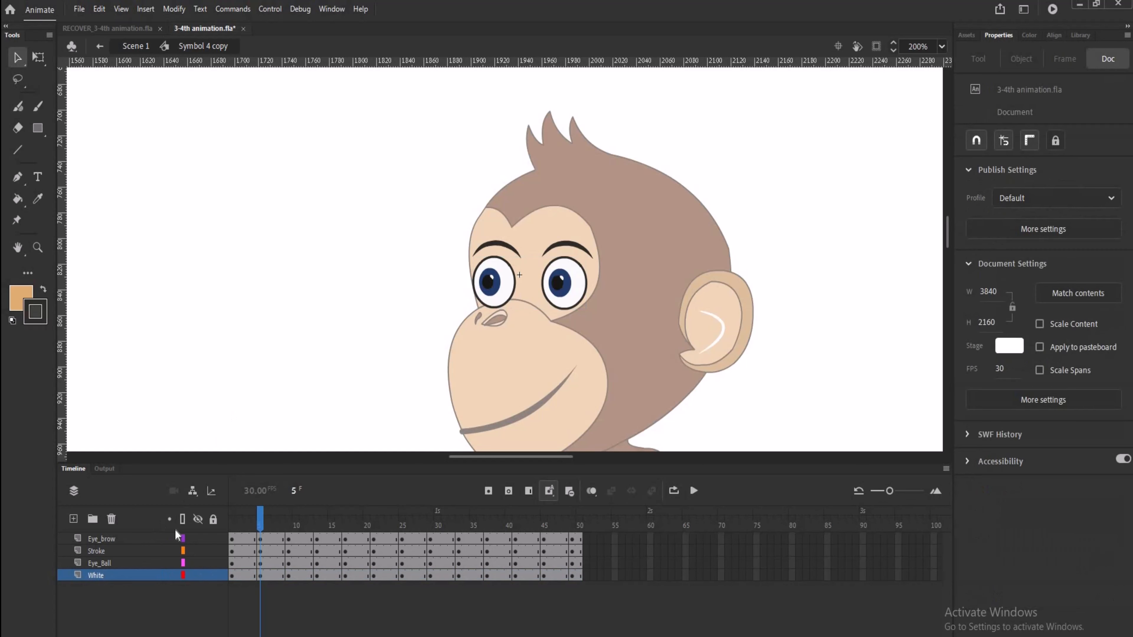
# Step: Move the Eye_Ball layer above the Stroke and Eye_brow layers to the top of the layer stack
pyautogui.click(105, 562)
pyautogui.moveTo(103, 561); pyautogui.dragTo(105, 543)
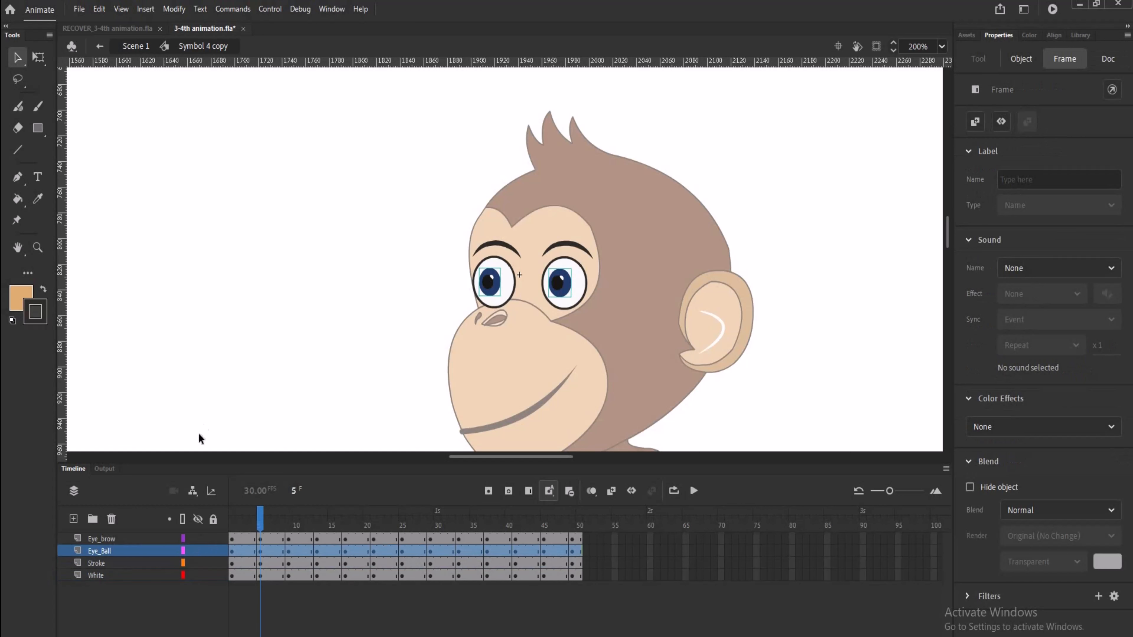
pyautogui.moveTo(114, 552); pyautogui.dragTo(119, 524)
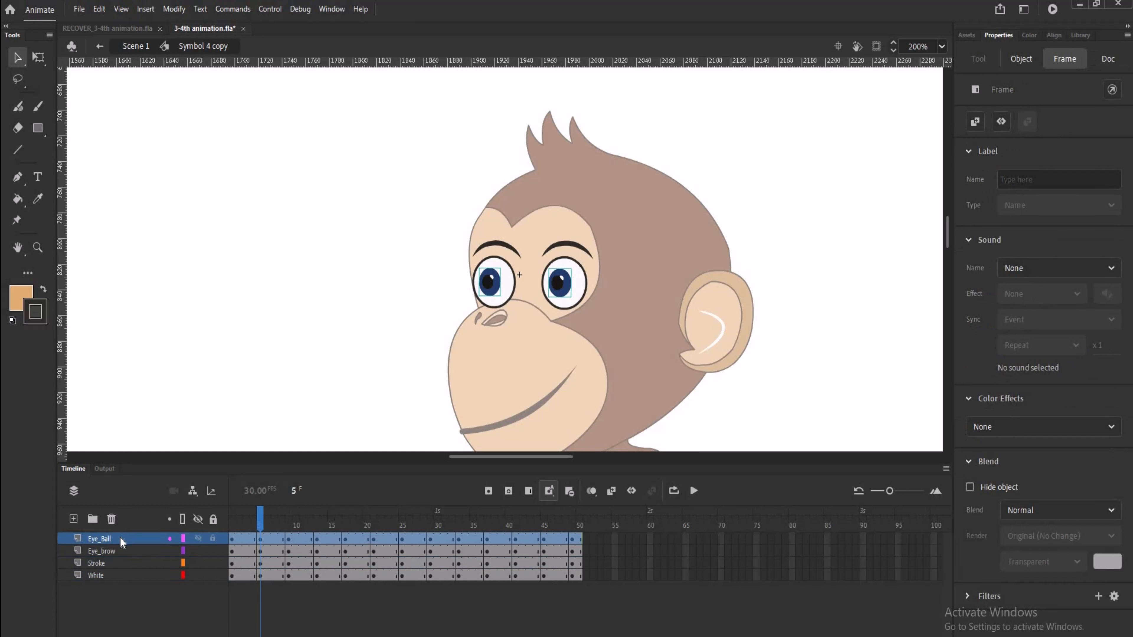
pyautogui.click(229, 419)
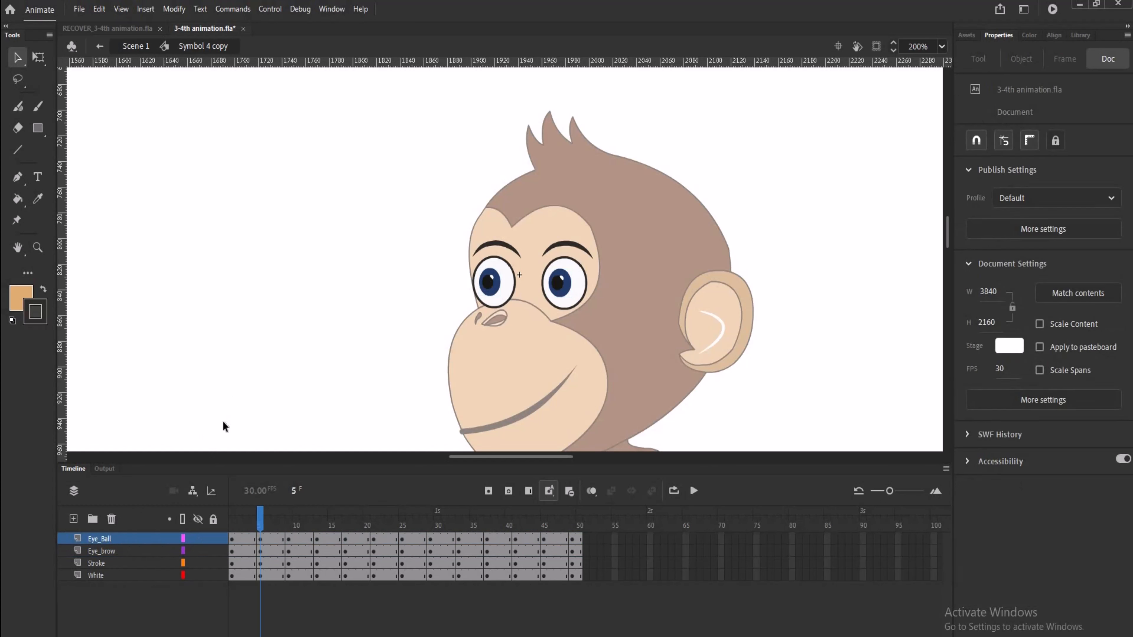
# Step: Save the file and draw a straight horizontal line across both eyes on frame 5 of the Stroke layer
pyautogui.hotkey('ctrl', 's')
pyautogui.click(260, 565)
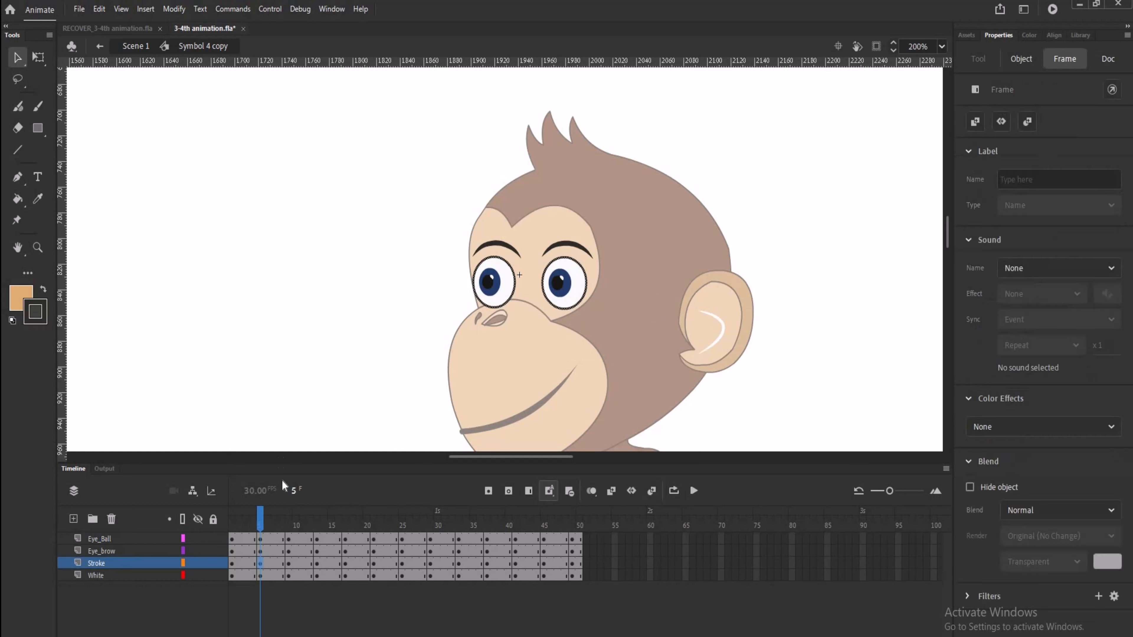
pyautogui.click(18, 151)
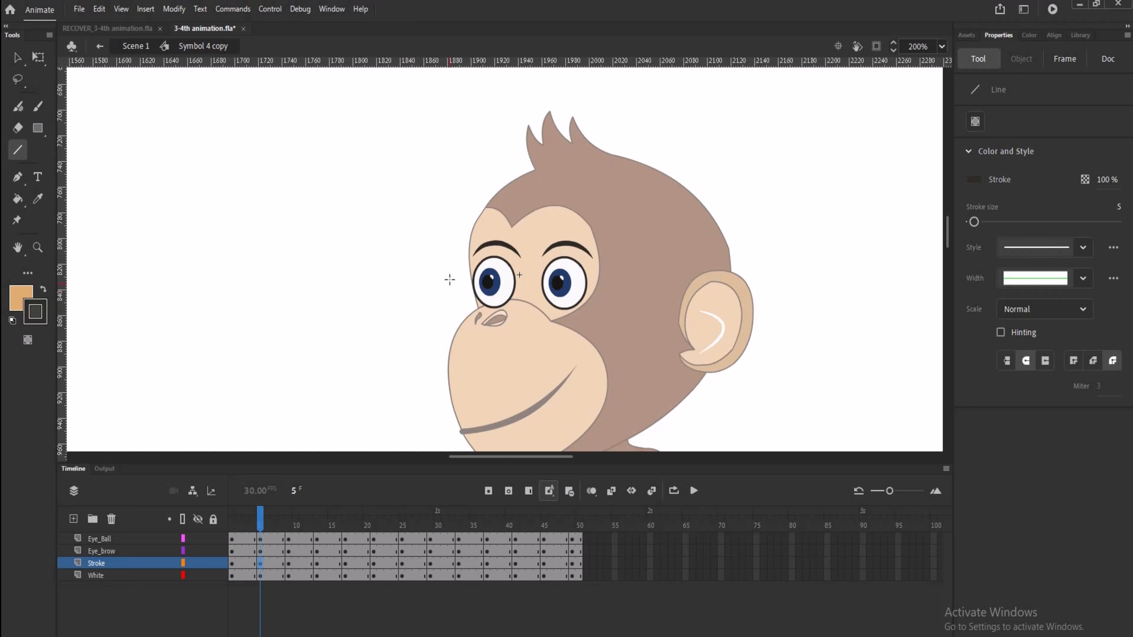
pyautogui.moveTo(450, 276); pyautogui.dragTo(601, 278)
pyautogui.click(17, 57)
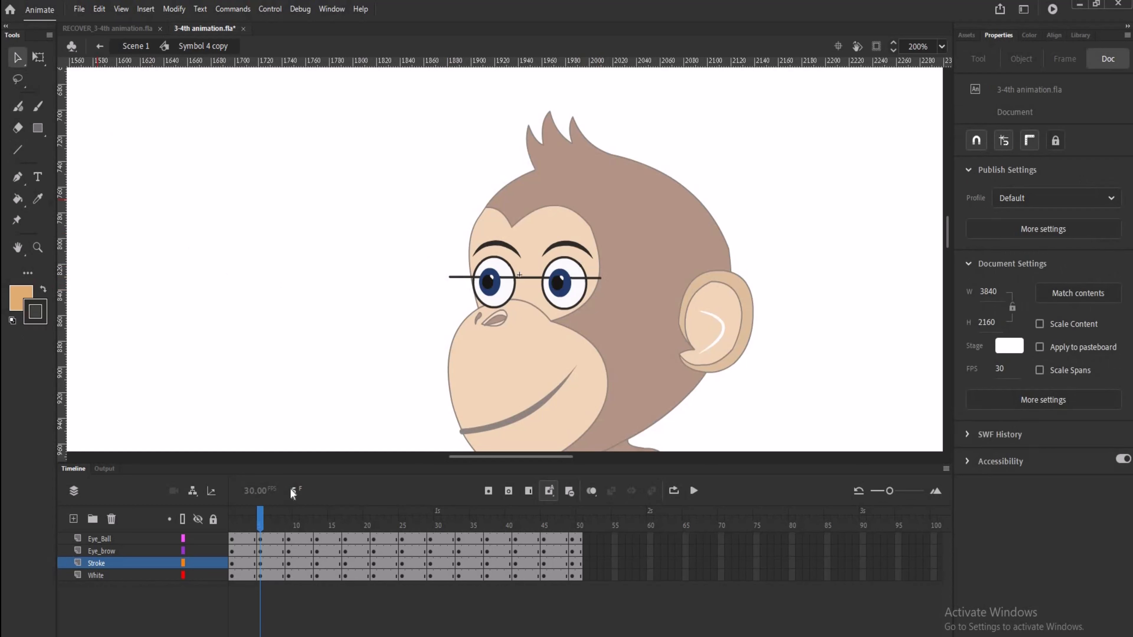
# Step: Move the Eye_Ball layer below Stroke and bend the line slightly downward inside each eye on frame 5
pyautogui.moveTo(89, 539)
pyautogui.mouseDown()
pyautogui.moveTo(91, 566)
pyautogui.moveTo(103, 565)
pyautogui.mouseUp()
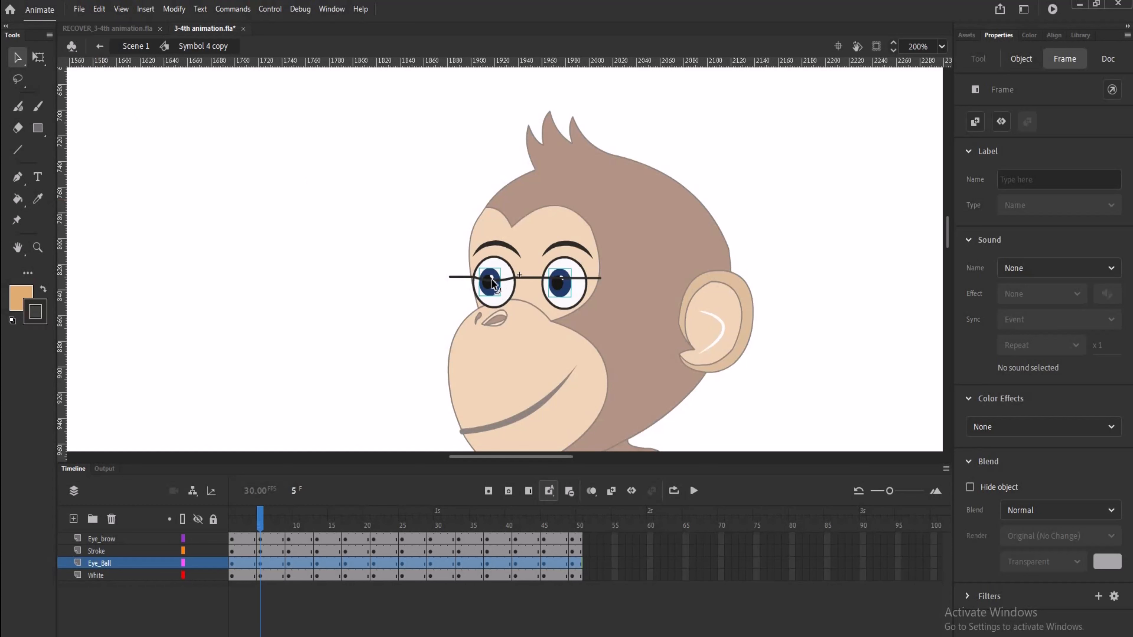
pyautogui.click(563, 281)
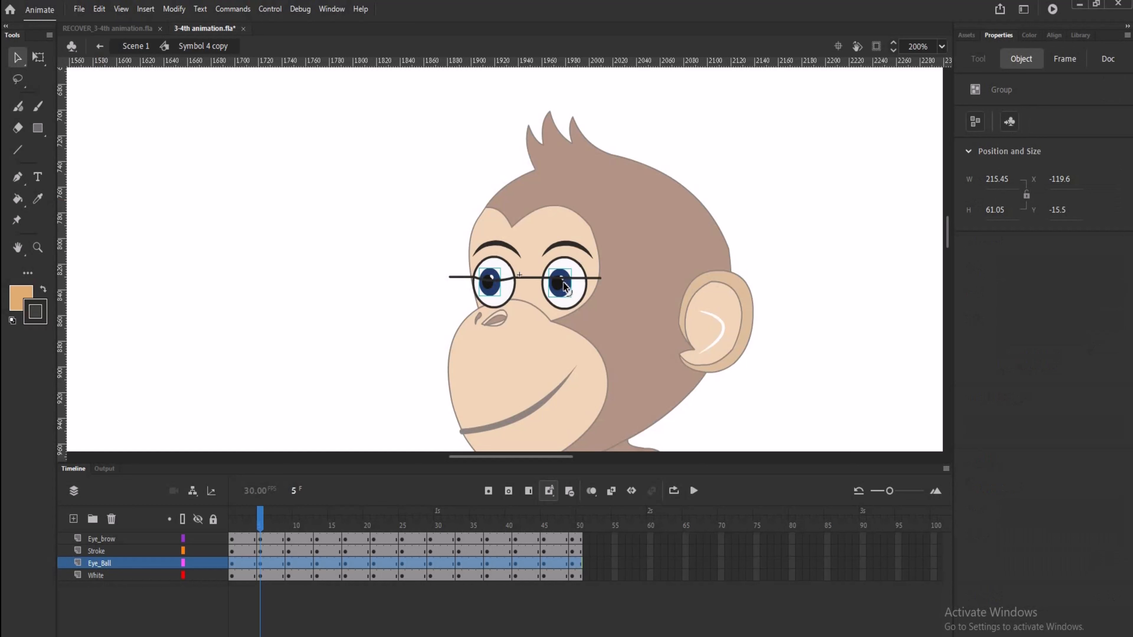
pyautogui.click(329, 279)
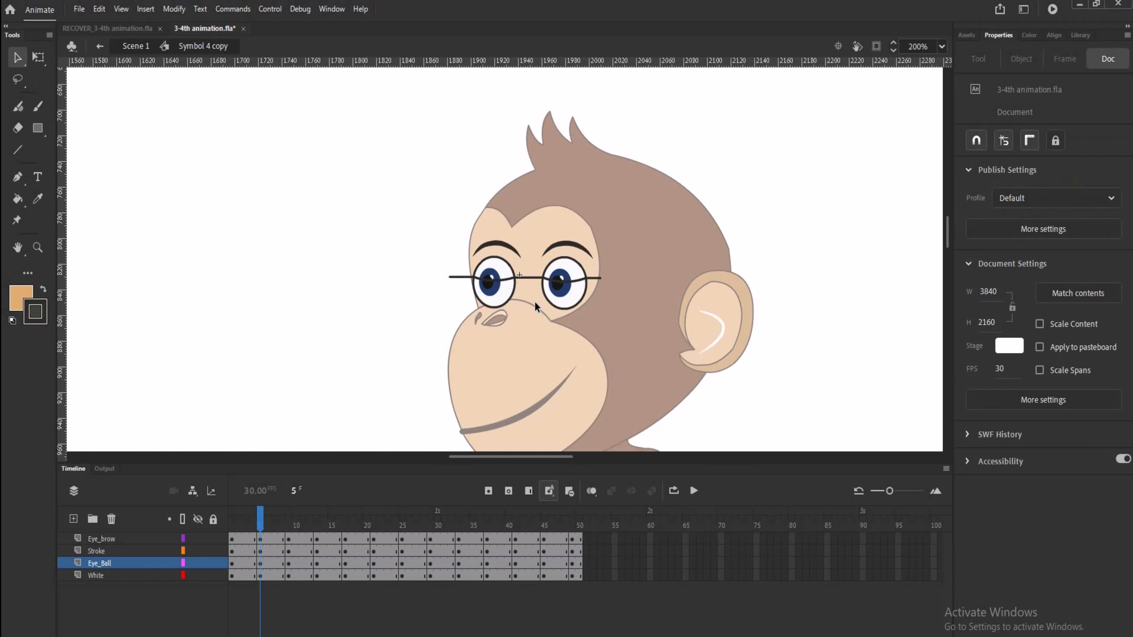
# Step: Fill the areas above the curved line in both eyes with the light orange colour as eyelids
pyautogui.click(17, 199)
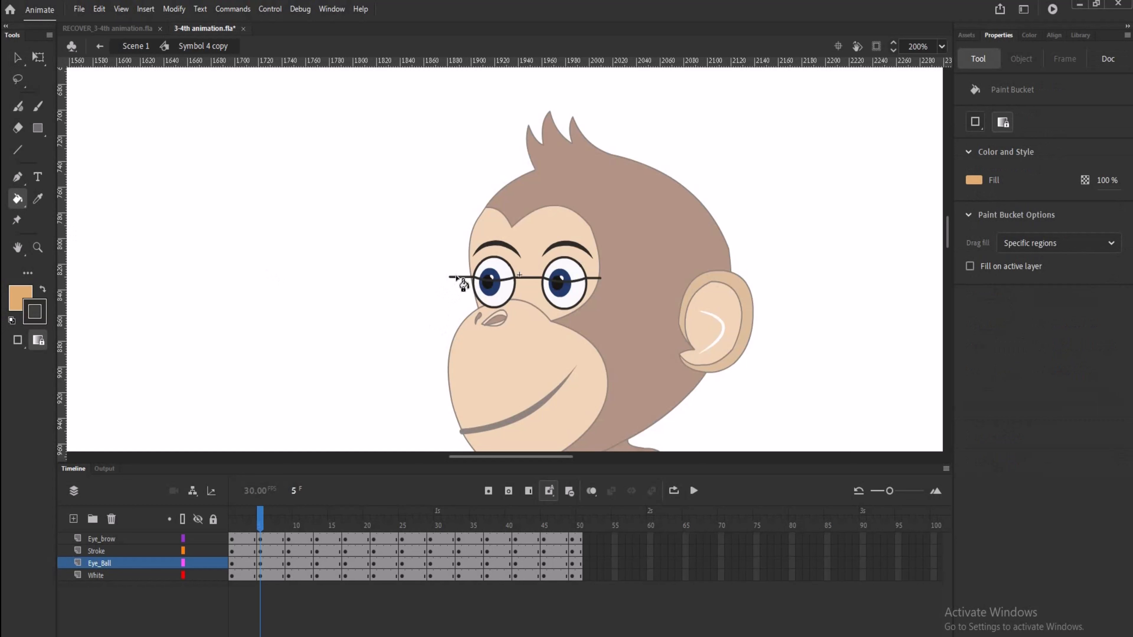
pyautogui.click(491, 273)
pyautogui.click(561, 272)
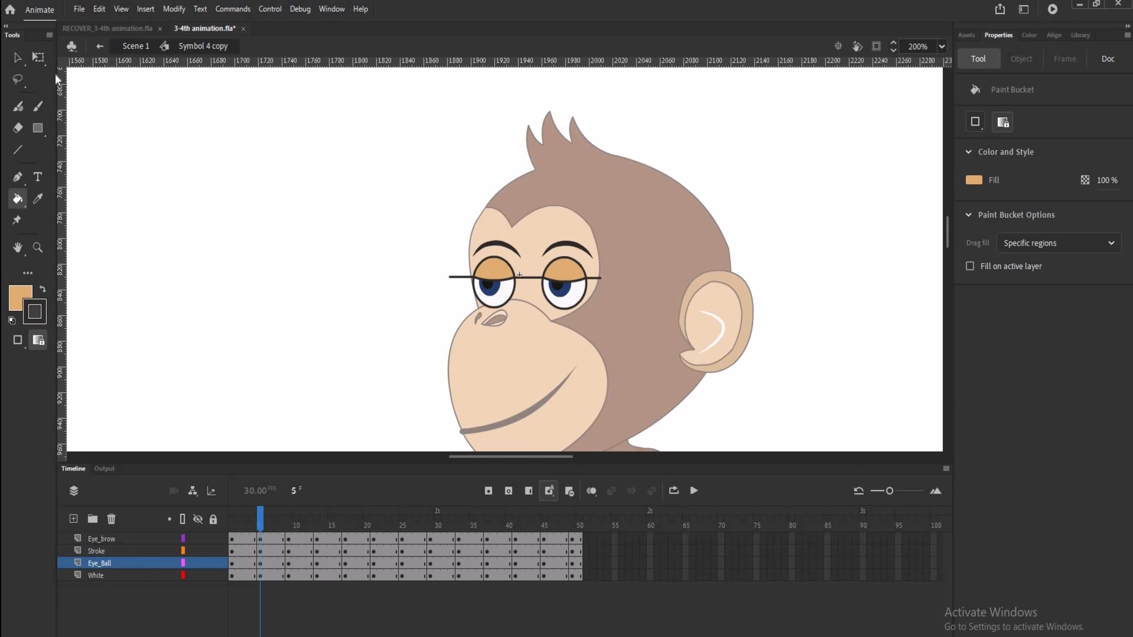
# Step: Delete the three line segments outside the eye outlines: beside the first eye, between the eyes and beyond the second eye
pyautogui.click(19, 58)
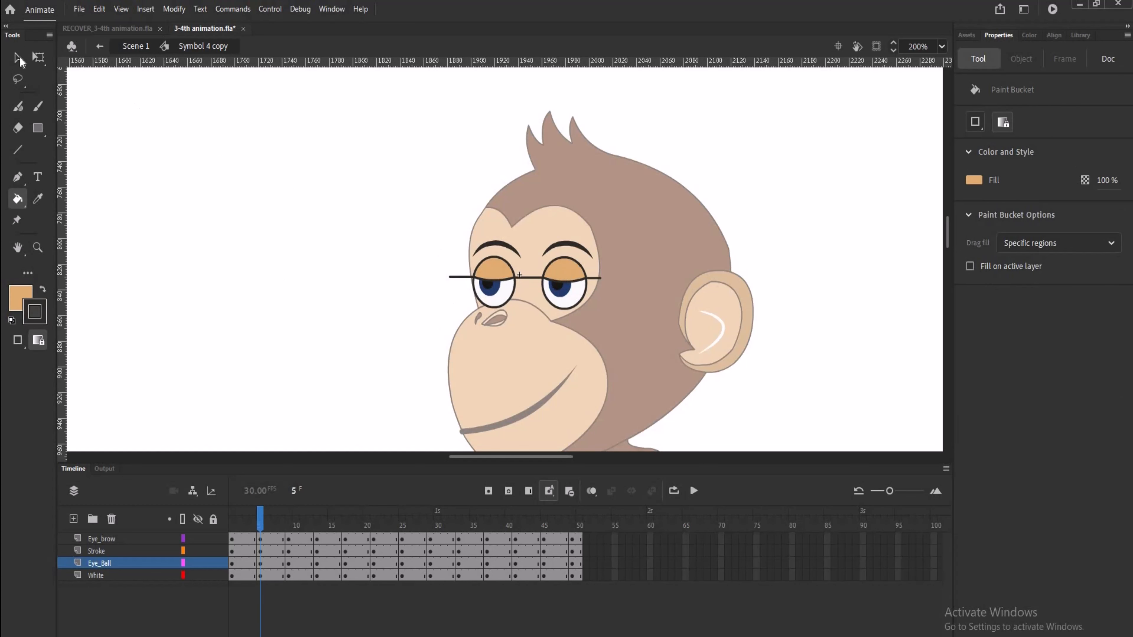
pyautogui.click(458, 277)
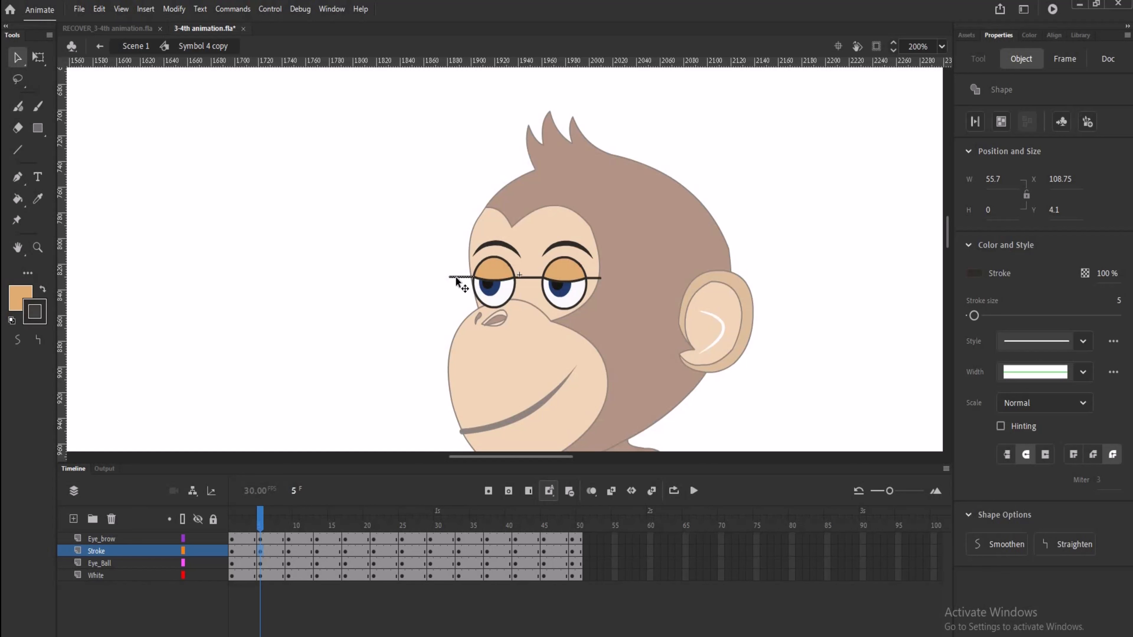
pyautogui.press('Delete')
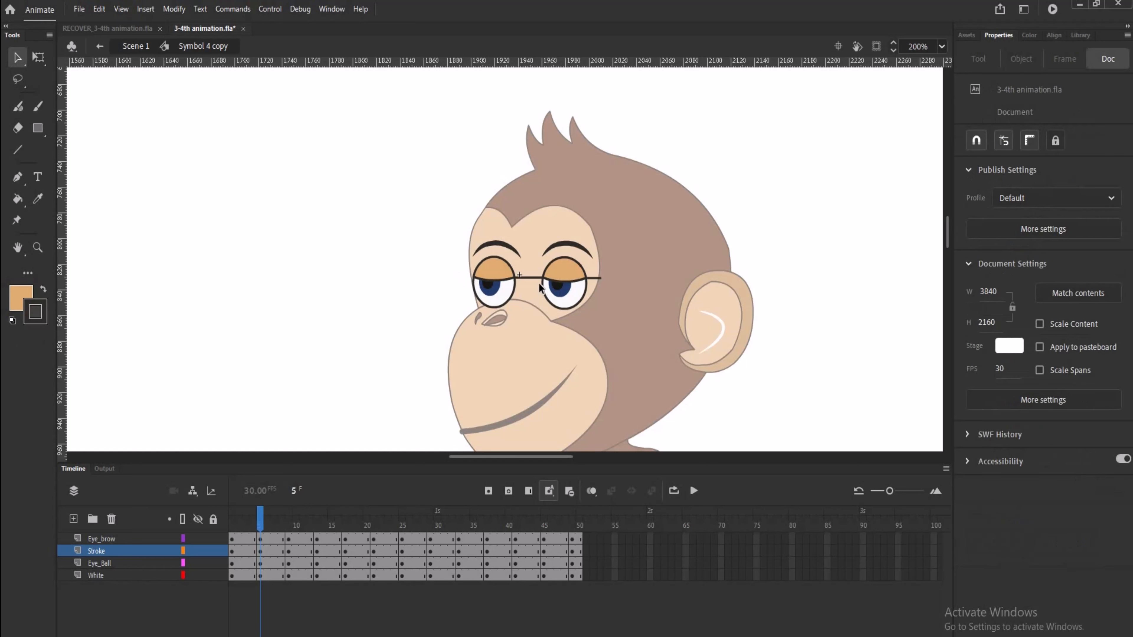
pyautogui.click(534, 281)
pyautogui.press('Delete')
pyautogui.click(597, 280)
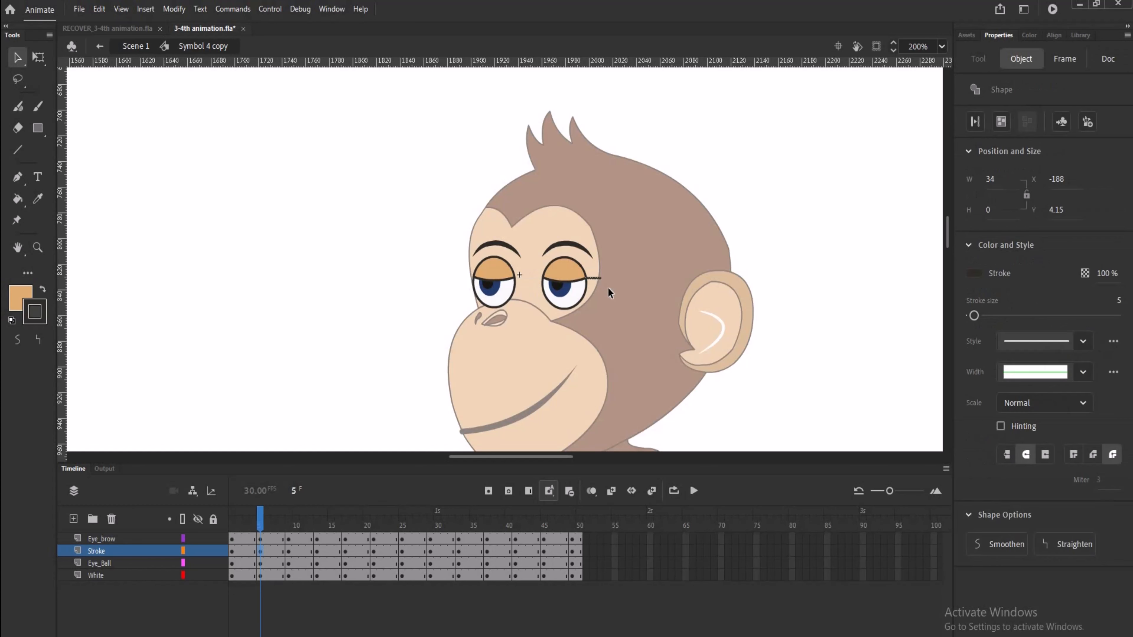
pyautogui.press('Delete')
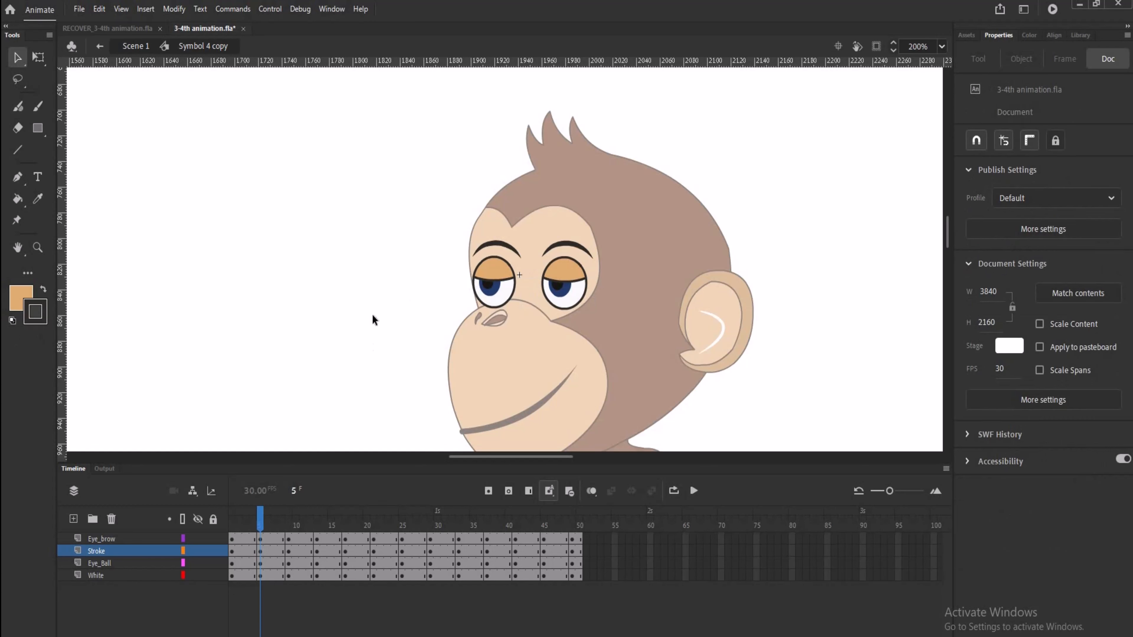
# Step: Copy the half-closed eyelid drawing from frame 5 of the Stroke layer to frame 9 of the same layer
pyautogui.click(288, 562)
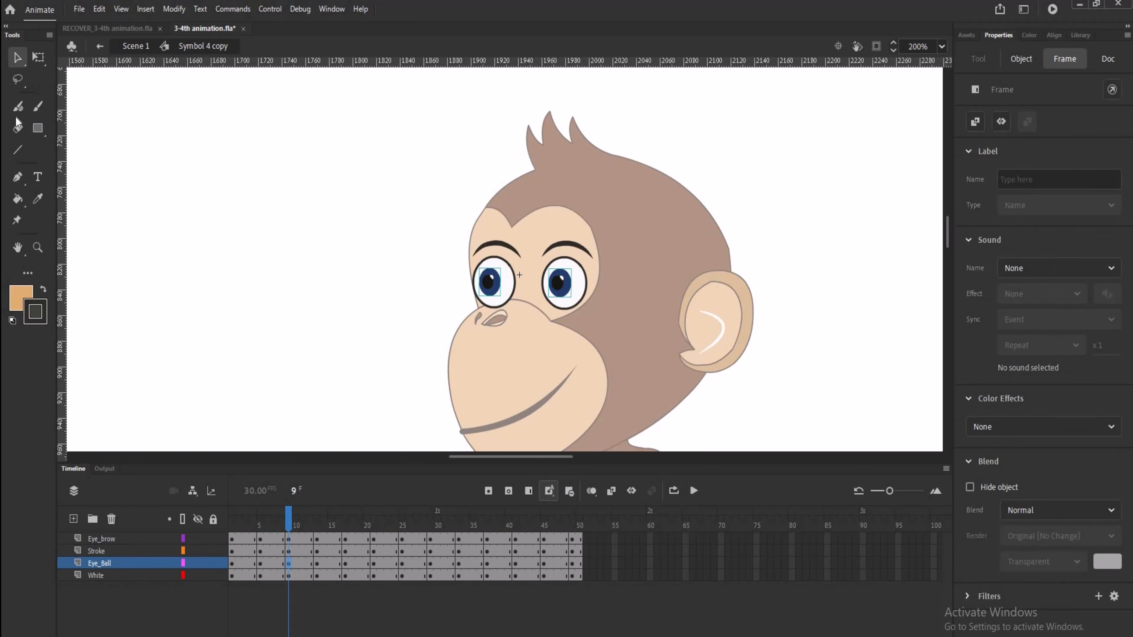
pyautogui.click(244, 167)
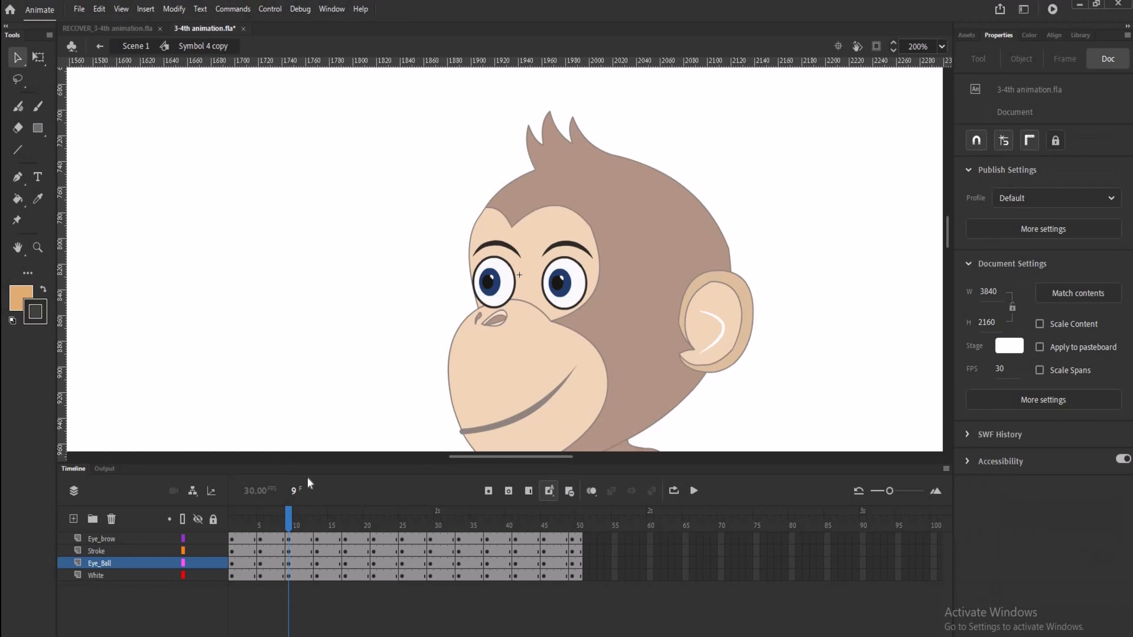
pyautogui.click(261, 562)
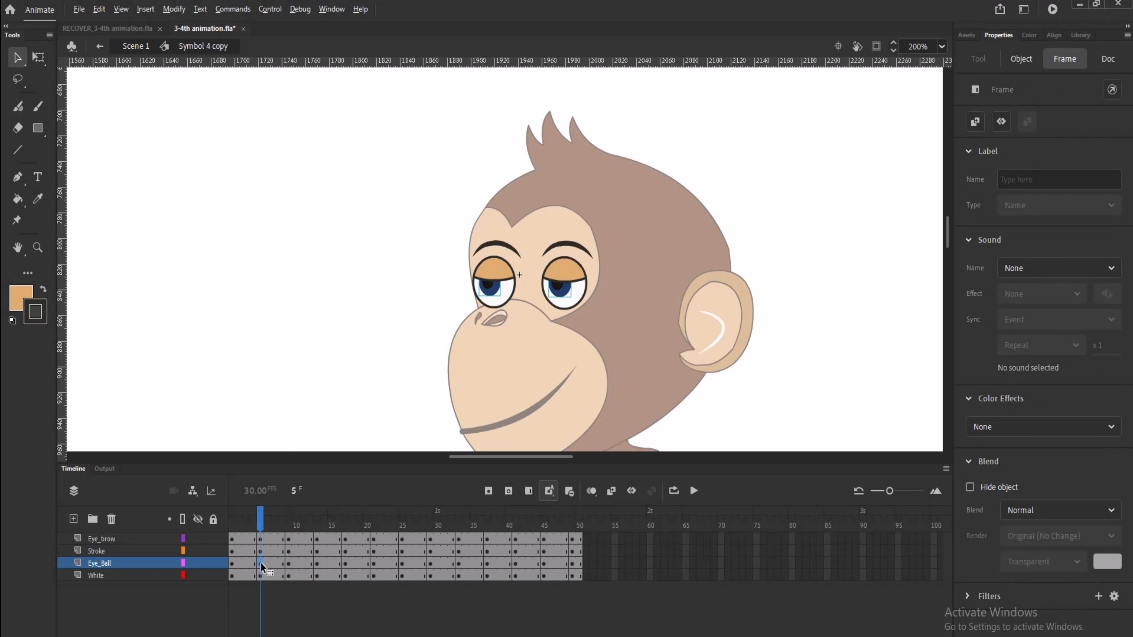
pyautogui.click(291, 562)
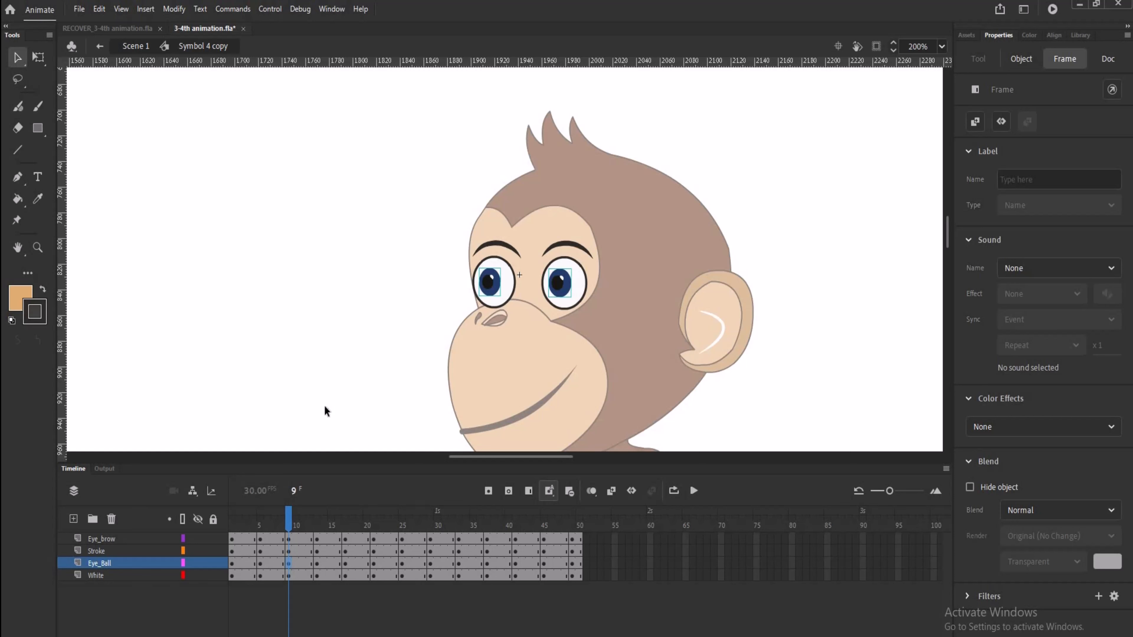
pyautogui.click(259, 553)
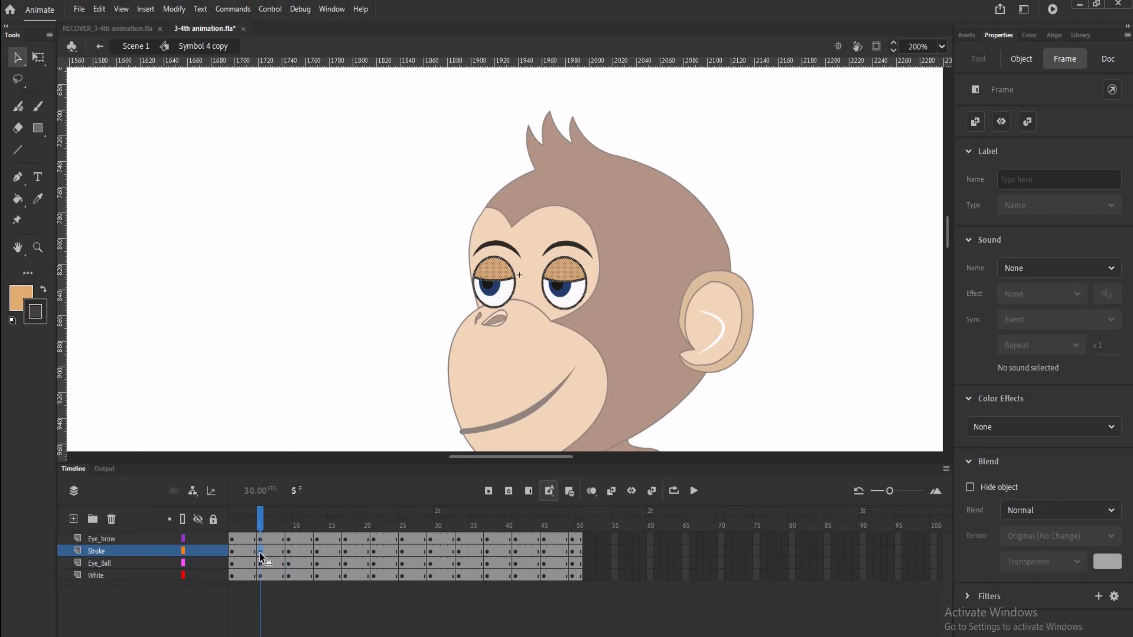
pyautogui.click(297, 350)
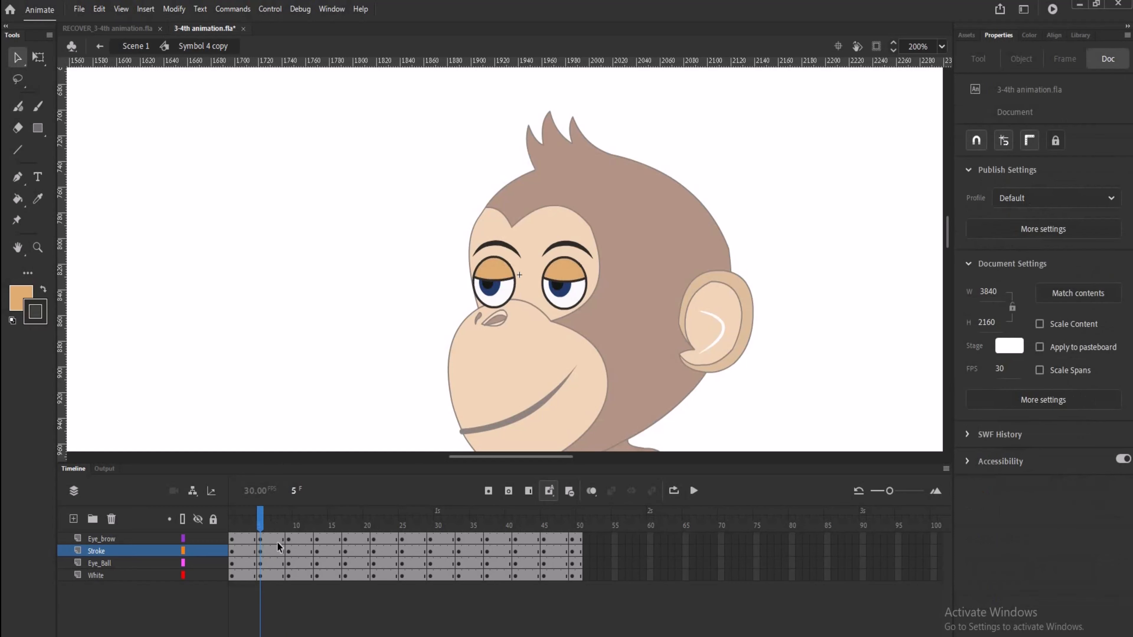
pyautogui.click(261, 551)
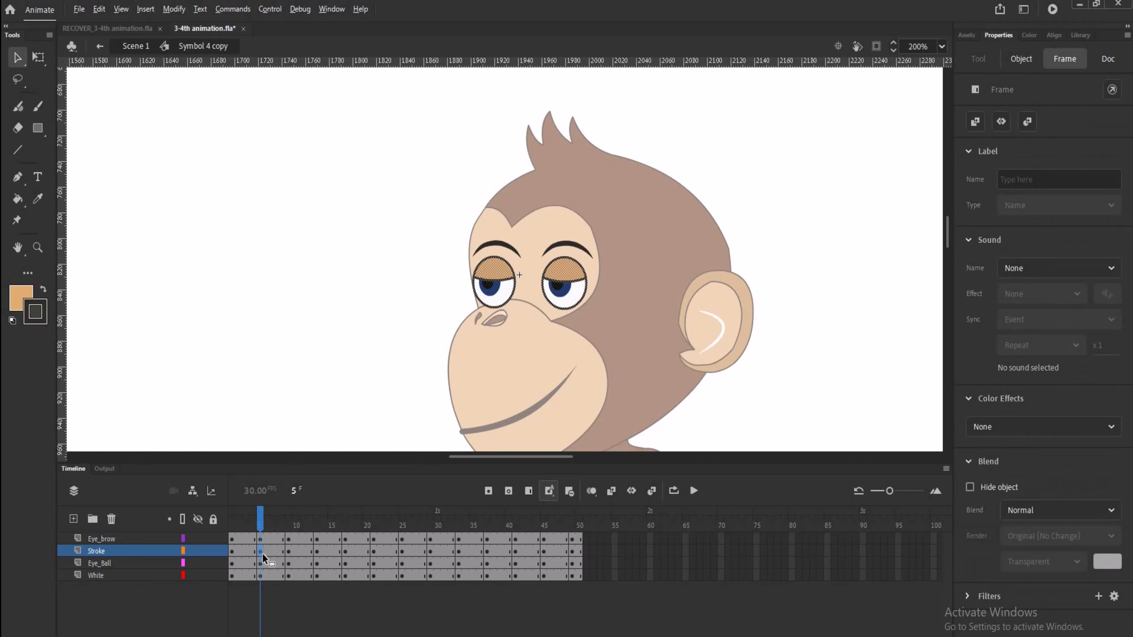
pyautogui.click(290, 550)
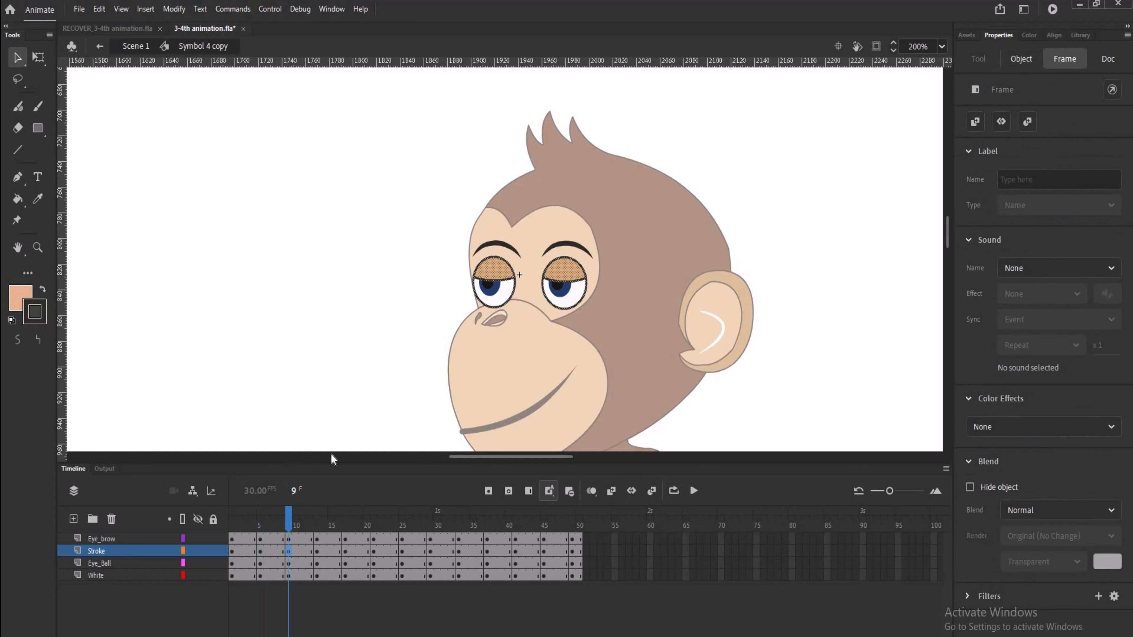
pyautogui.click(333, 414)
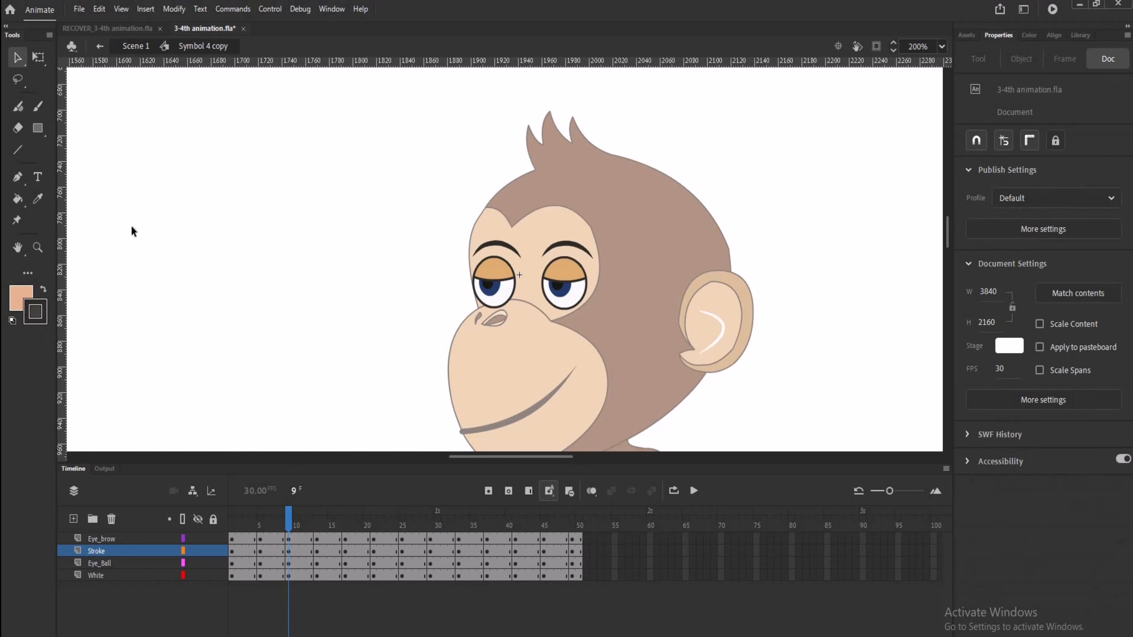
# Step: Draw a straight horizontal line across both eyes just below the eyelid edges on frame 9 of the Stroke layer
pyautogui.click(17, 152)
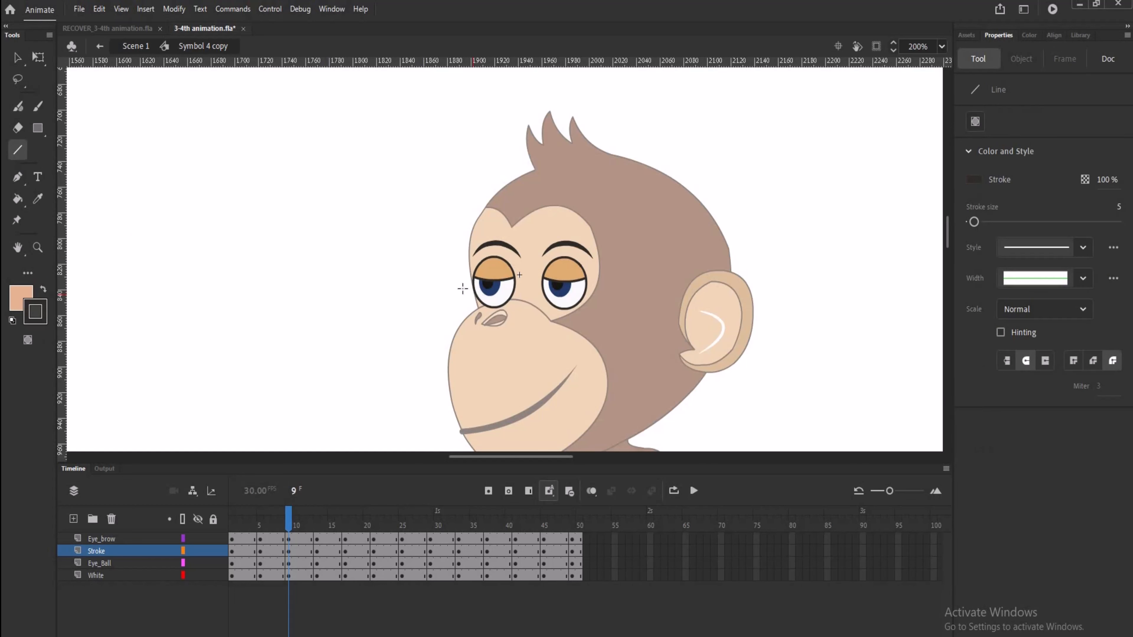
pyautogui.moveTo(460, 288); pyautogui.dragTo(611, 289)
pyautogui.click(21, 60)
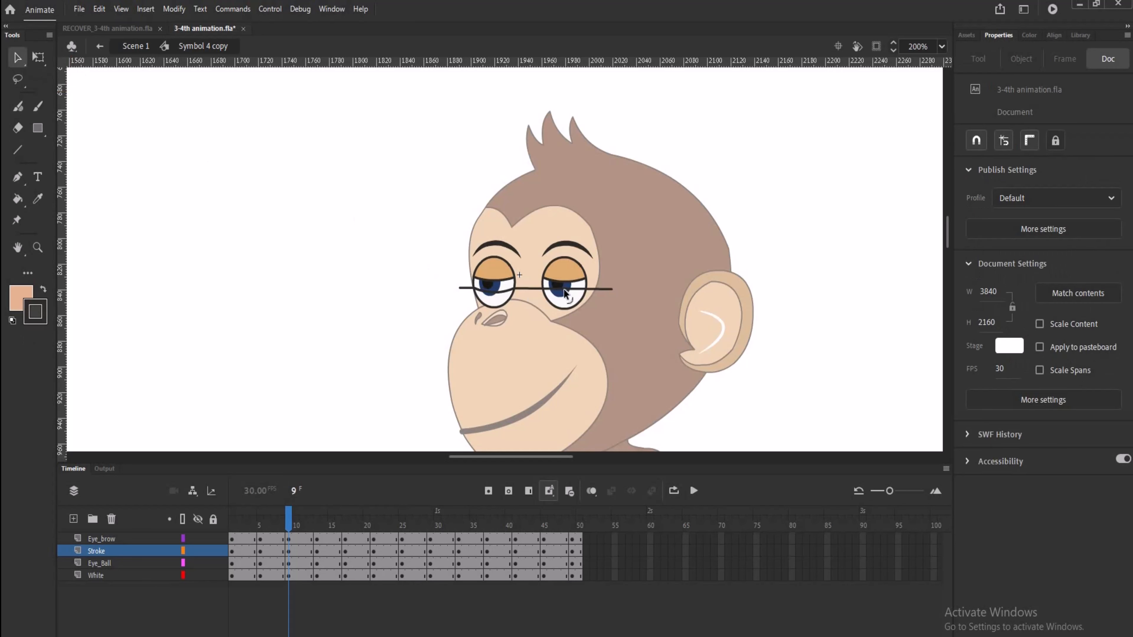
# Step: Delete the line segments between the eyes, beyond the second eye and beside the first eye on frame 9 of the Stroke layer
pyautogui.click(528, 288)
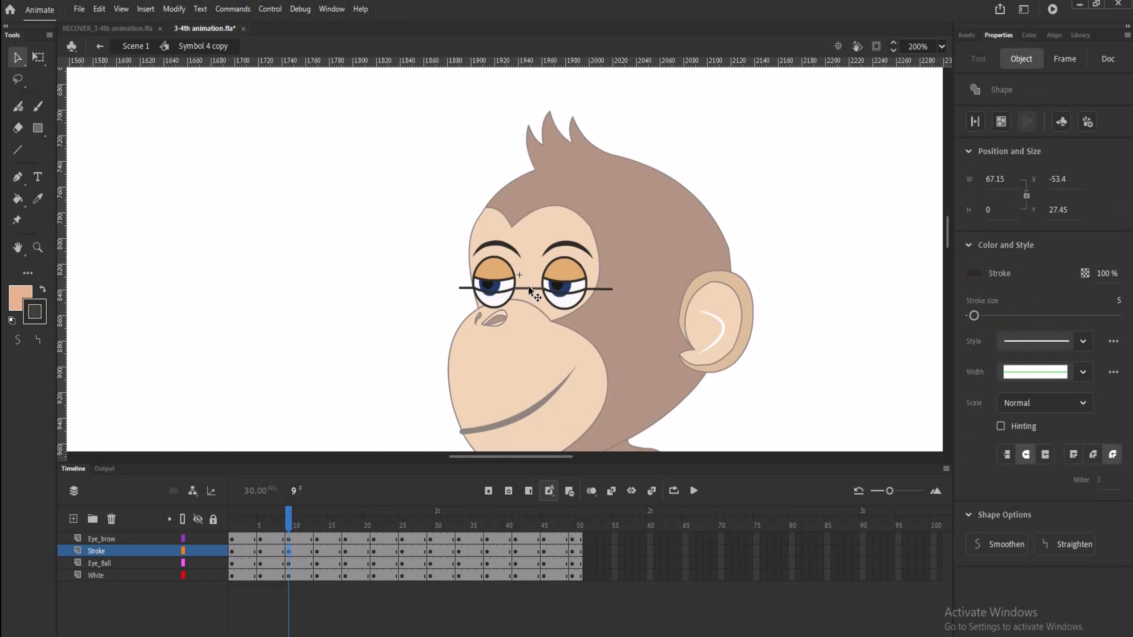
pyautogui.press('Delete')
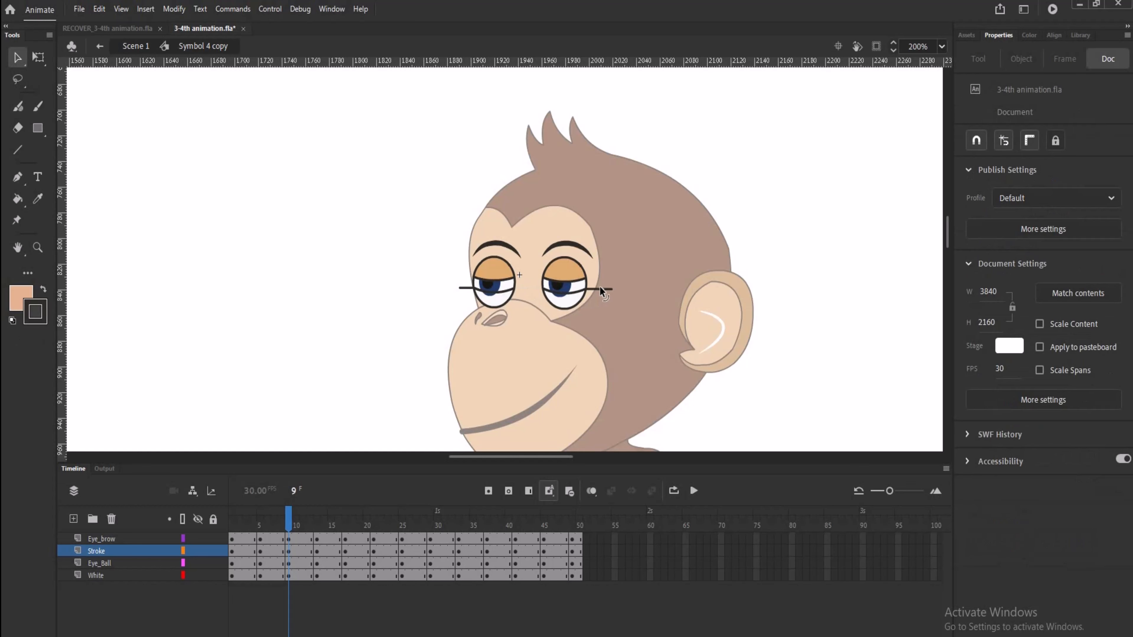
pyautogui.click(600, 290)
pyautogui.press('Delete')
pyautogui.click(466, 289)
pyautogui.press('Delete')
# Step: Fill the band between the old eyelid edge and the new line in both eyes with the sampled eyelid orange
pyautogui.click(18, 199)
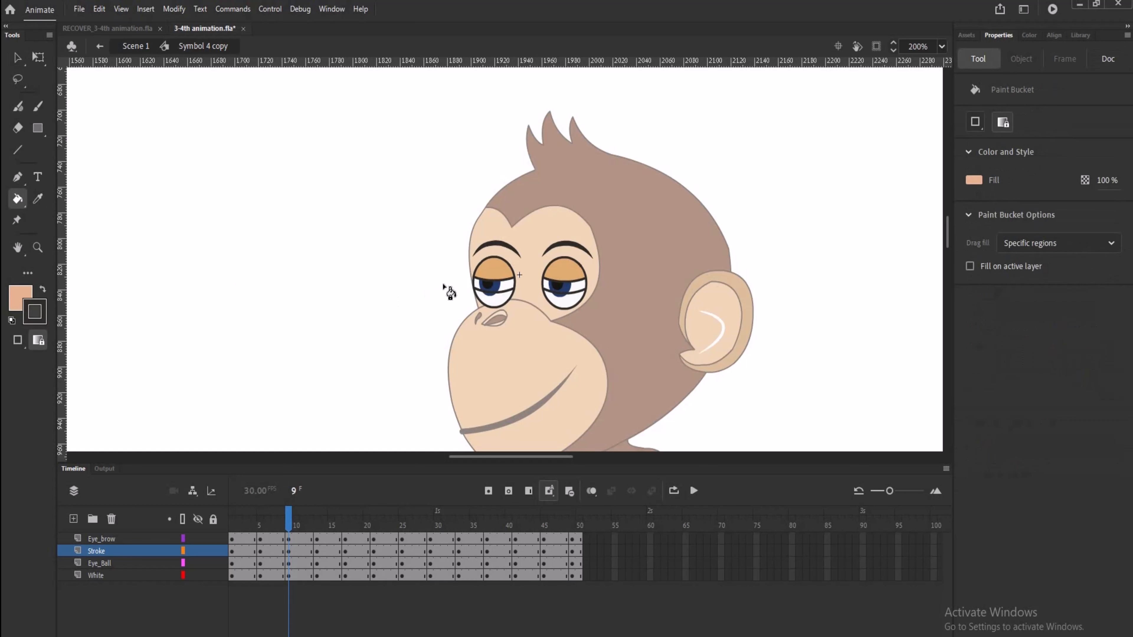
pyautogui.click(480, 283)
pyautogui.click(38, 198)
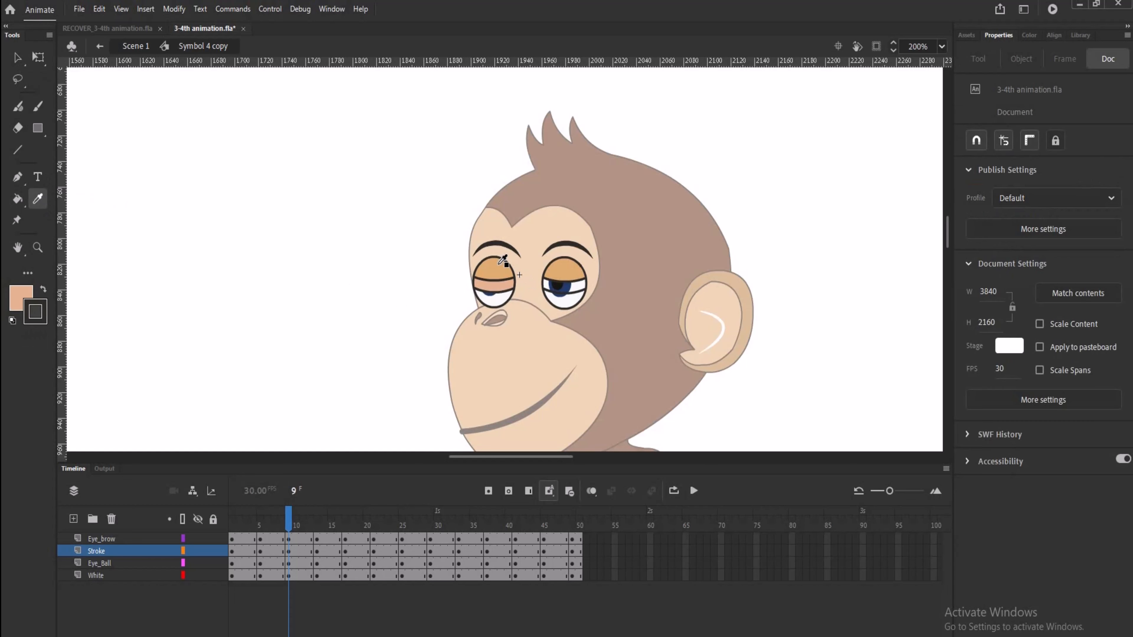
pyautogui.click(500, 267)
pyautogui.click(493, 287)
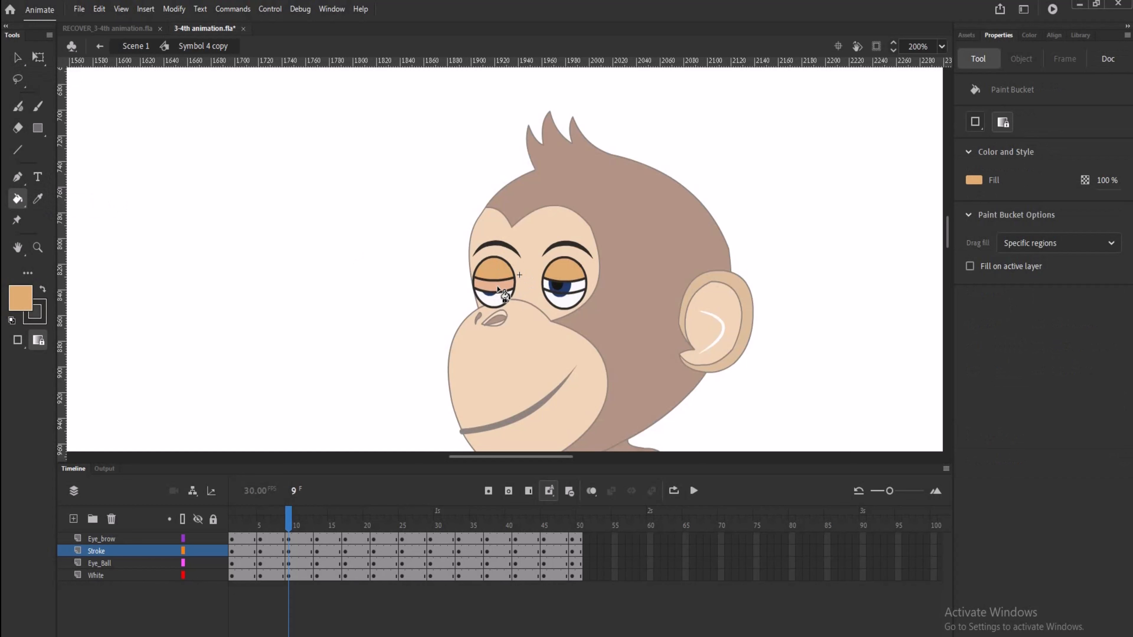
pyautogui.click(572, 289)
# Step: Delete the old curved eyelid edge inside each orange eyelid on frame 9, leaving only the lower edge line
pyautogui.click(17, 58)
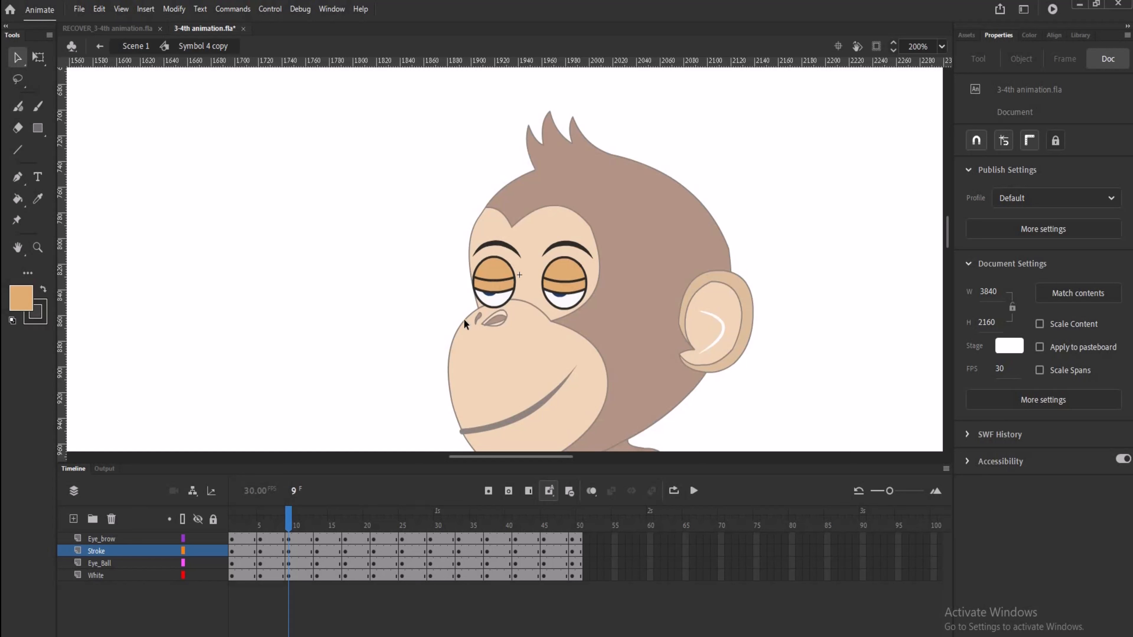
pyautogui.click(492, 280)
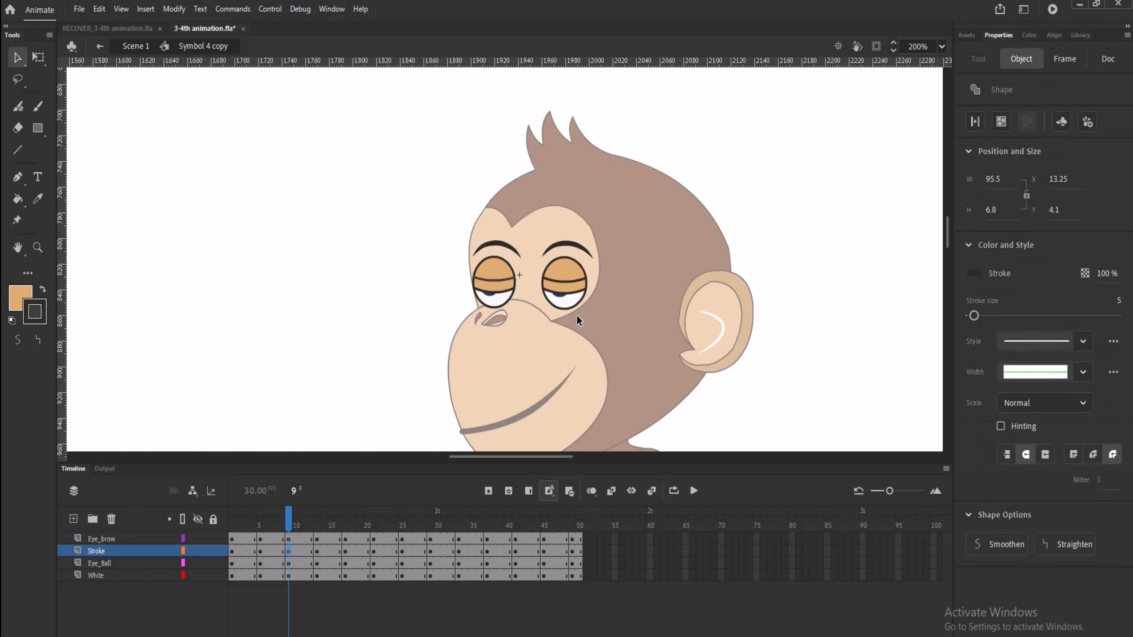
pyautogui.press('Delete')
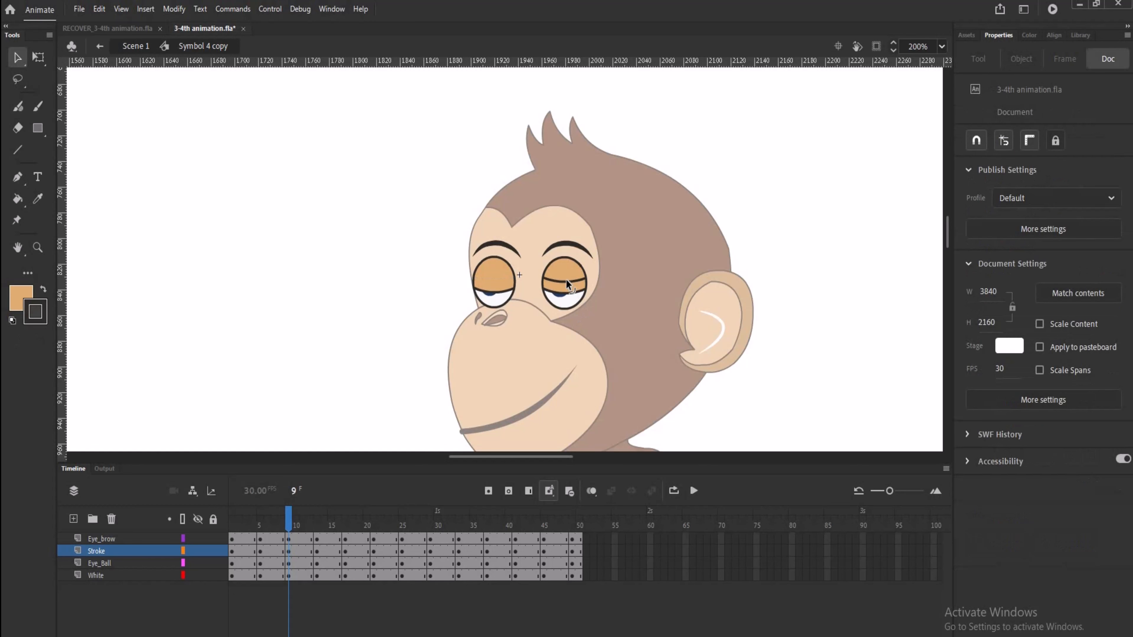
pyautogui.click(566, 279)
pyautogui.press('Delete')
# Step: Nudge the eyebrow group on frame 5 down towards the eyes, to Y -62.85
pyautogui.click(260, 552)
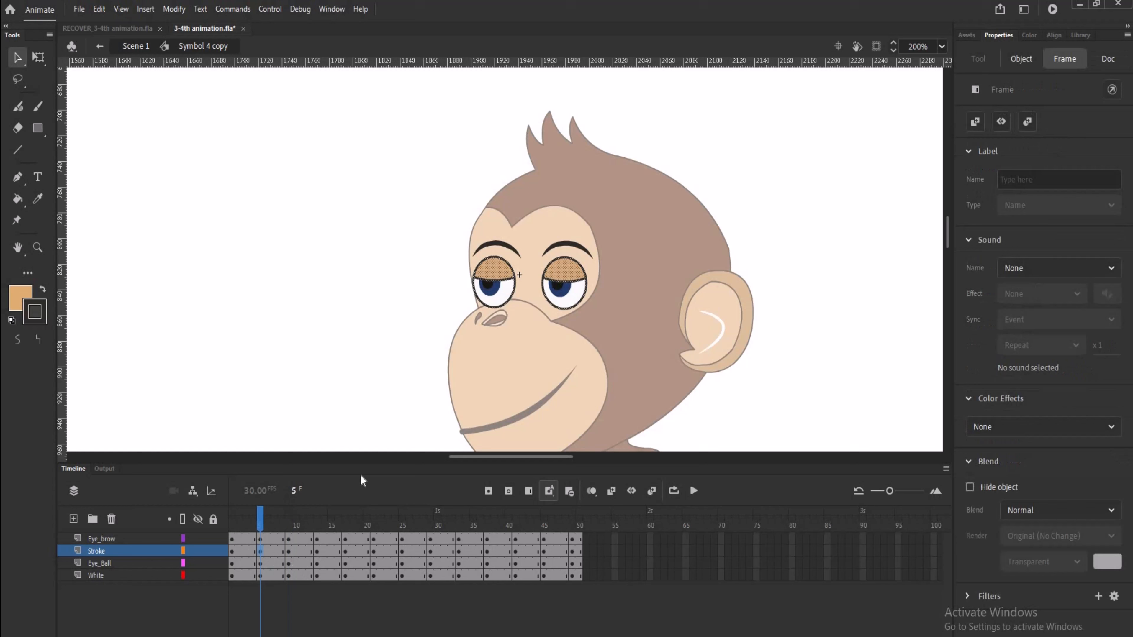
pyautogui.click(365, 345)
pyautogui.click(578, 246)
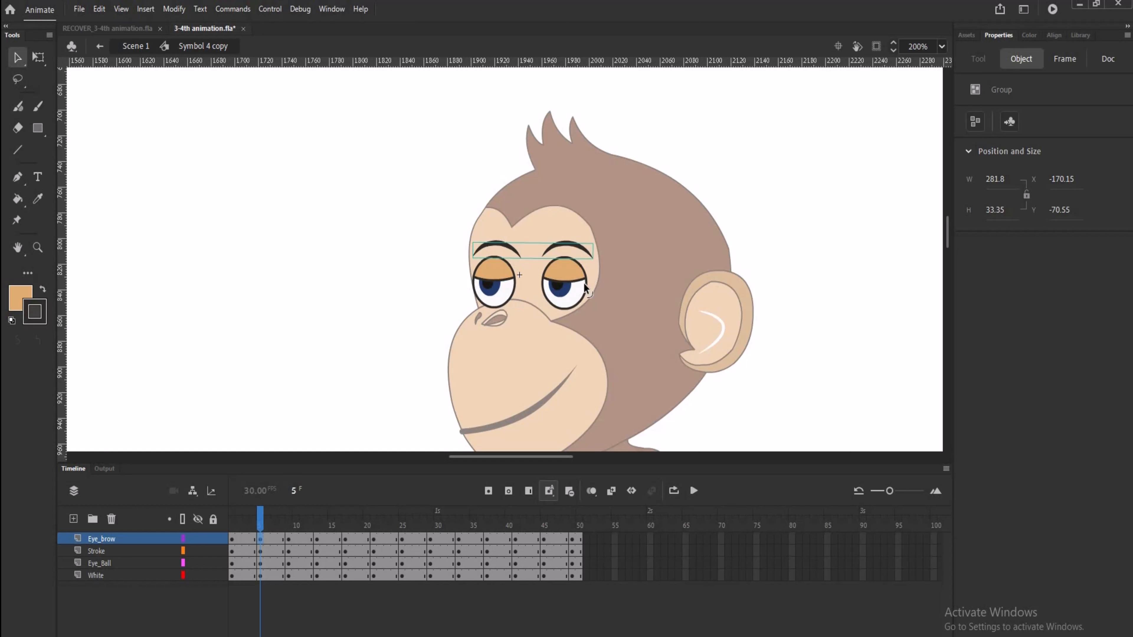
pyautogui.press('Down')
pyautogui.press('Down')
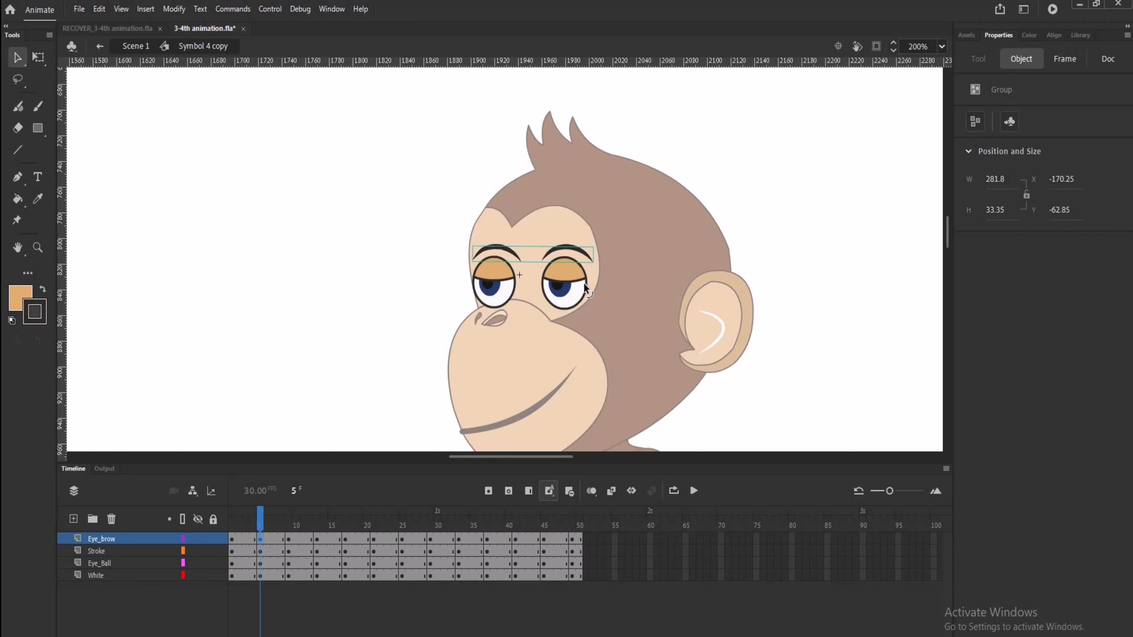
pyautogui.click(392, 292)
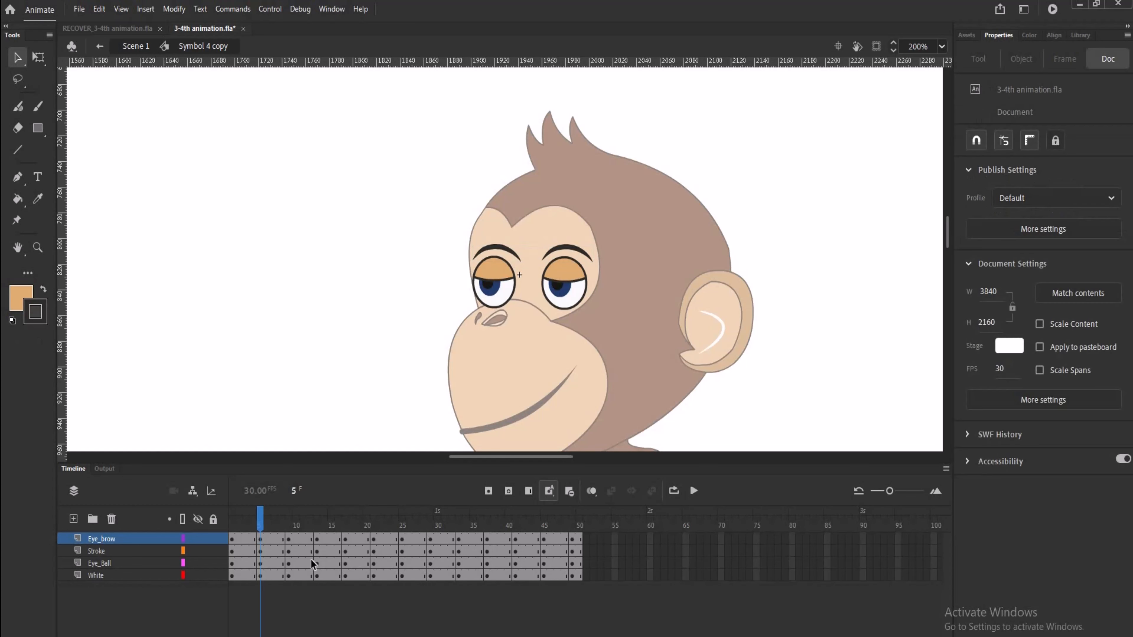
# Step: Copy the lowered eyebrow keyframe from frame 5 to frame 9 of the Eye_brow layer
pyautogui.click(288, 551)
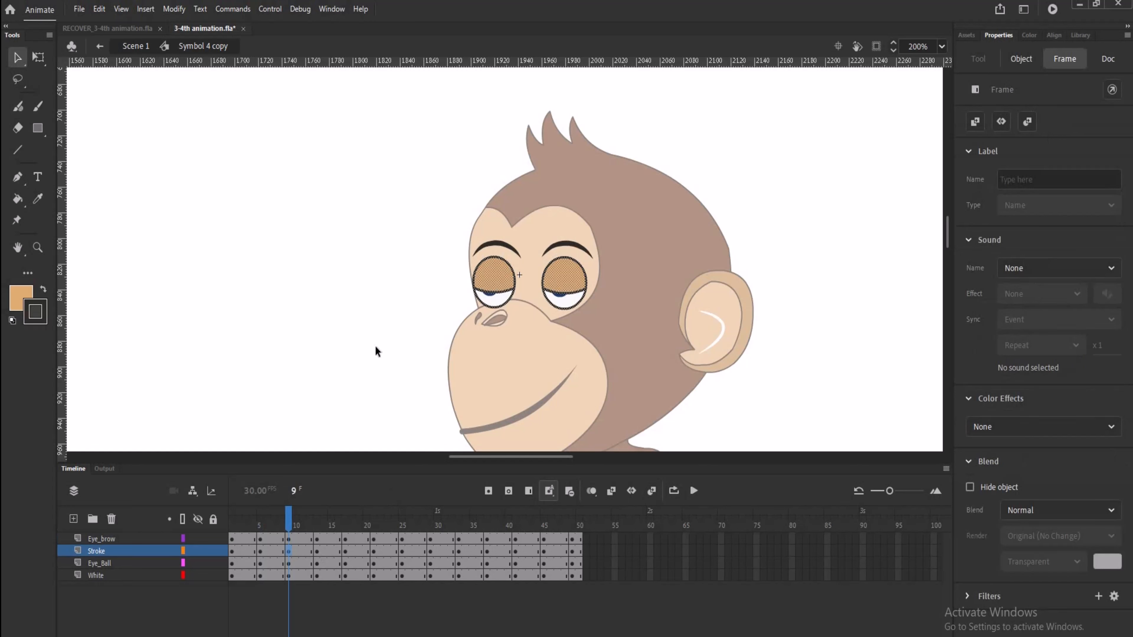
pyautogui.click(422, 383)
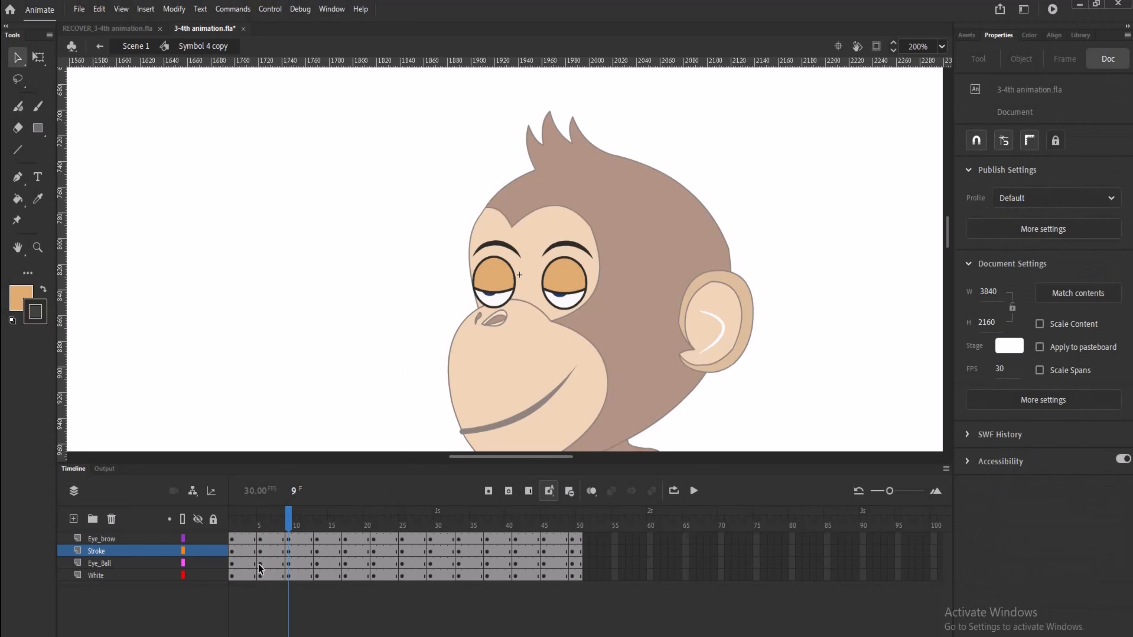
pyautogui.click(260, 551)
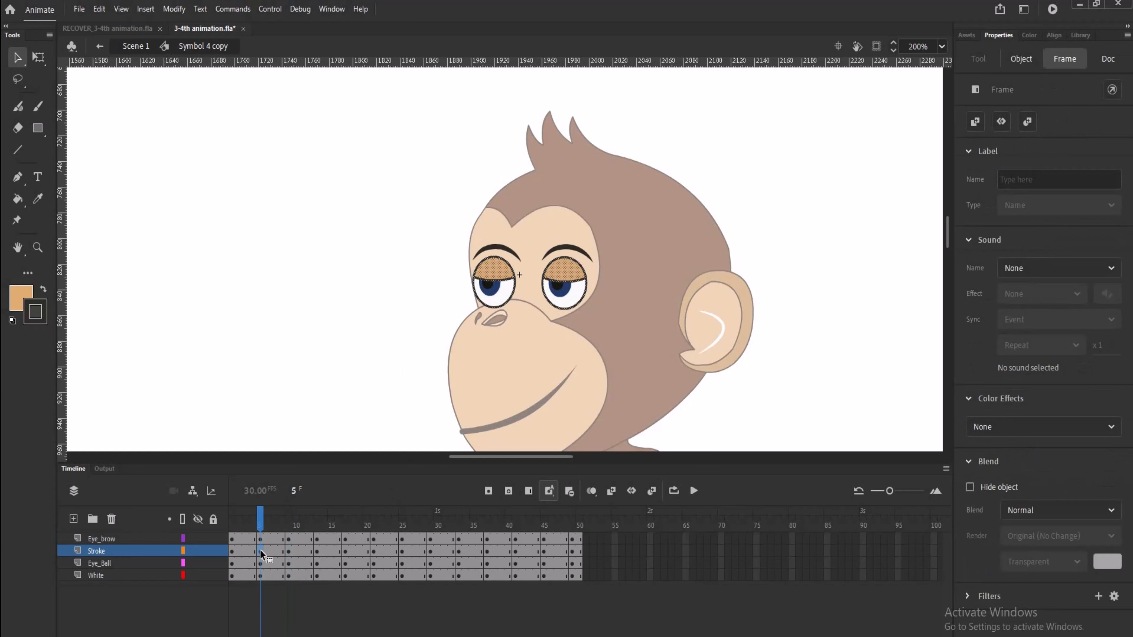
pyautogui.click(260, 539)
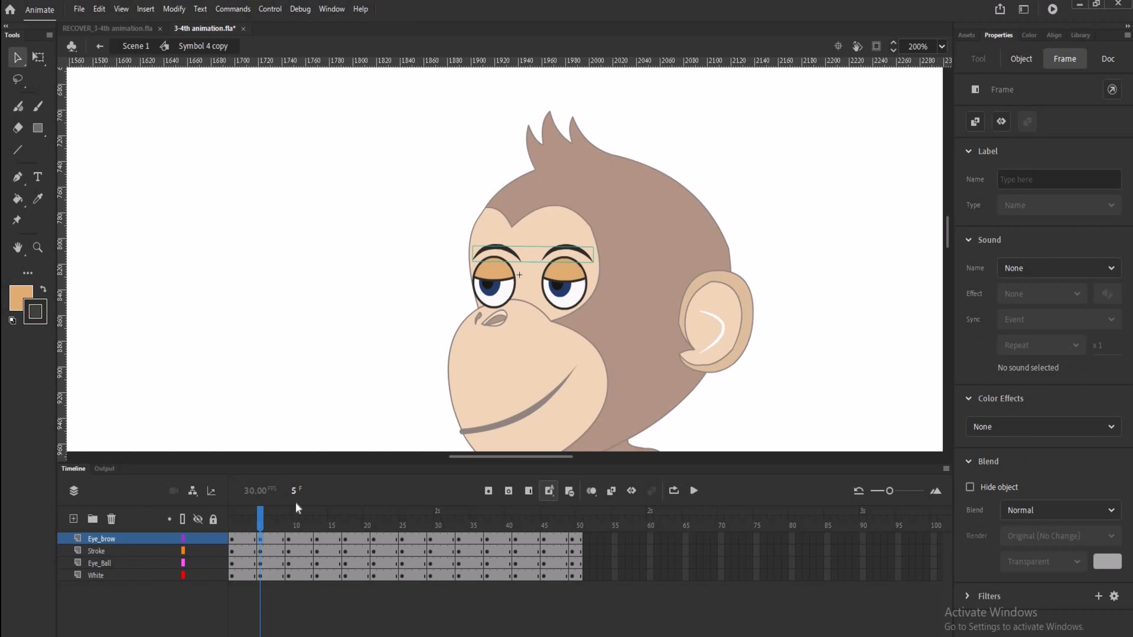
pyautogui.click(287, 539)
pyautogui.click(354, 385)
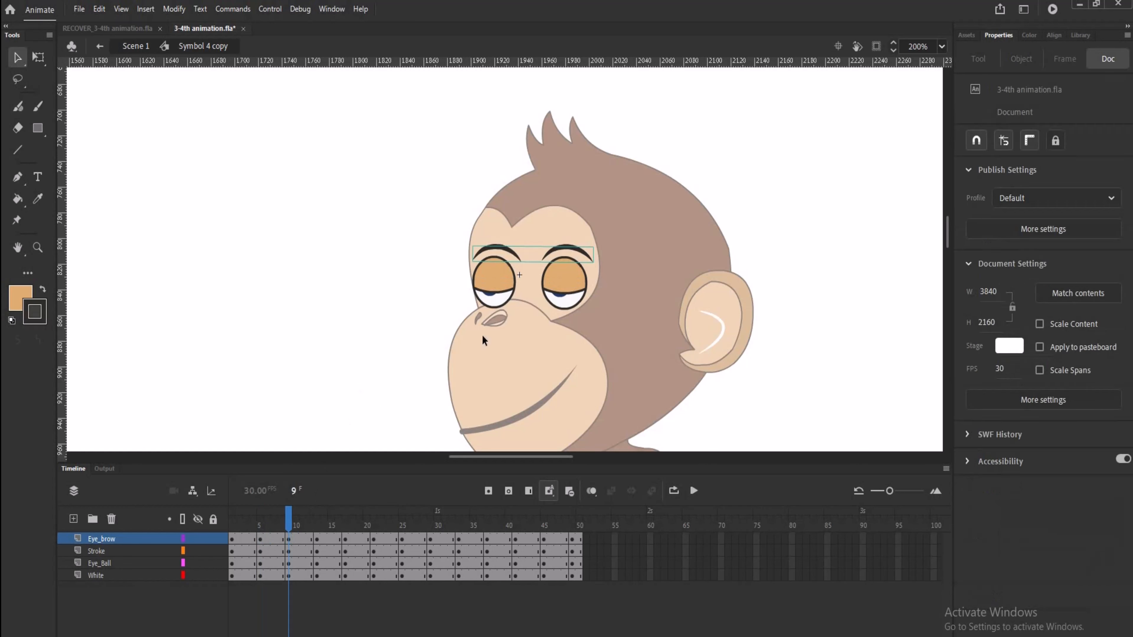
# Step: Nudge the eyebrow group on frame 9 further down, to Y -55.15
pyautogui.click(558, 253)
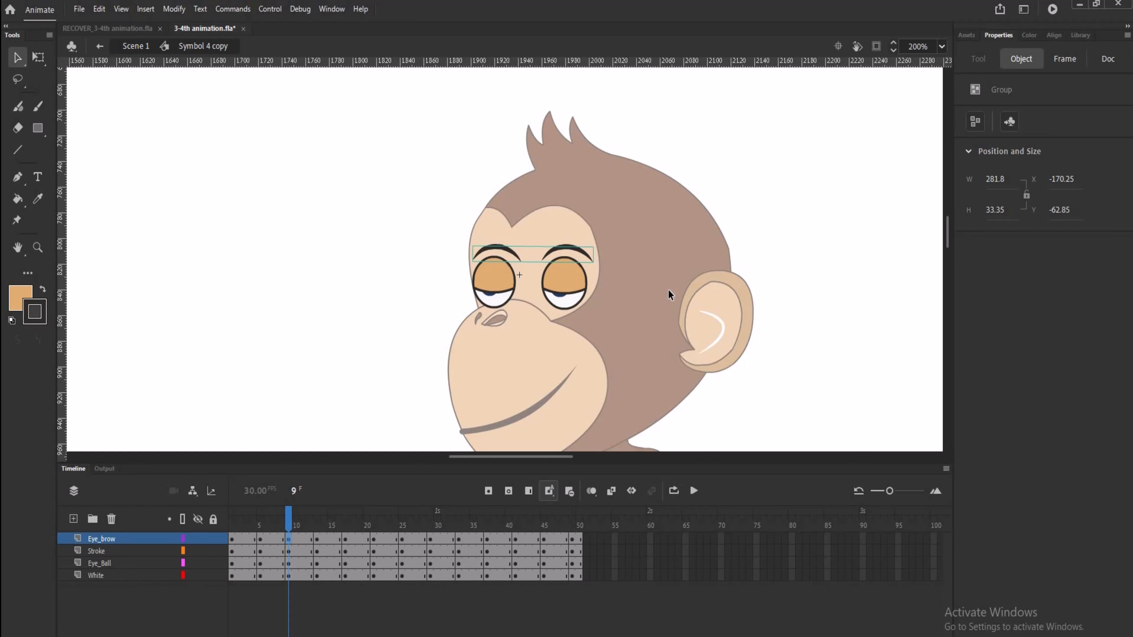
pyautogui.press('Right')
pyautogui.hotkey('ctrl', 'z')
pyautogui.press('Down')
pyautogui.press('Down')
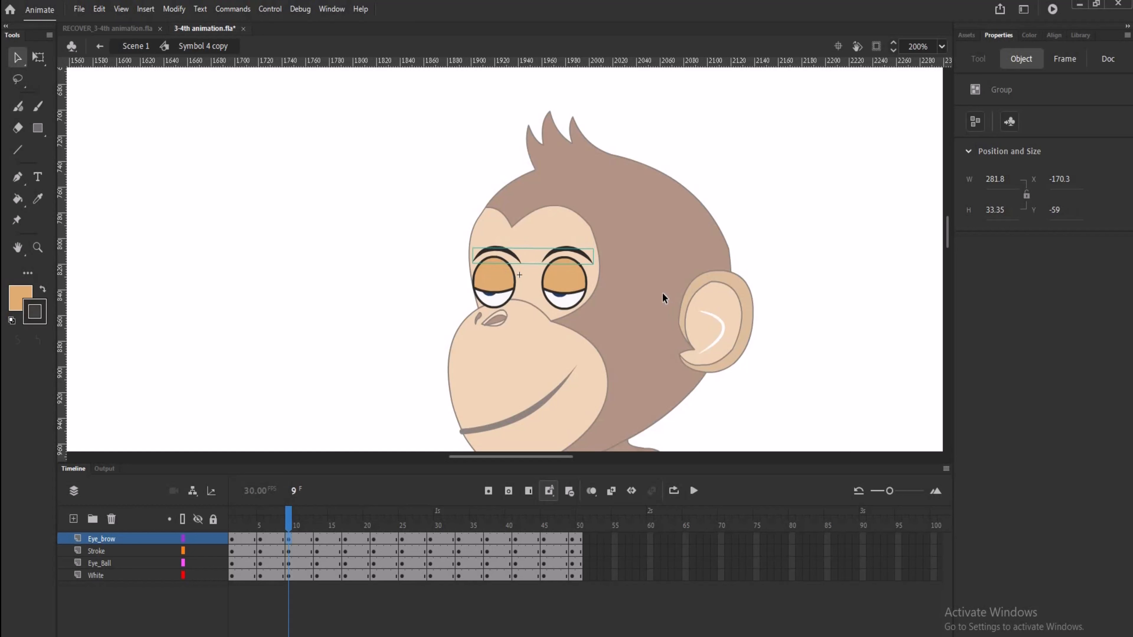
pyautogui.click(363, 373)
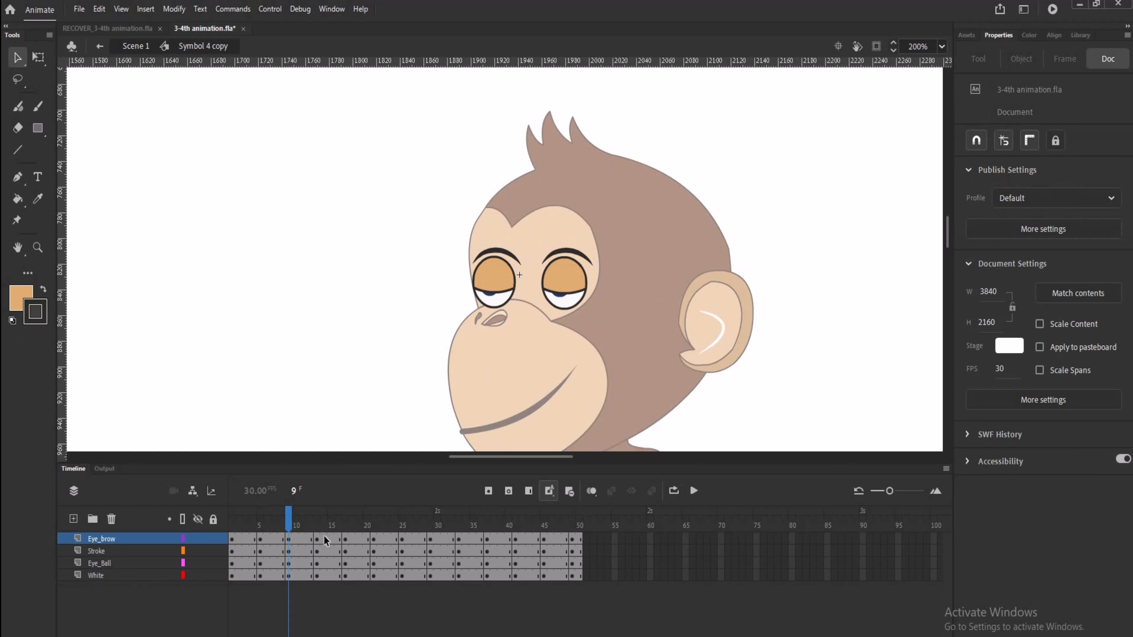
# Step: Fill both eyes completely with the eyelid orange on frame 13 of the Stroke layer
pyautogui.click(317, 553)
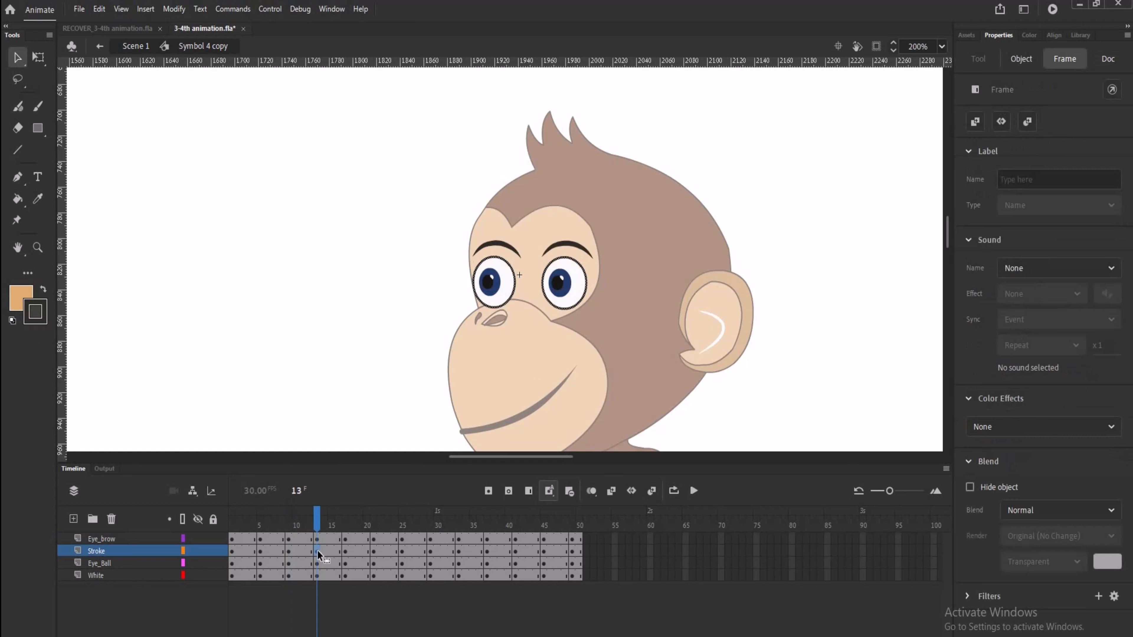
pyautogui.click(346, 361)
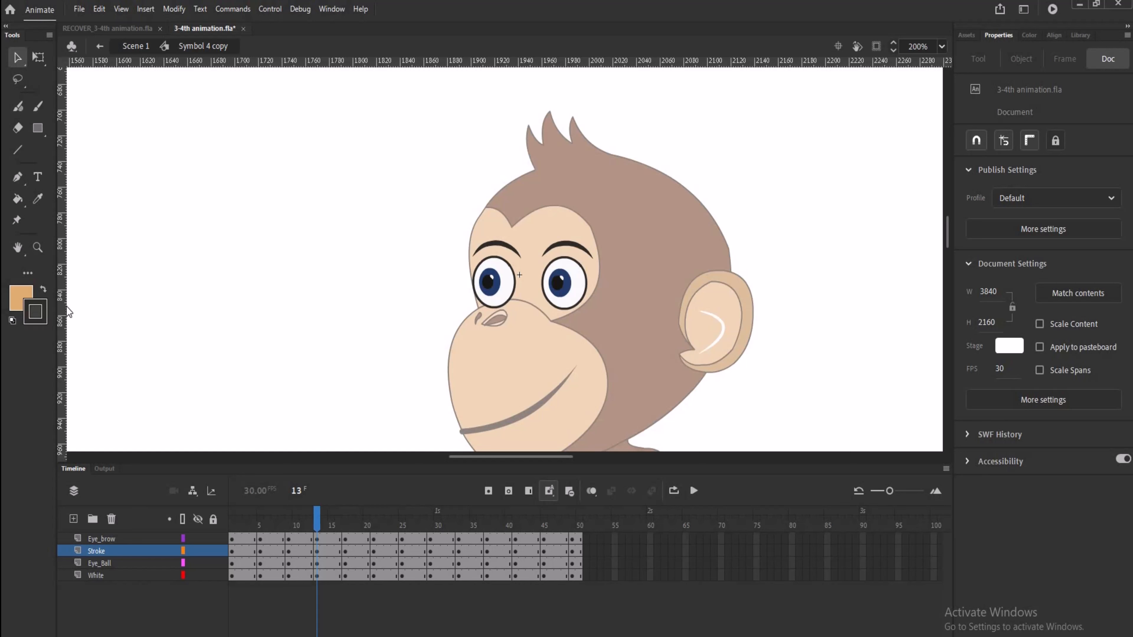
pyautogui.click(18, 203)
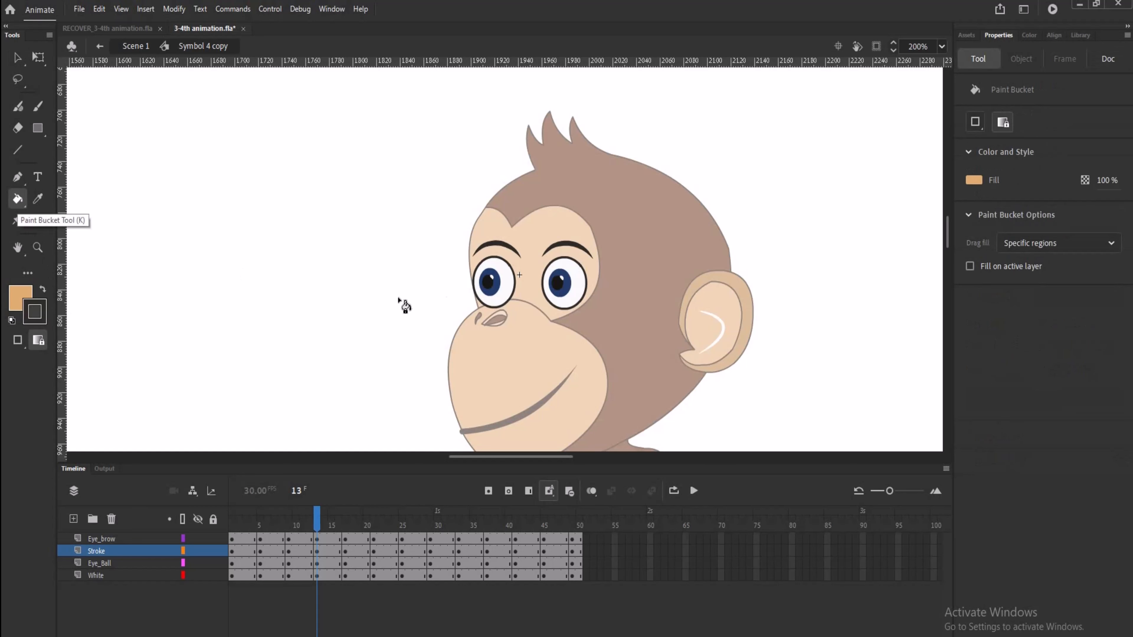
pyautogui.click(486, 297)
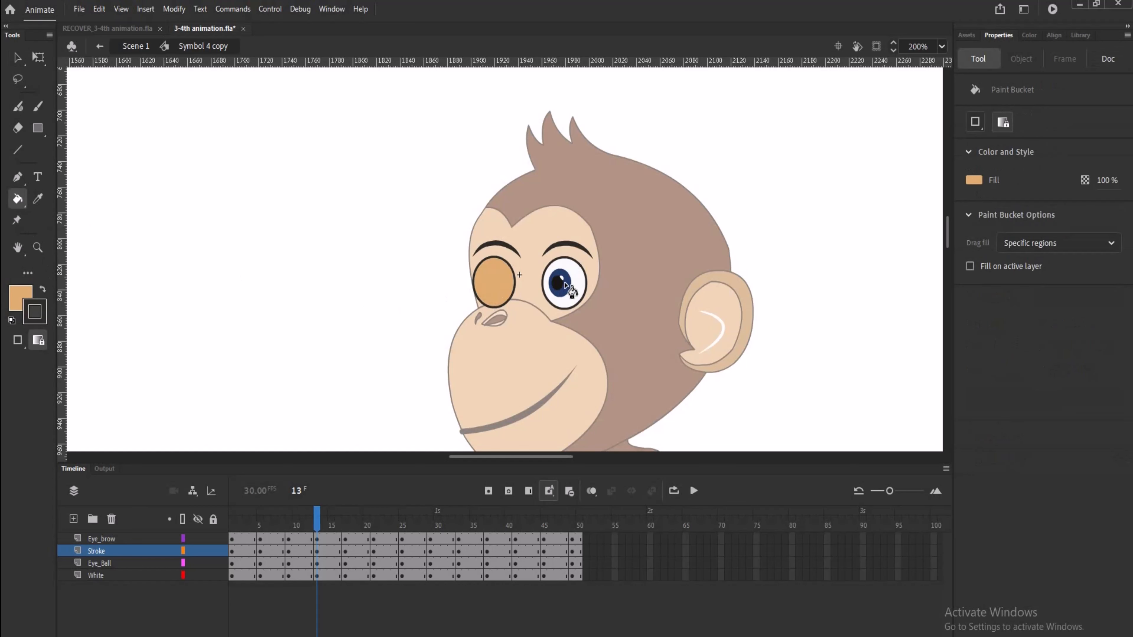
pyautogui.click(565, 286)
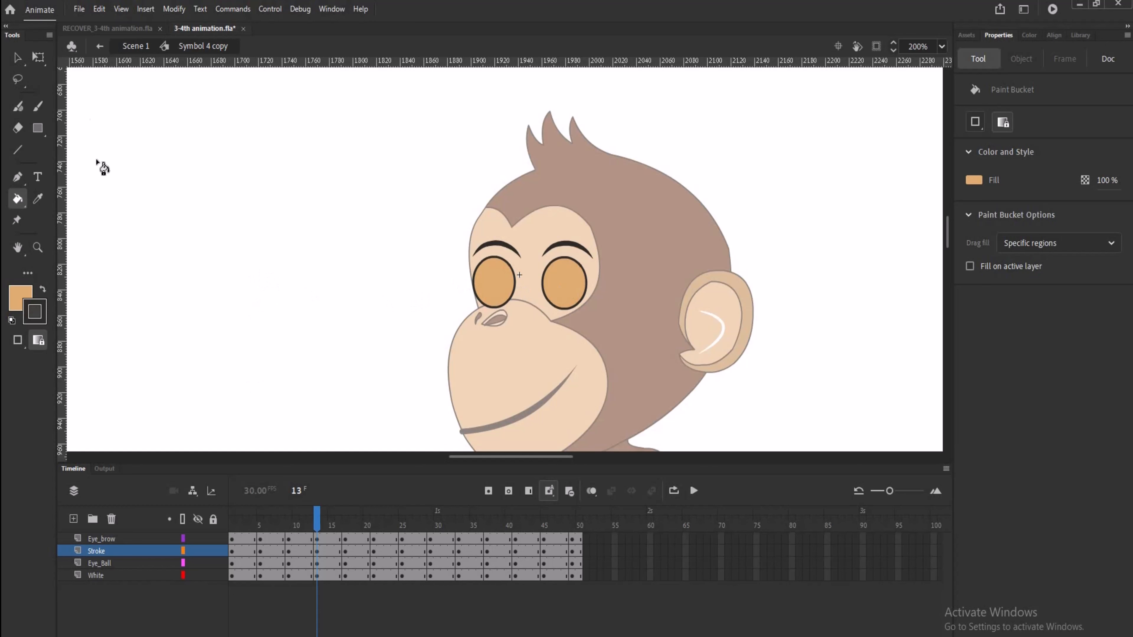
pyautogui.click(17, 57)
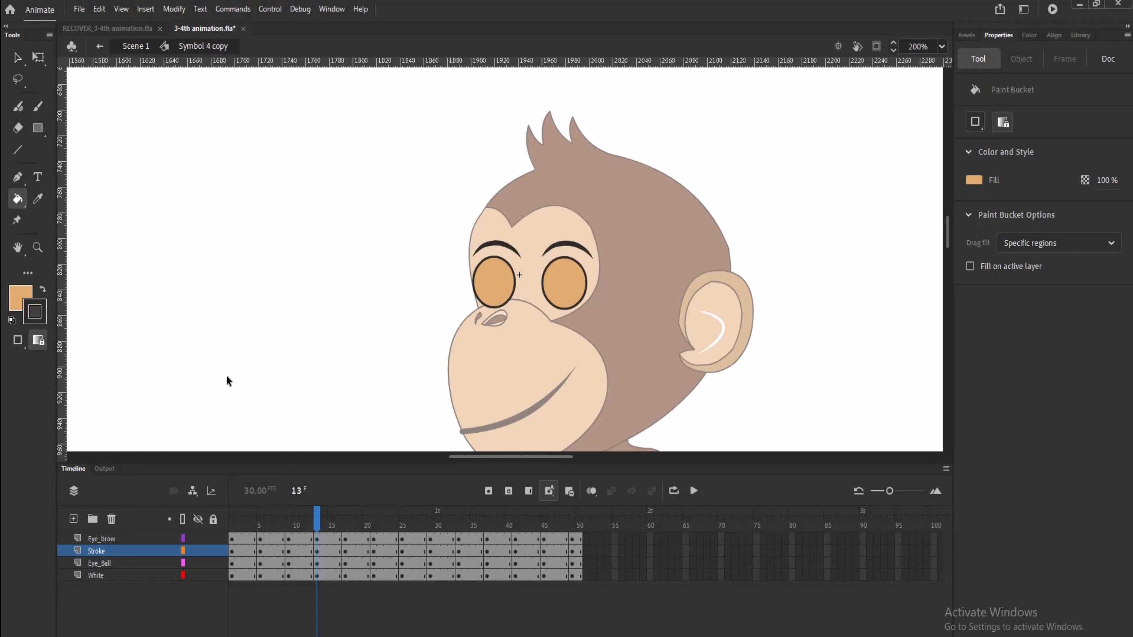
# Step: Copy the eyebrow keyframe from frame 9 to frame 13 of the Eye_brow layer
pyautogui.click(287, 551)
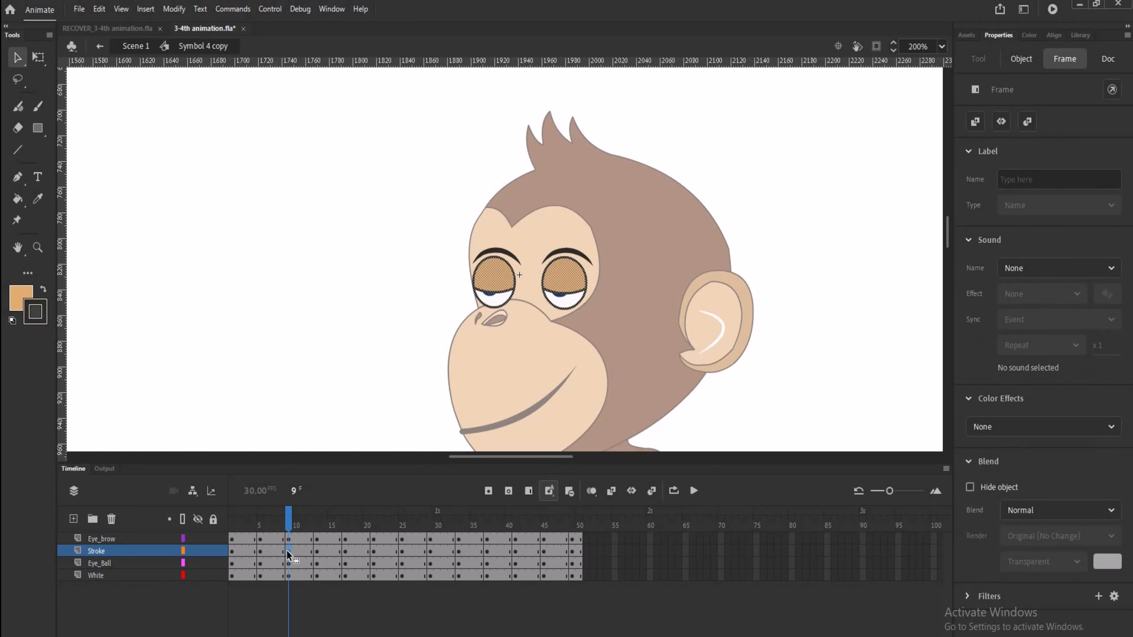
pyautogui.click(290, 540)
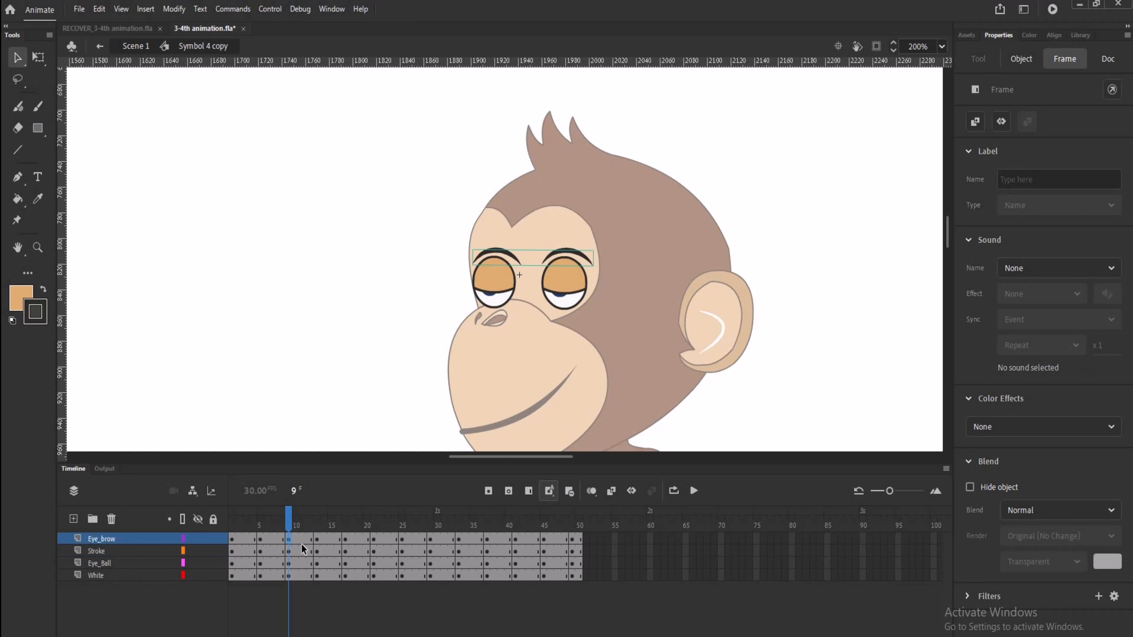
pyautogui.click(317, 539)
pyautogui.click(406, 353)
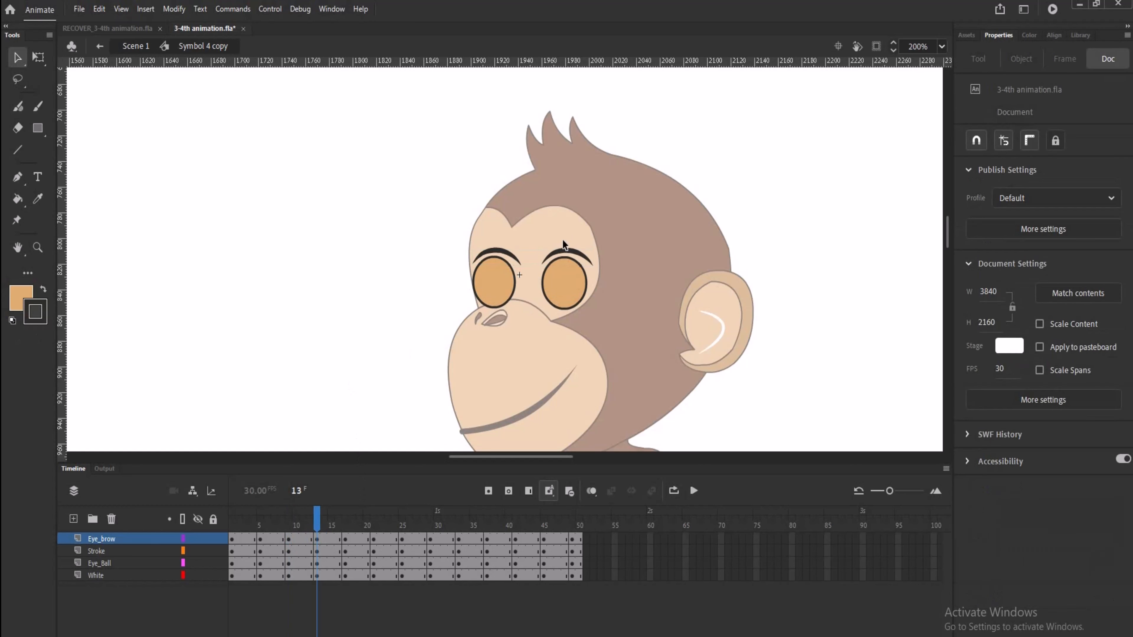
# Step: Nudge the eyebrow group on frame 13 down to Y -51.3 and save the document
pyautogui.click(583, 255)
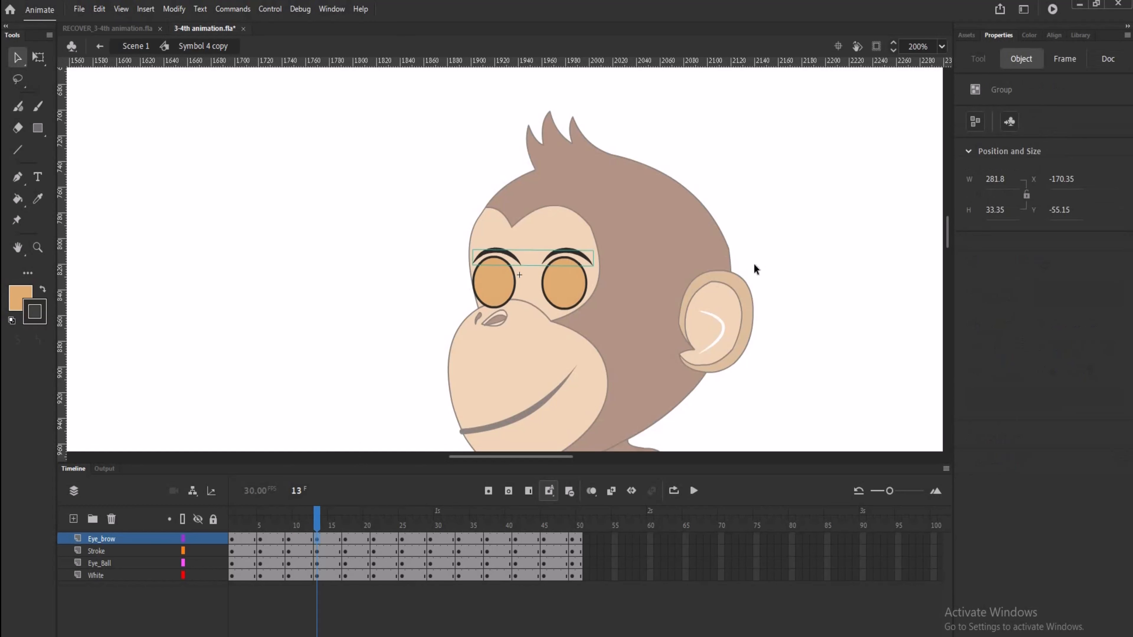
pyautogui.press('Down')
pyautogui.press('Down')
pyautogui.press('Down')
pyautogui.press('Down')
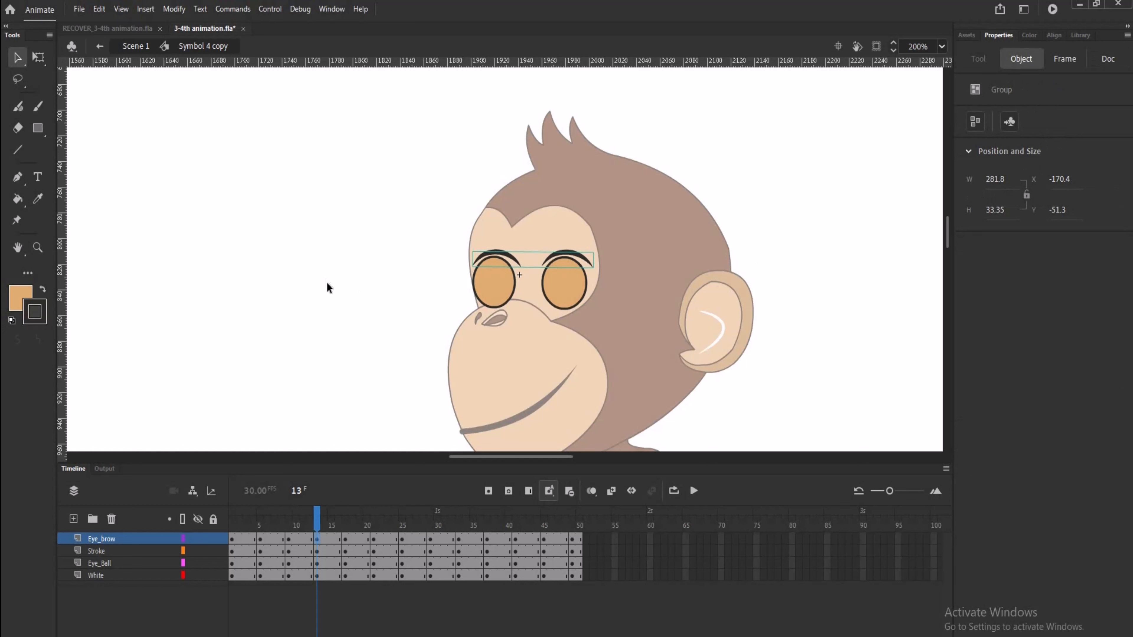
pyautogui.click(383, 315)
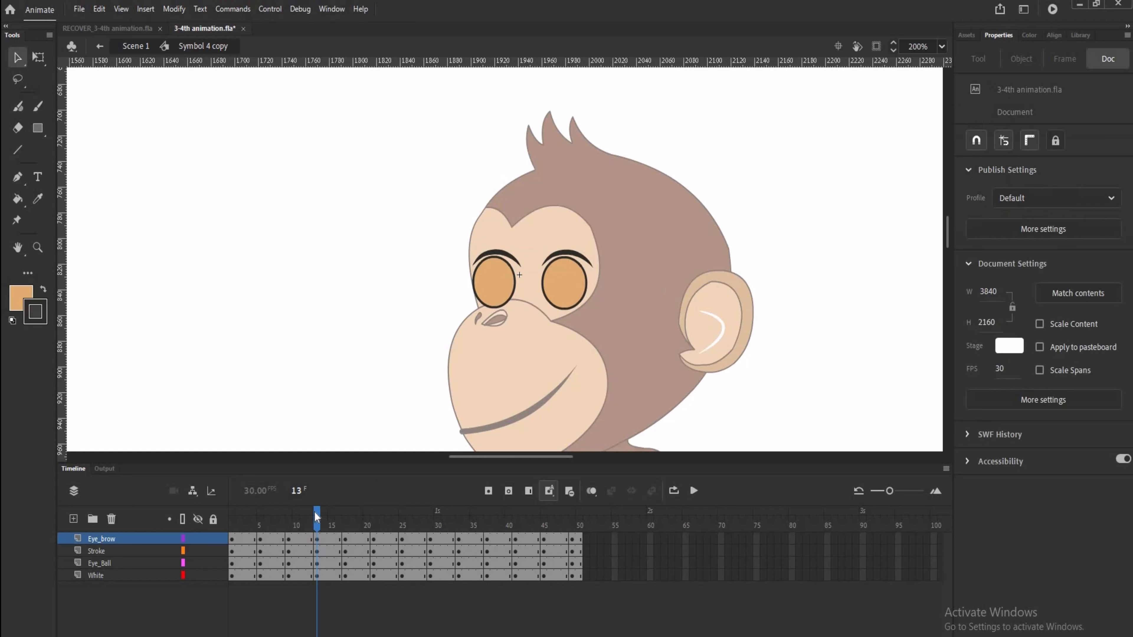
pyautogui.moveTo(316, 517)
pyautogui.mouseDown()
pyautogui.moveTo(225, 511)
pyautogui.moveTo(317, 520)
pyautogui.mouseUp()
pyautogui.hotkey('ctrl', 's')
# Step: Raise the eyebrow group on frame 17 of the Eye_brow layer above Y -93.65
pyautogui.click(345, 550)
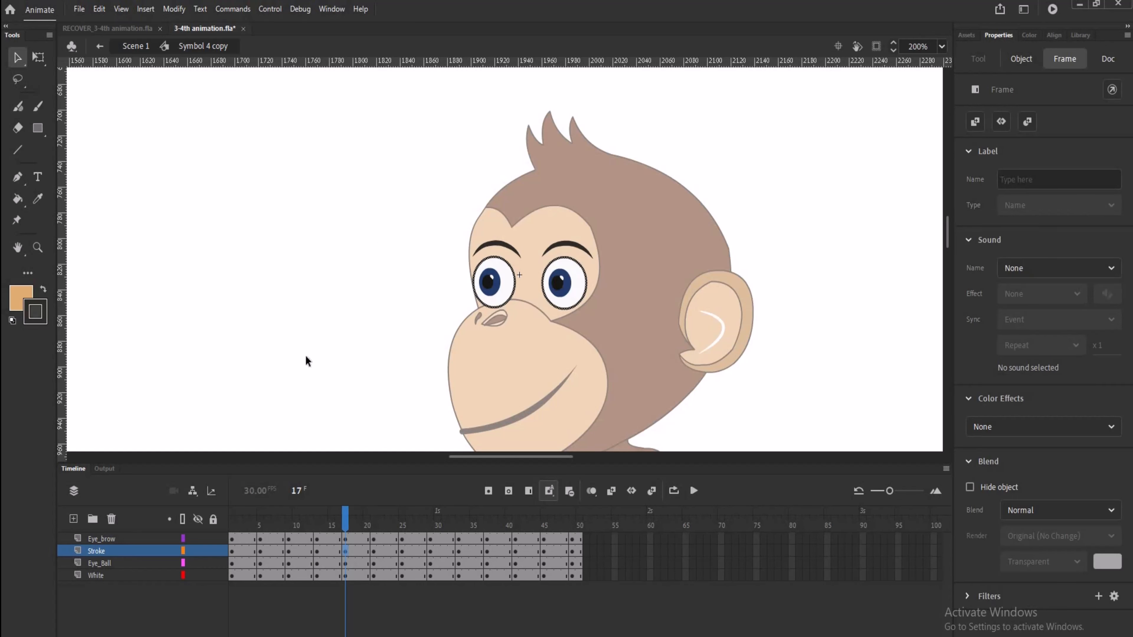
pyautogui.click(305, 365)
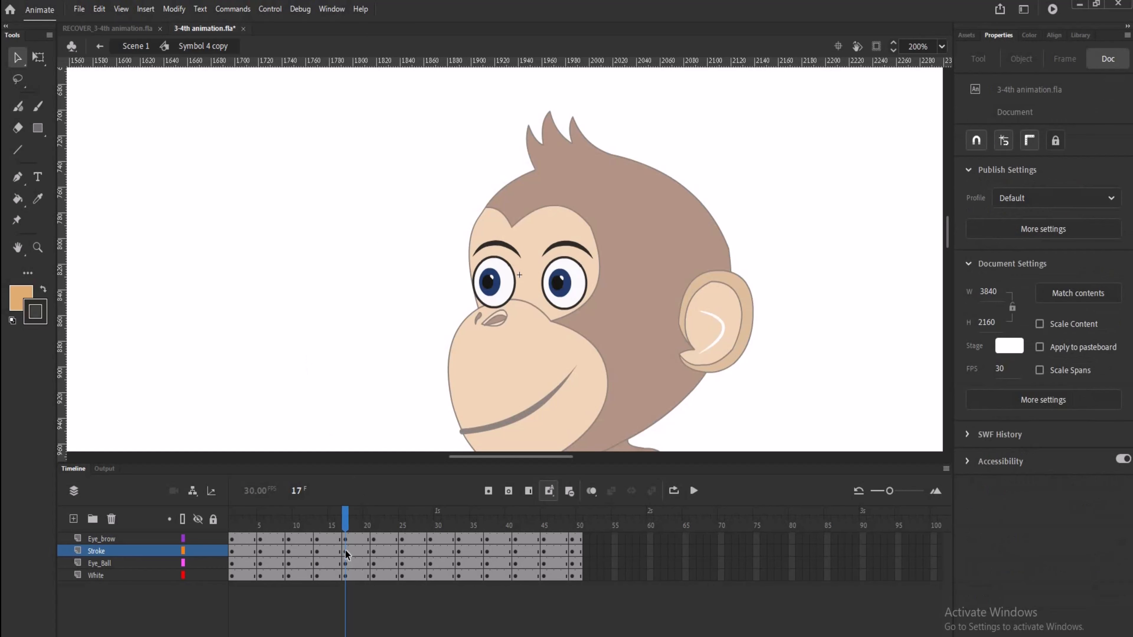
pyautogui.click(565, 246)
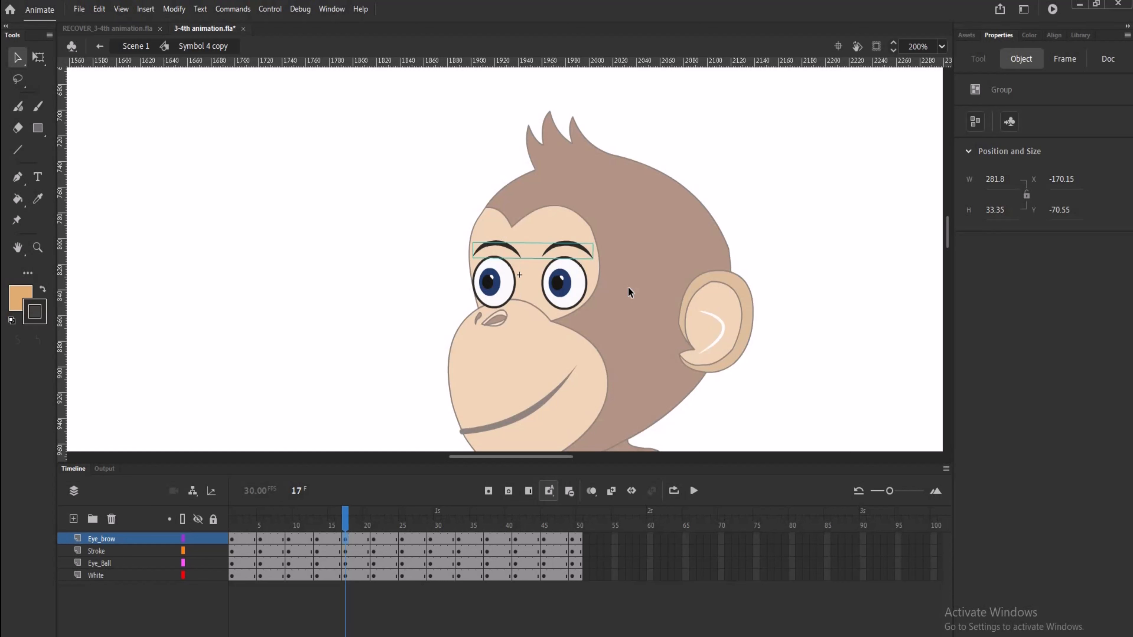
pyautogui.press('Up')
pyautogui.press('Up')
pyautogui.press('Up')
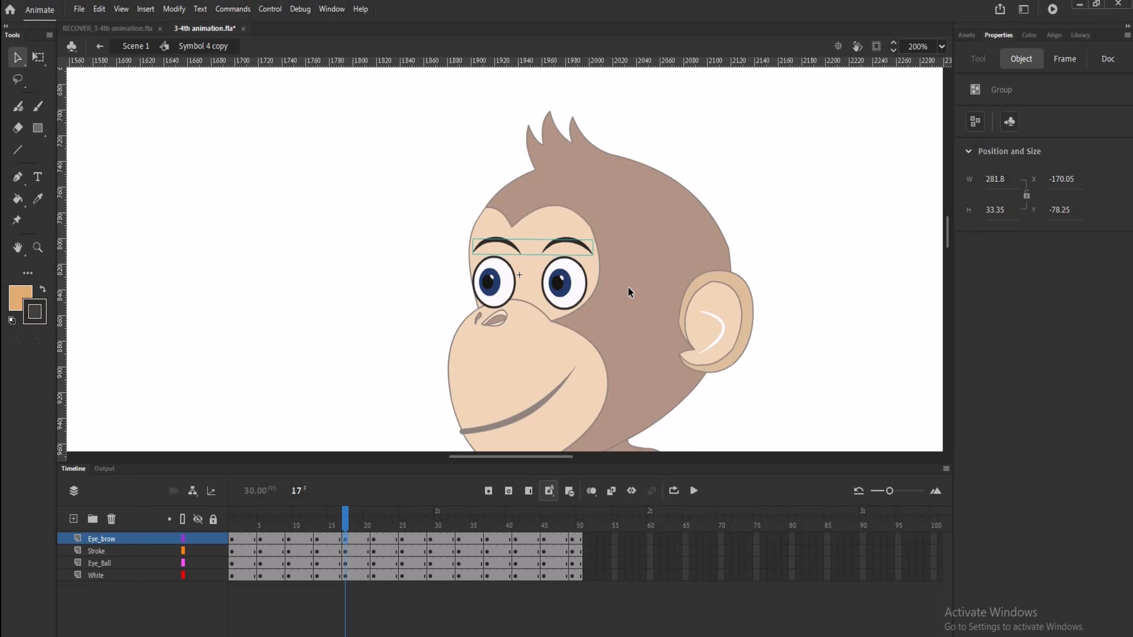
pyautogui.press('Up')
pyautogui.press('Up')
pyautogui.press('Up')
pyautogui.press('Up')
pyautogui.press('Up')
pyautogui.press('Up')
pyautogui.press('Up')
pyautogui.press('Up')
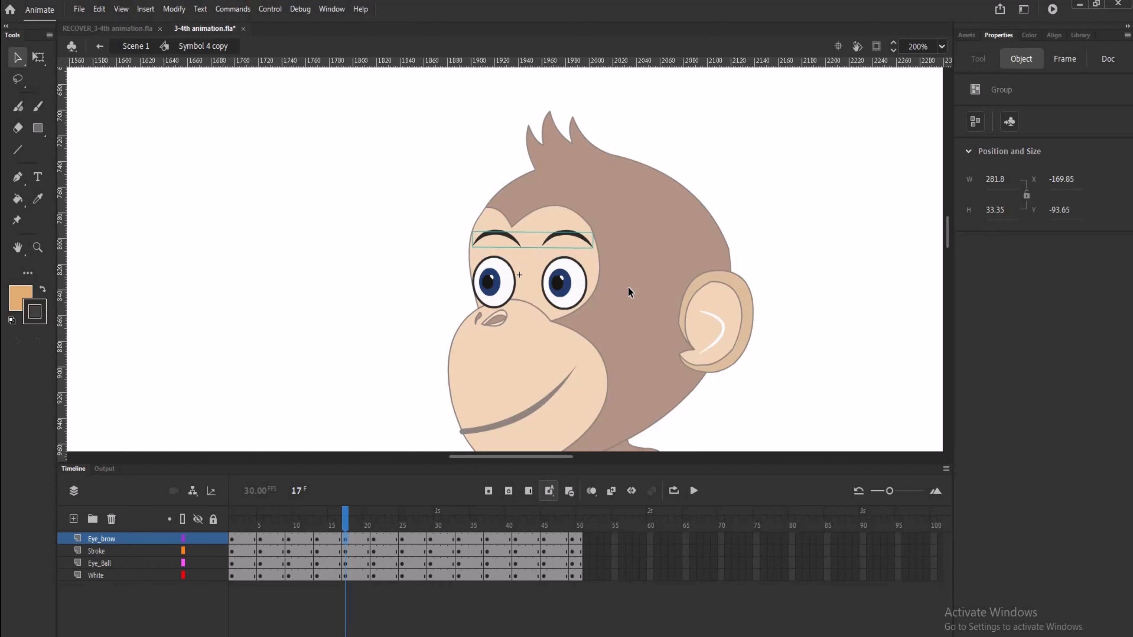
pyautogui.press('Up')
pyautogui.press('Up')
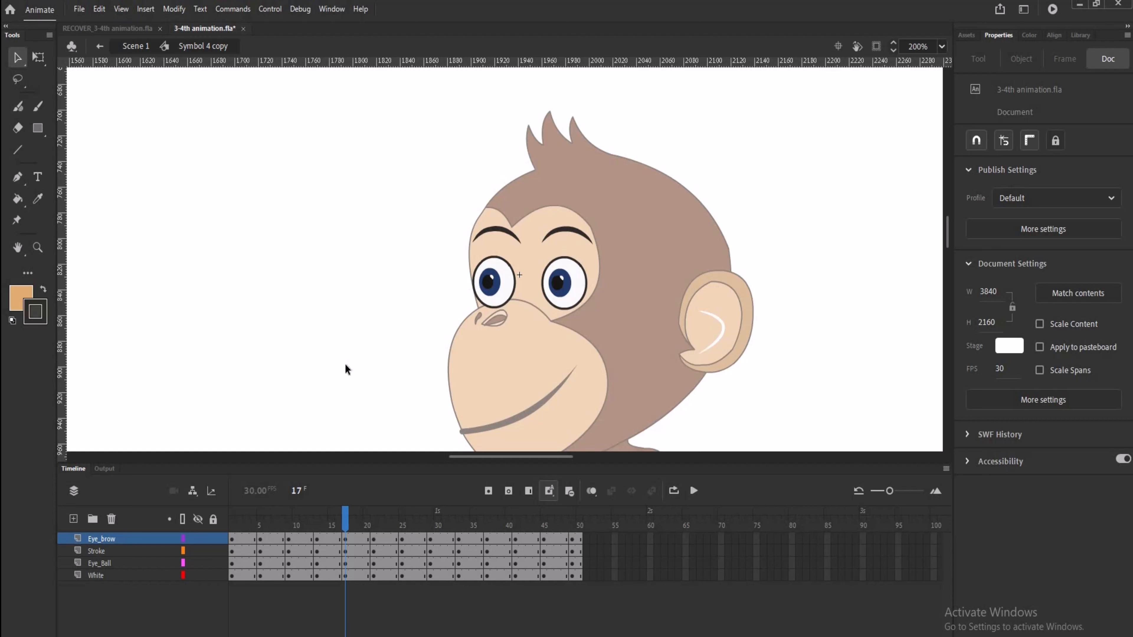
# Step: Copy the raised eyebrow keyframe from frame 17 to frame 21 of the Eye_brow layer
pyautogui.click(372, 552)
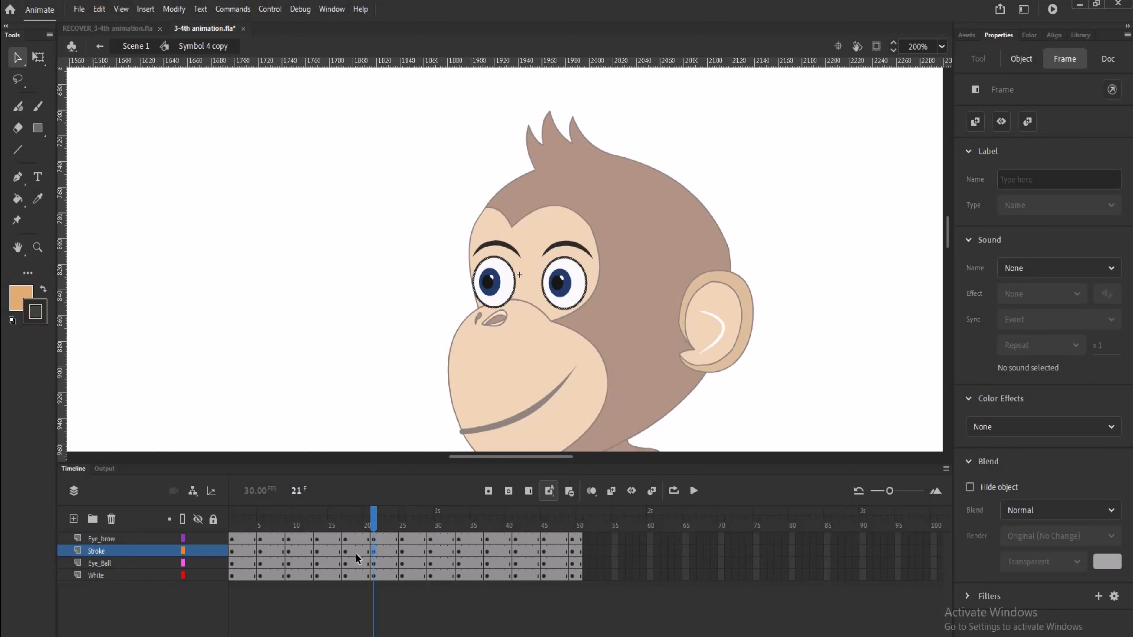
pyautogui.click(345, 548)
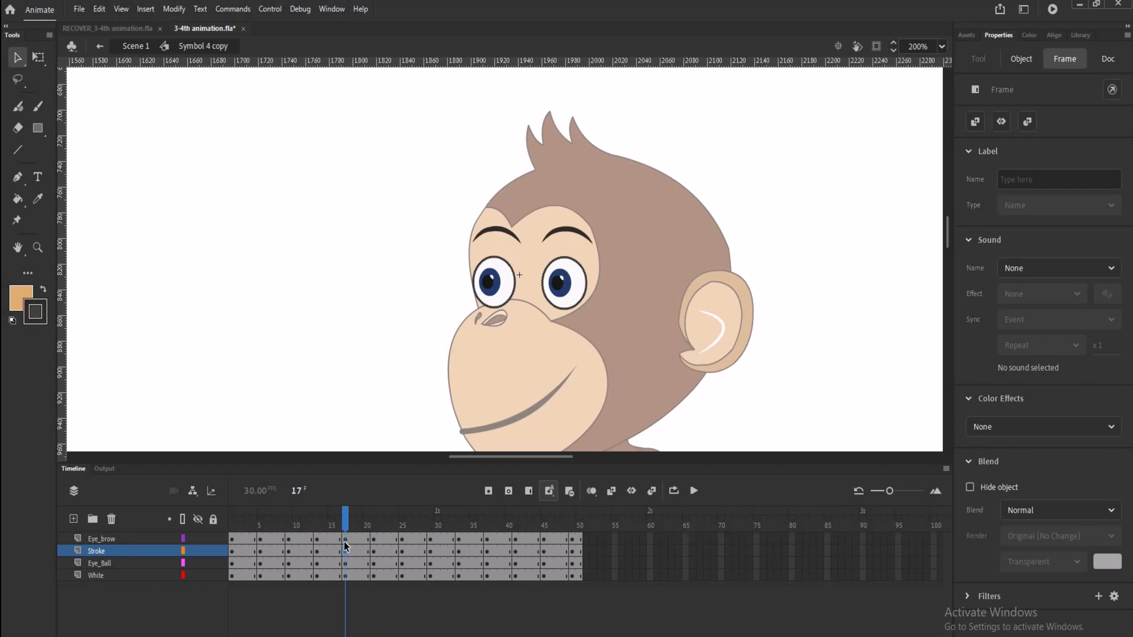
pyautogui.click(345, 540)
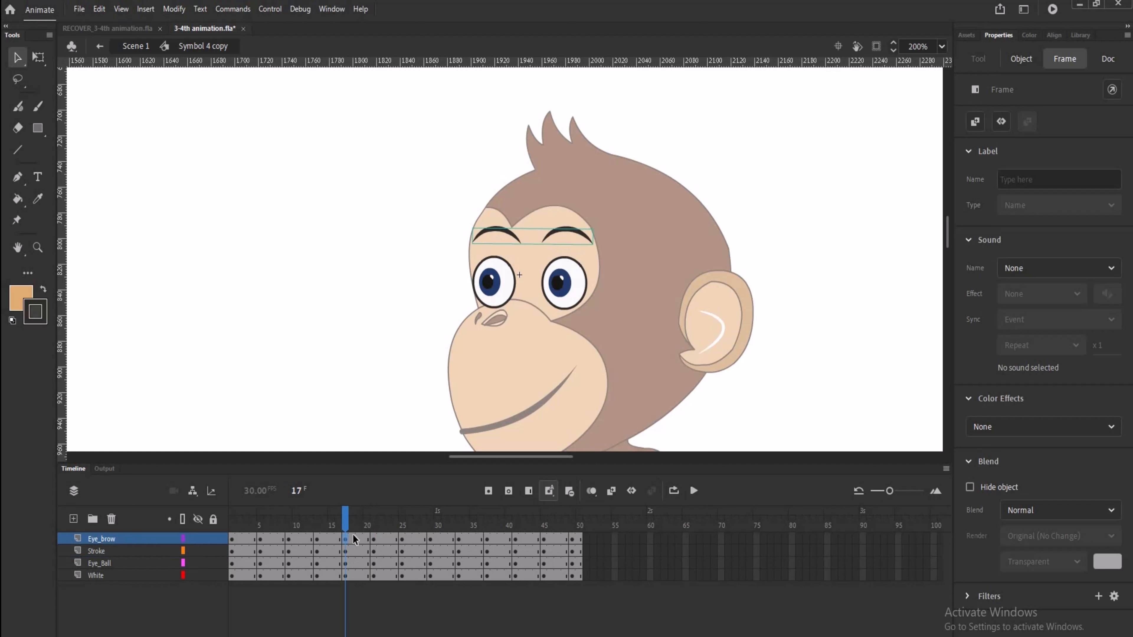
pyautogui.click(374, 538)
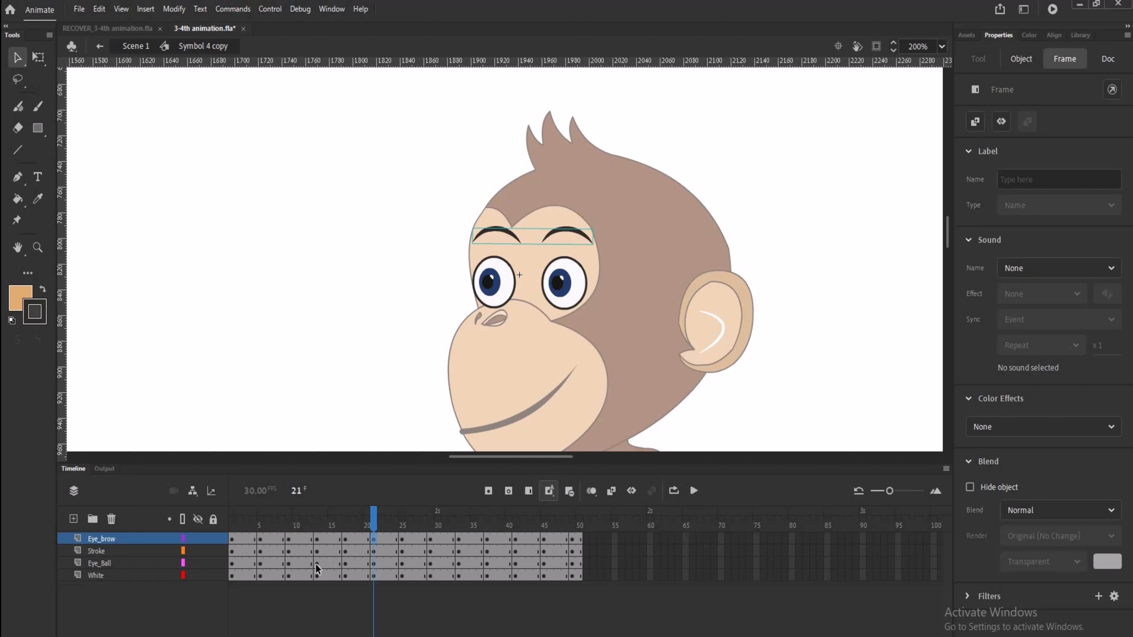
# Step: Copy the eyeball keyframe from frame 5 to frame 21 of the Eye_Ball layer
pyautogui.click(260, 563)
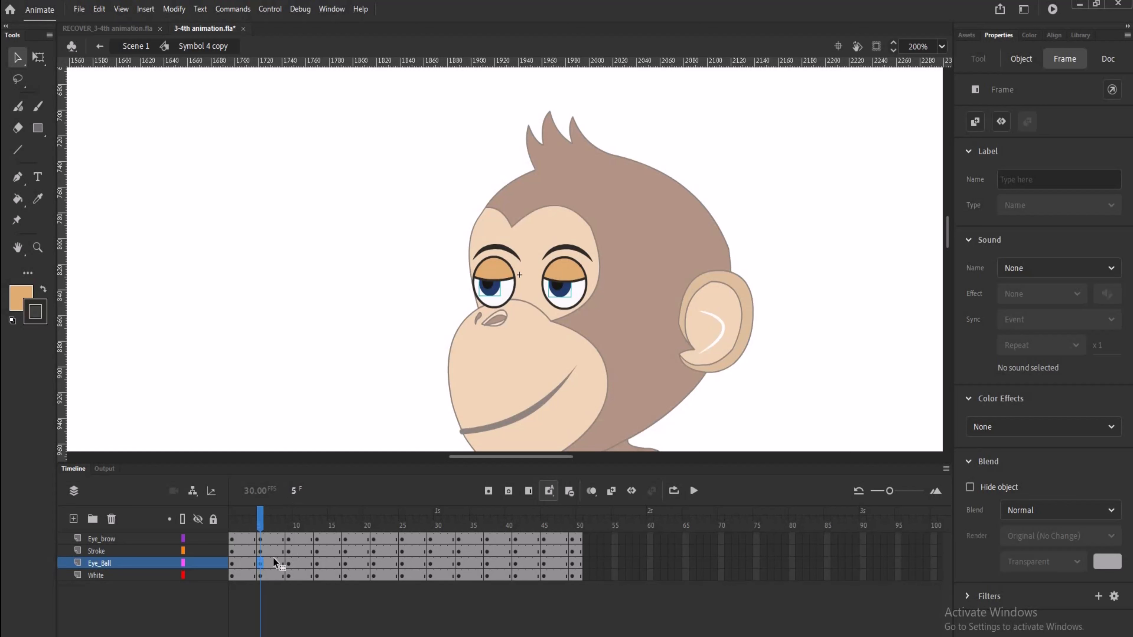
pyautogui.click(359, 563)
pyautogui.click(372, 564)
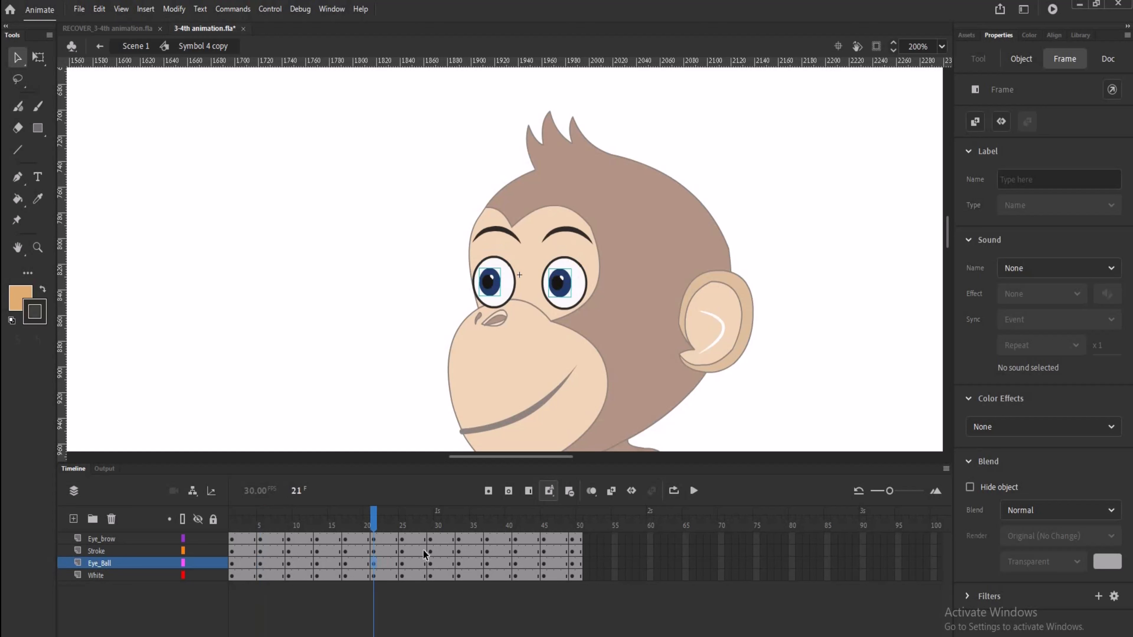